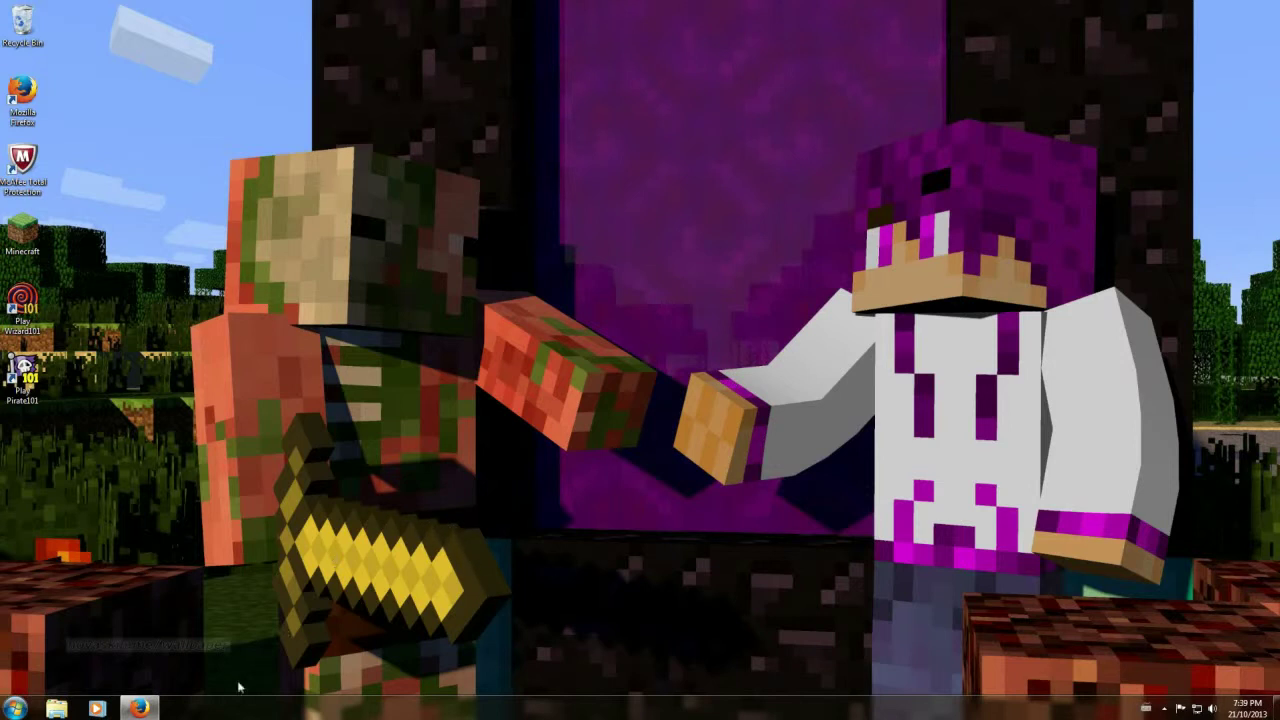
Step: Switch to Firefox and download craftbukkit-1.6.2-R1.0.jar from the matching Bukkit post, proceeding past the dangerous-site warning and saving the file
left_click(139, 708)
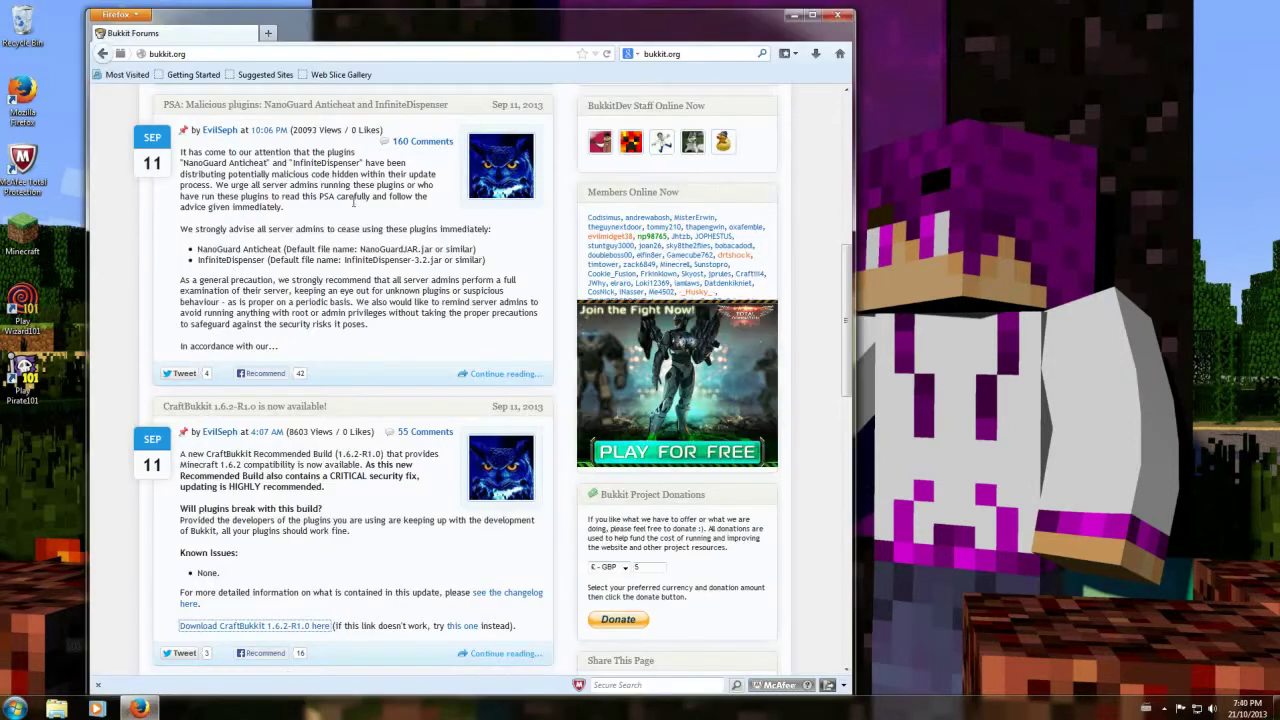
key("super+Up")
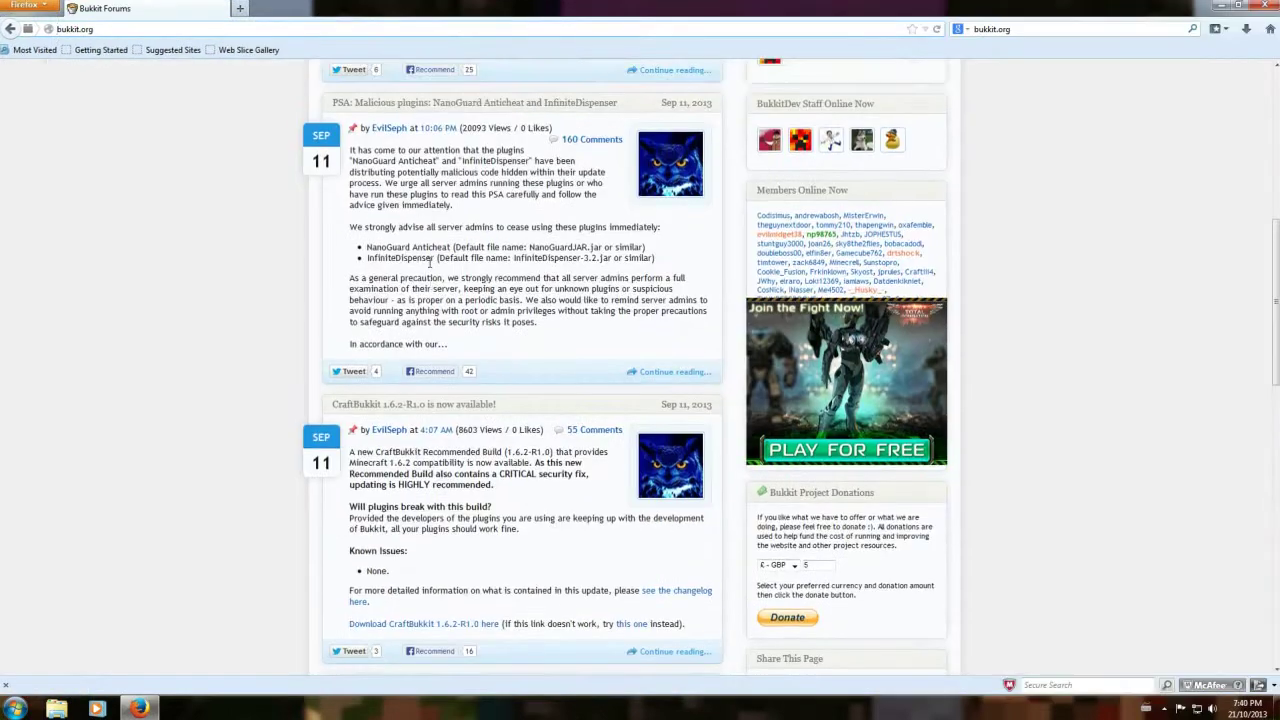
key("F5")
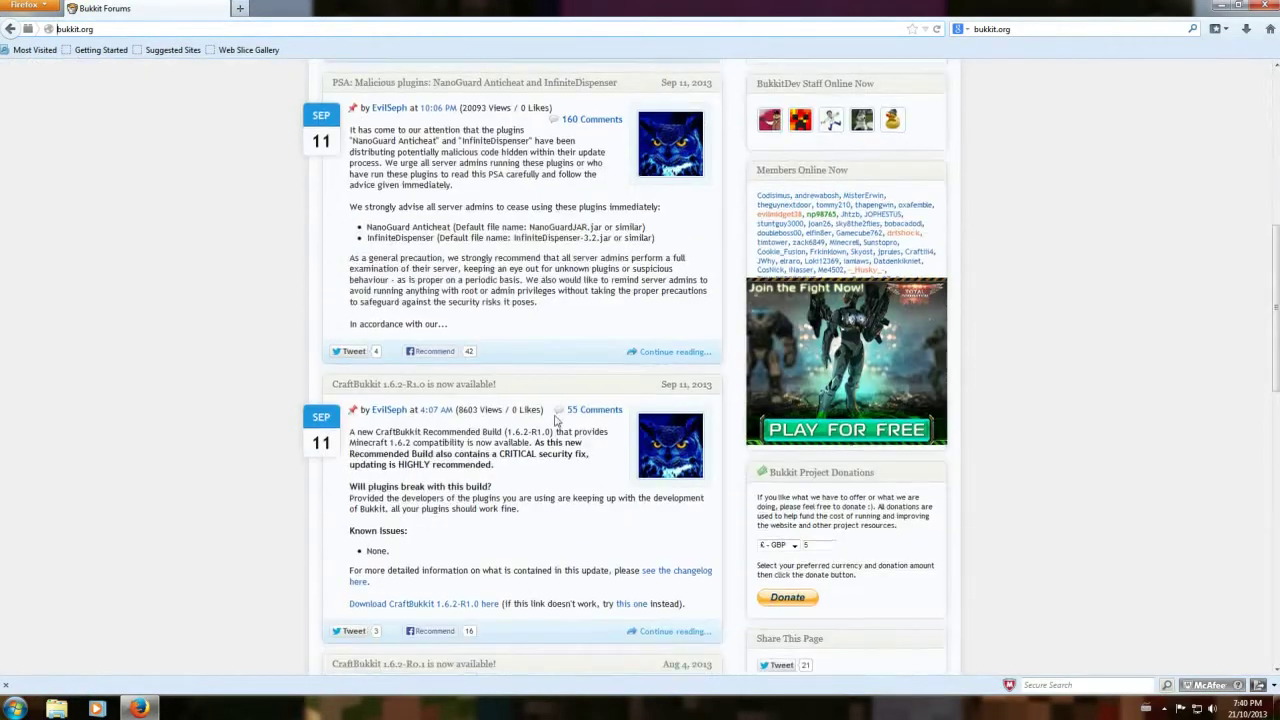
scroll(555, 420, "down", 3)
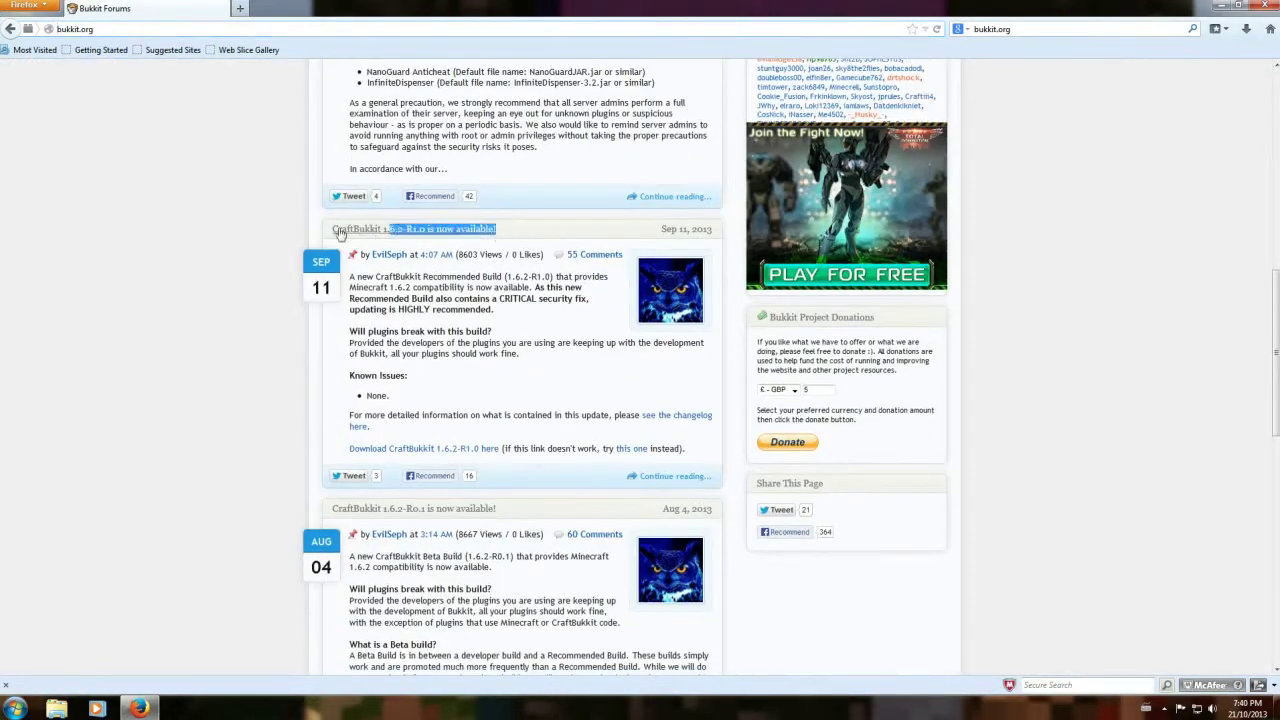
left_click(447, 453)
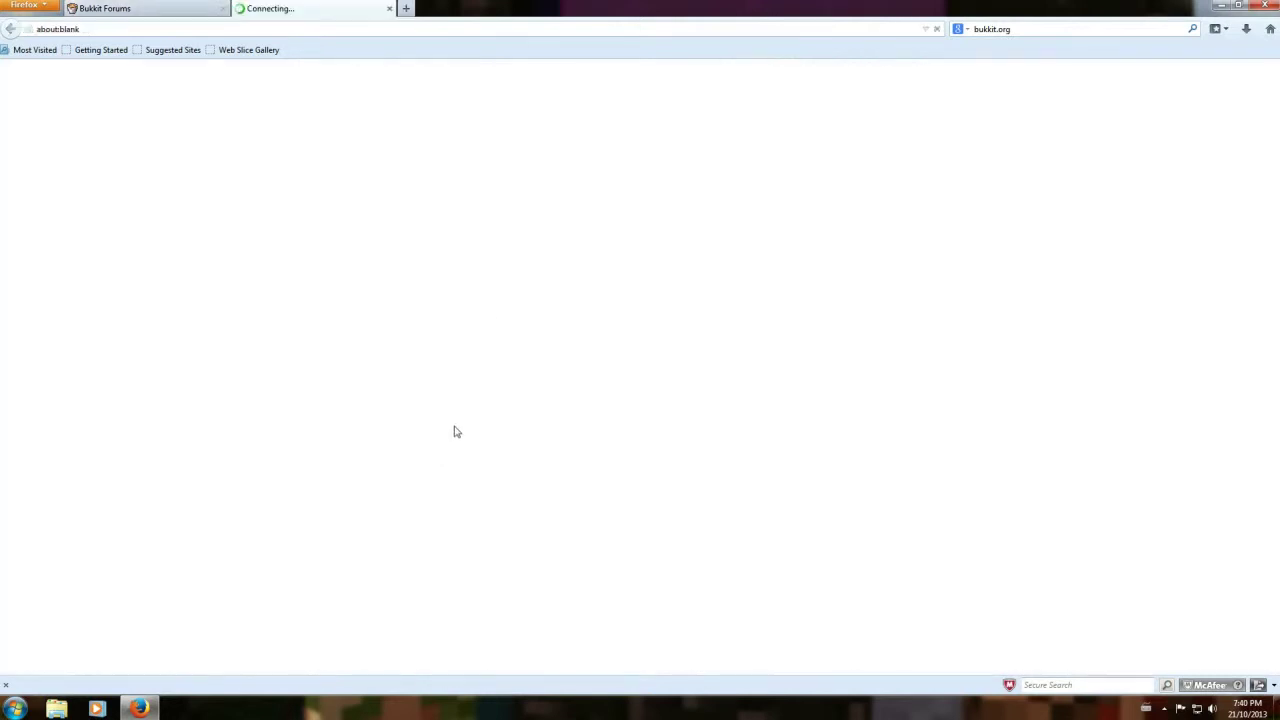
left_click(222, 9)
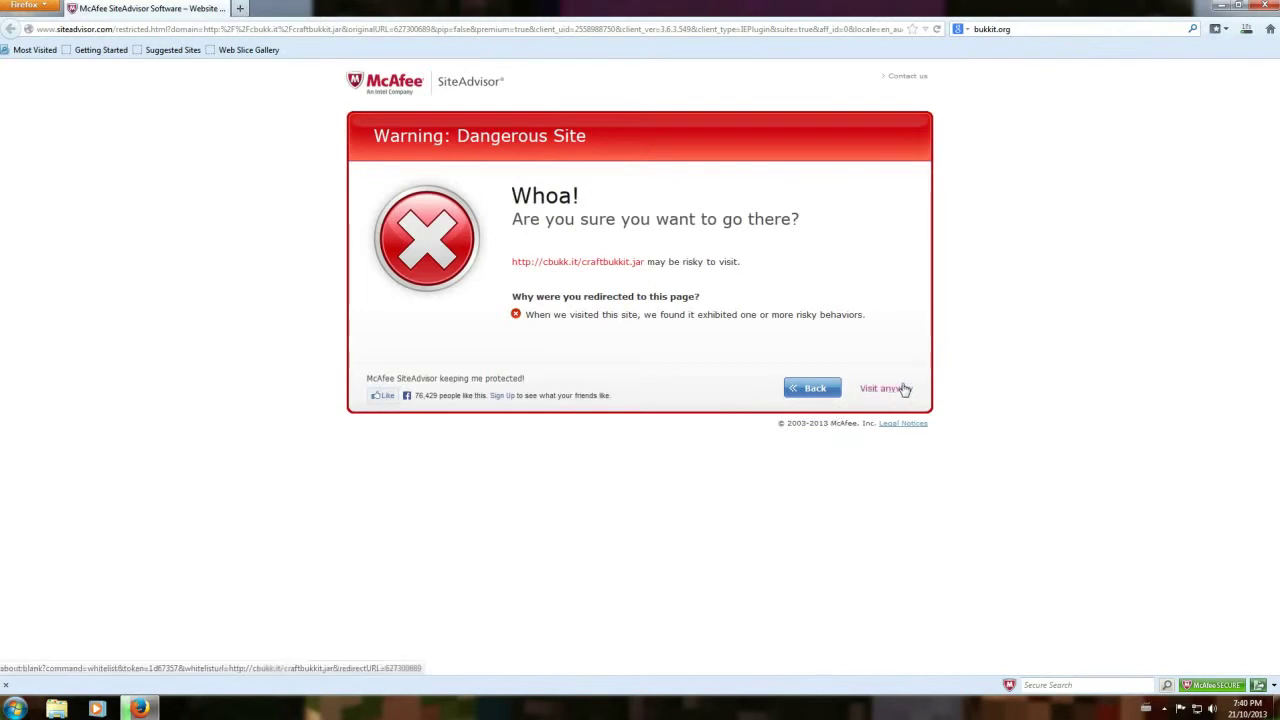
left_click(885, 388)
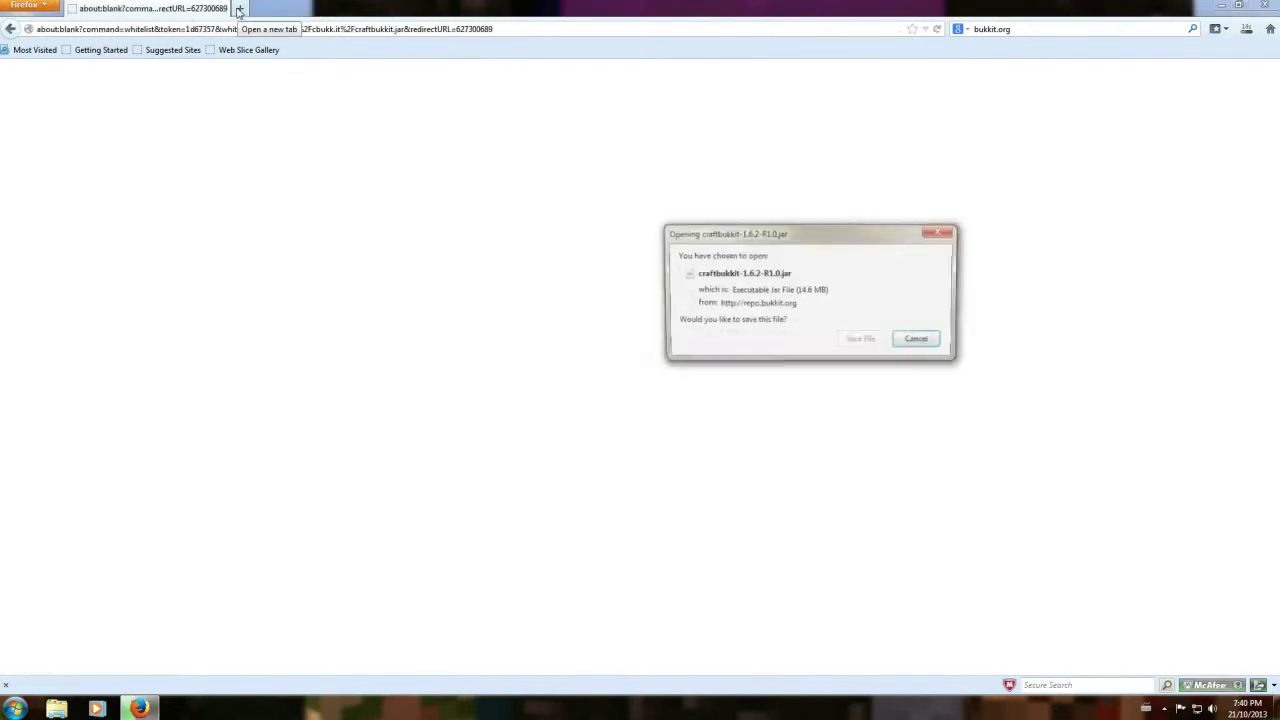
left_click(914, 337)
Step: Return to the Bukkit home page at bukkit.org
left_click(397, 27)
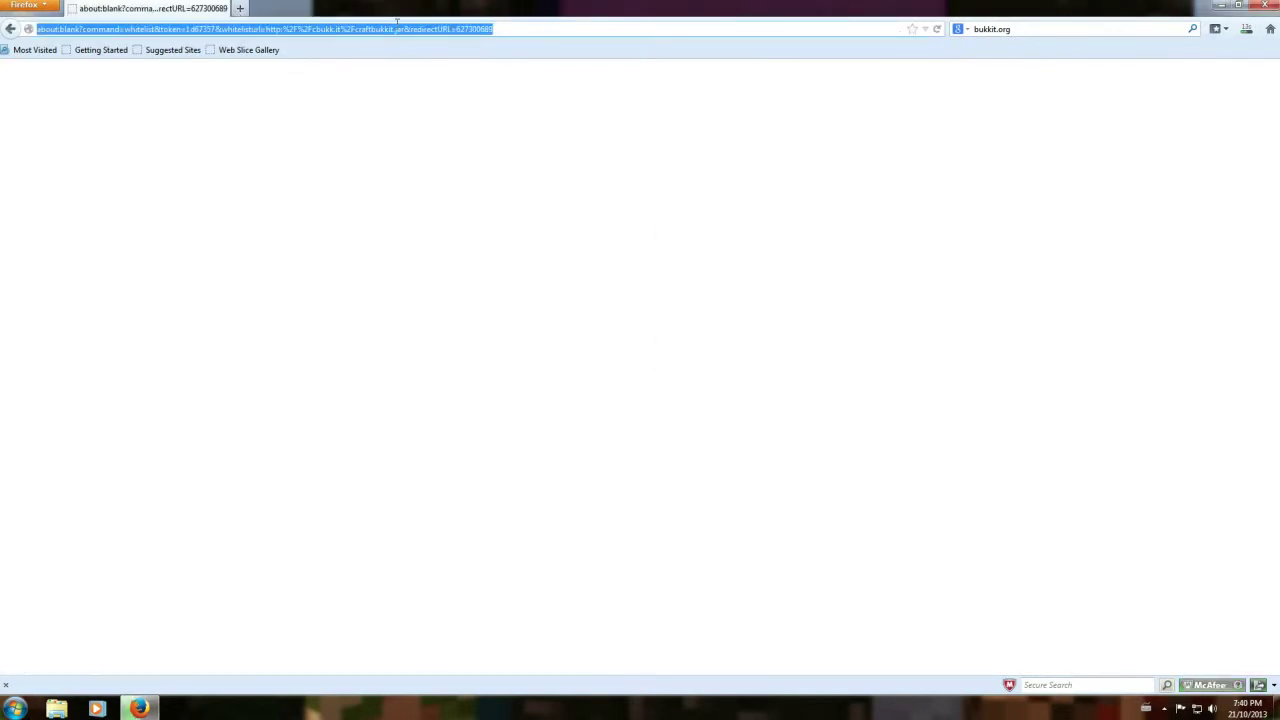
type("ba")
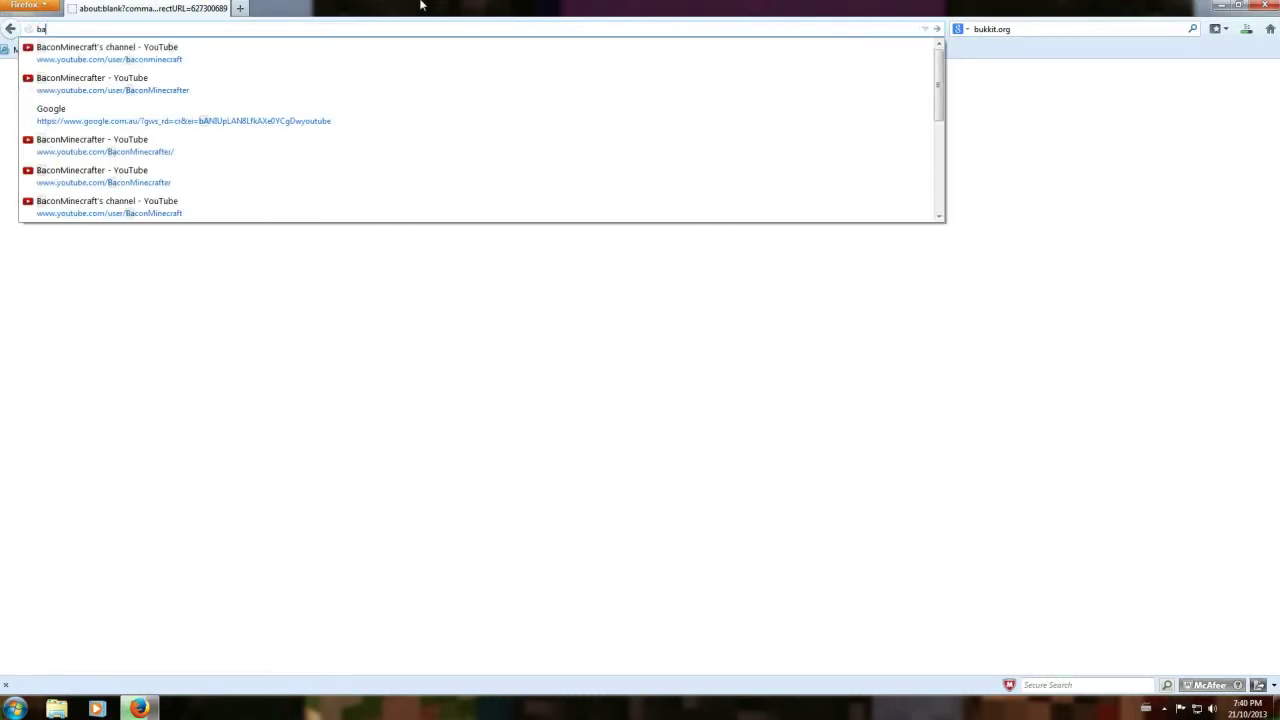
type("ukkit.")
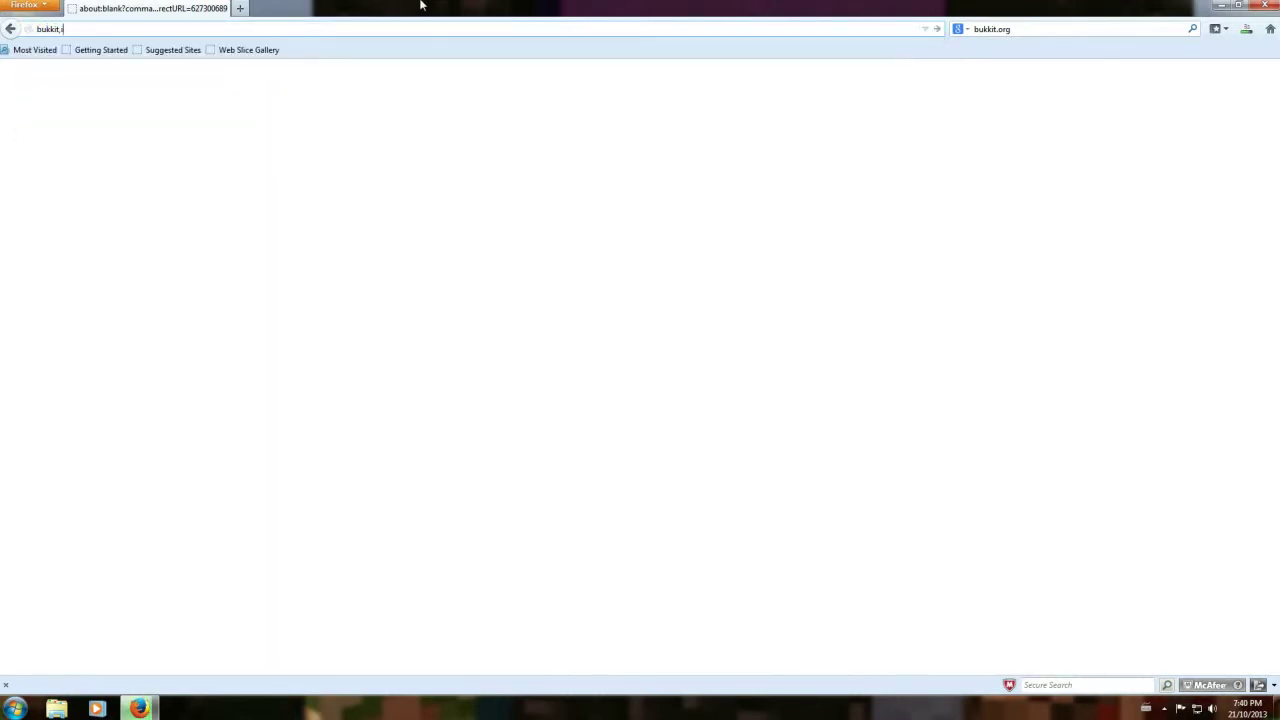
type("org")
key("Return")
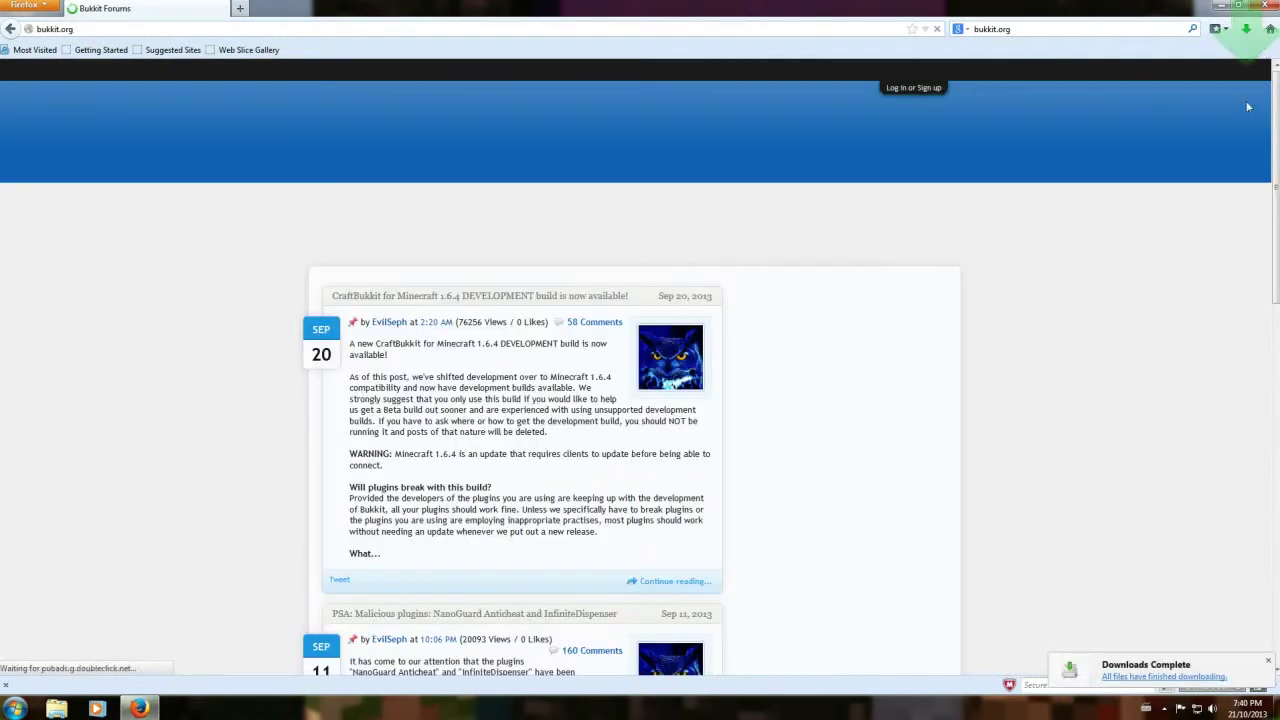
Step: Show the downloaded craftbukkit-1.6.2-R1.0.jar in its containing folder
left_click(1247, 30)
right_click(1088, 80)
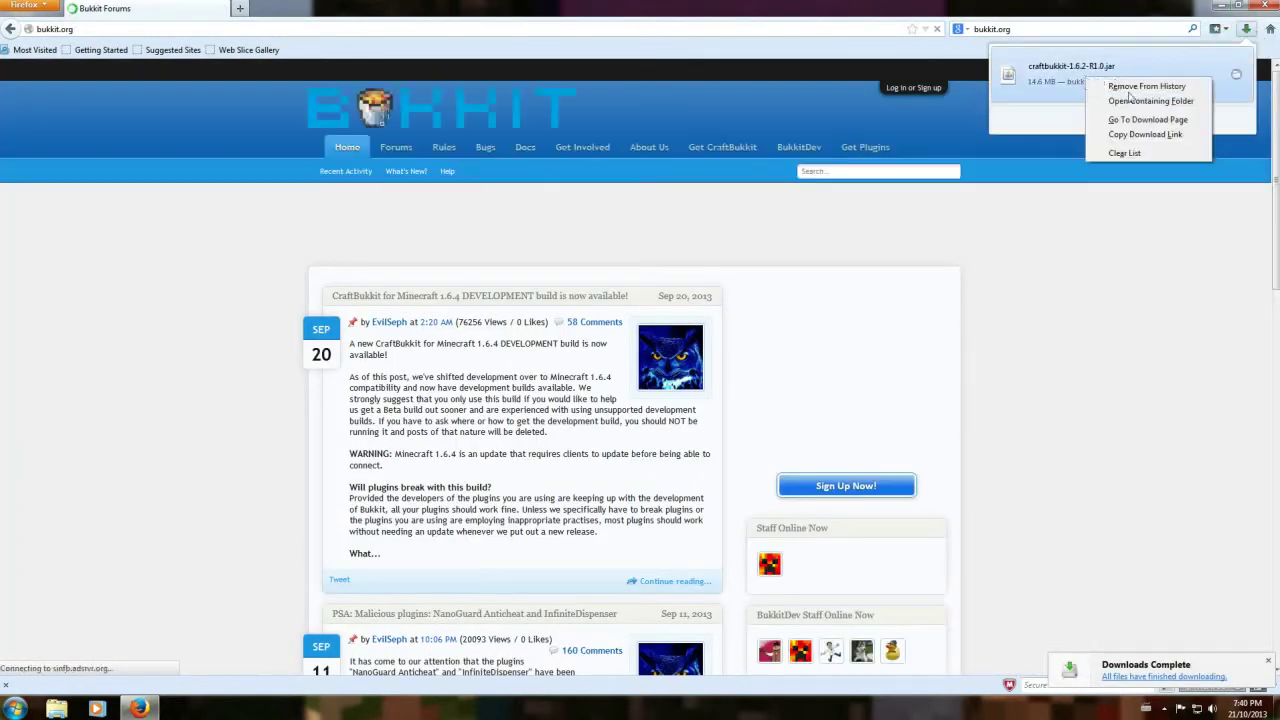
left_click(1136, 102)
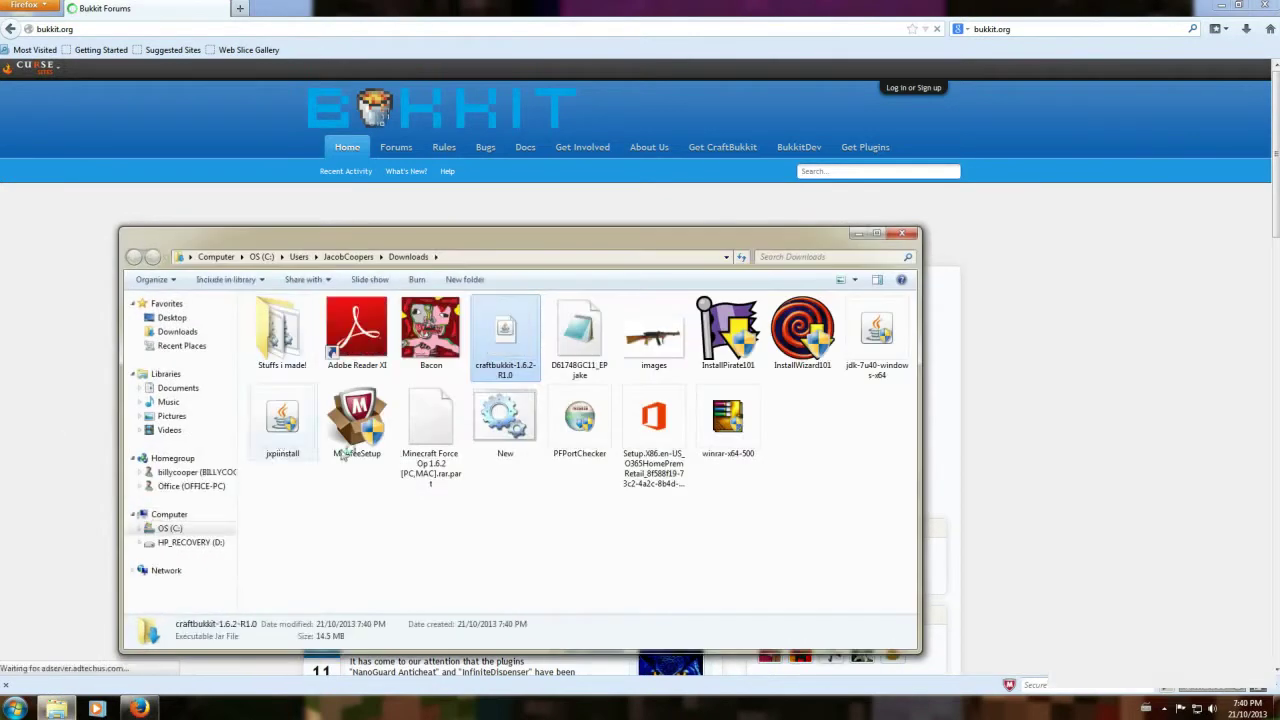
Step: Create a new folder in Downloads, keeping the default name New folder
right_click(370, 531)
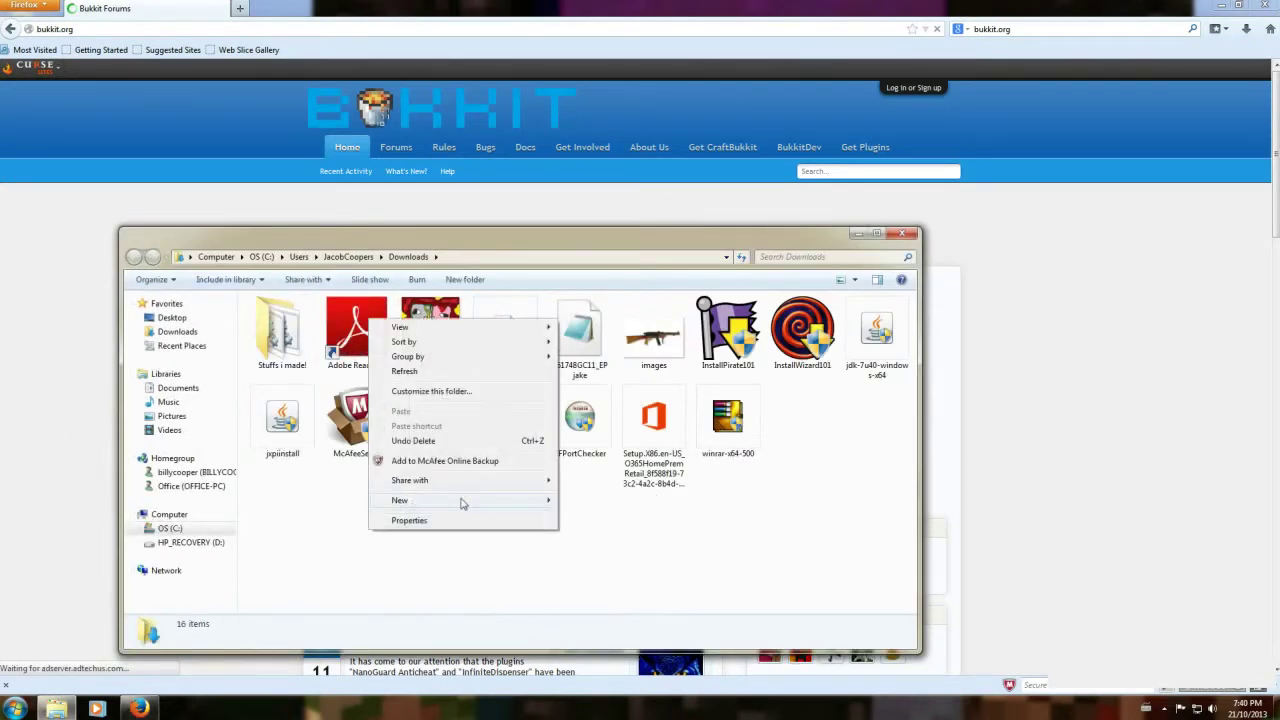
mouse_move(462, 503)
left_click(610, 507)
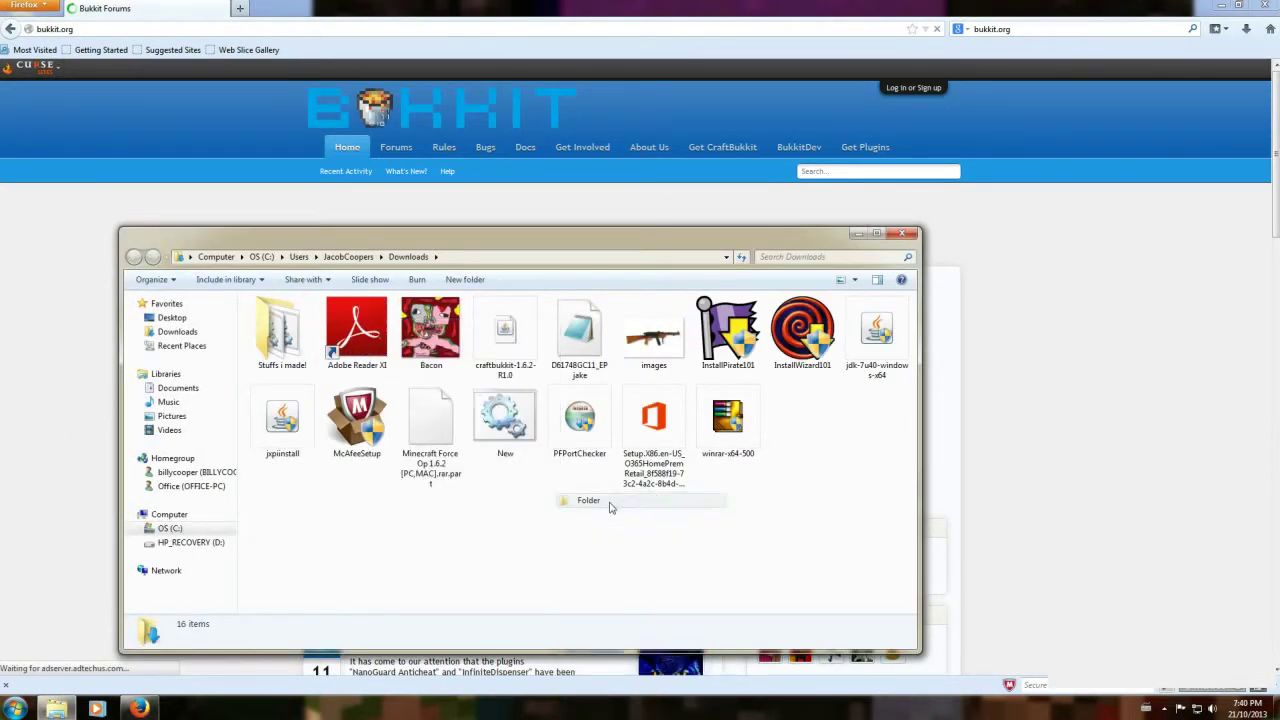
key("Return")
Step: Delete PFPortChecker and the partial Minecraft Force Op 1.6.2 download from the Downloads folder
left_click(672, 434)
right_click(670, 434)
left_click(728, 387)
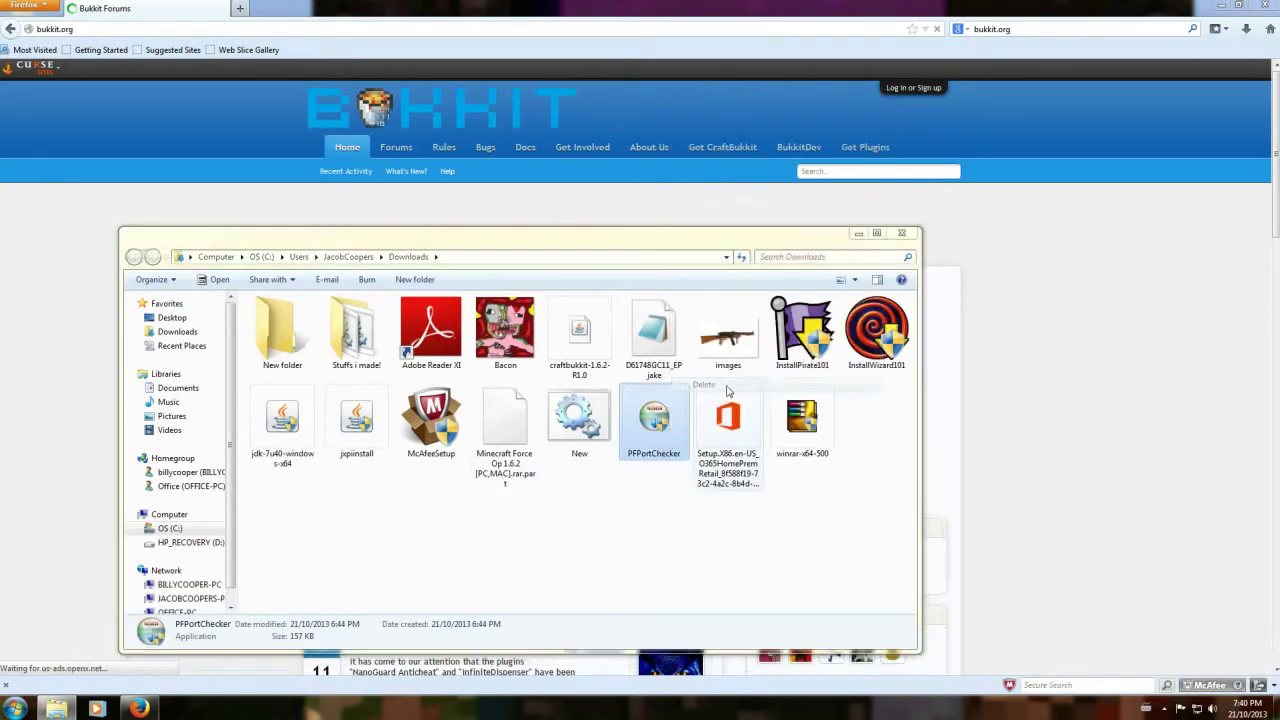
left_click(691, 420)
left_click(515, 440)
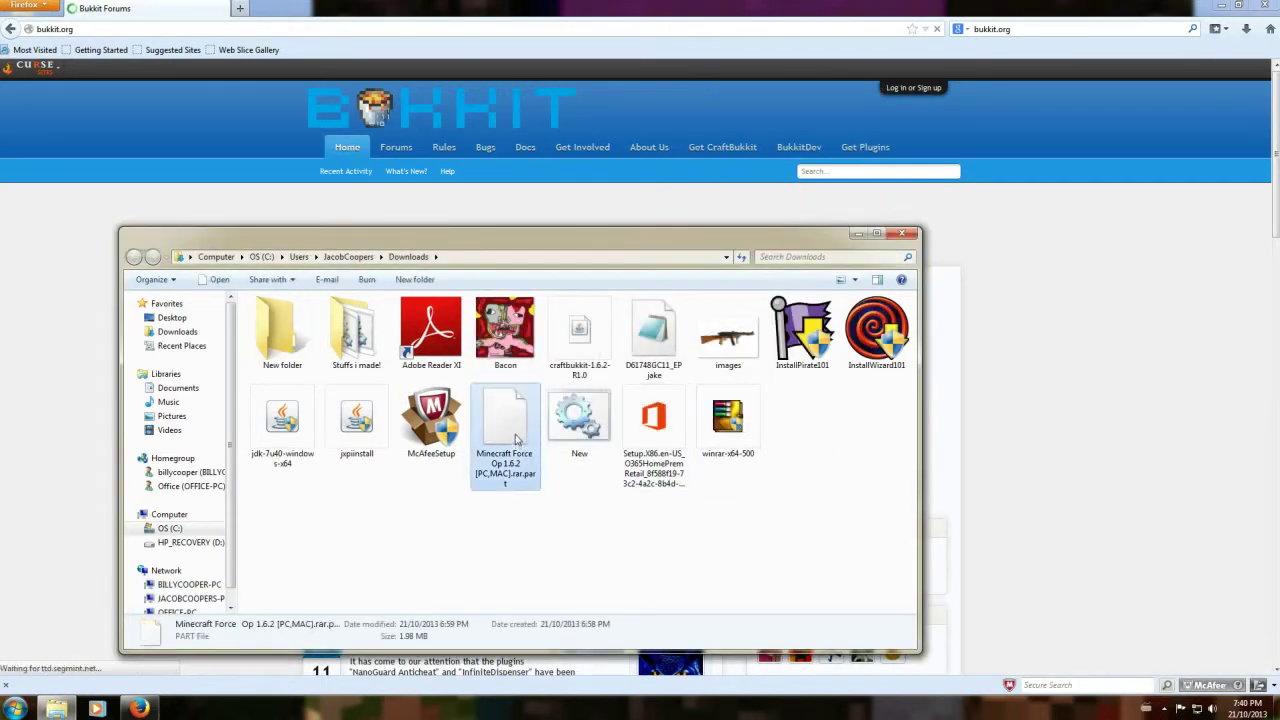
right_click(515, 440)
left_click(548, 392)
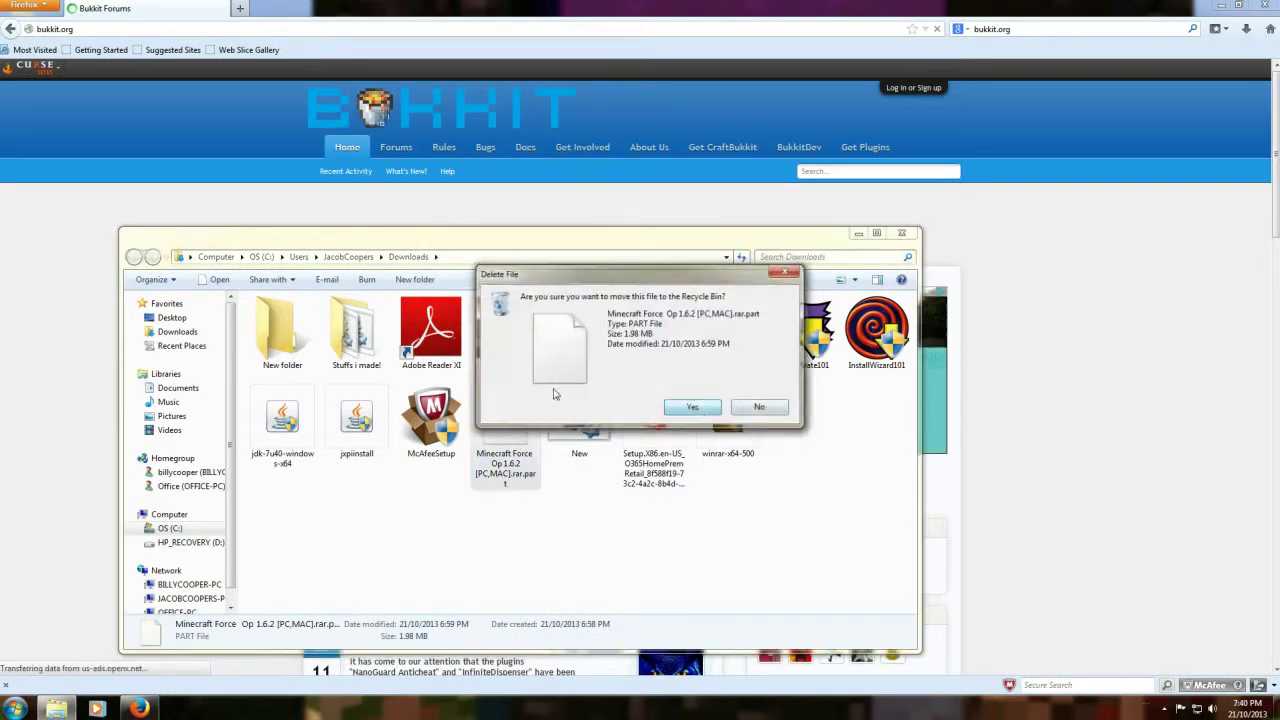
left_click(693, 408)
Step: Move the craftbukkit-1.6.2-R1.0 jar into New folder and run it from there
left_click(573, 357)
left_click_drag(573, 357, 282, 332)
double_click(282, 332)
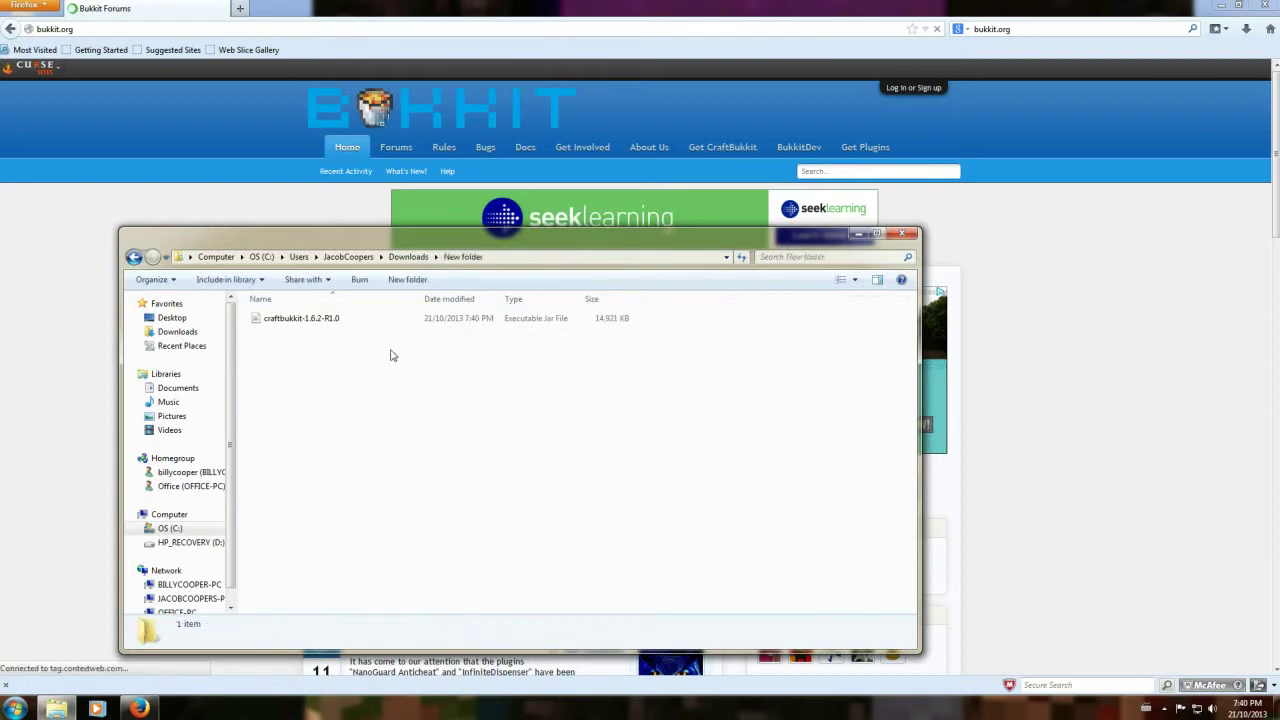
left_click(145, 256)
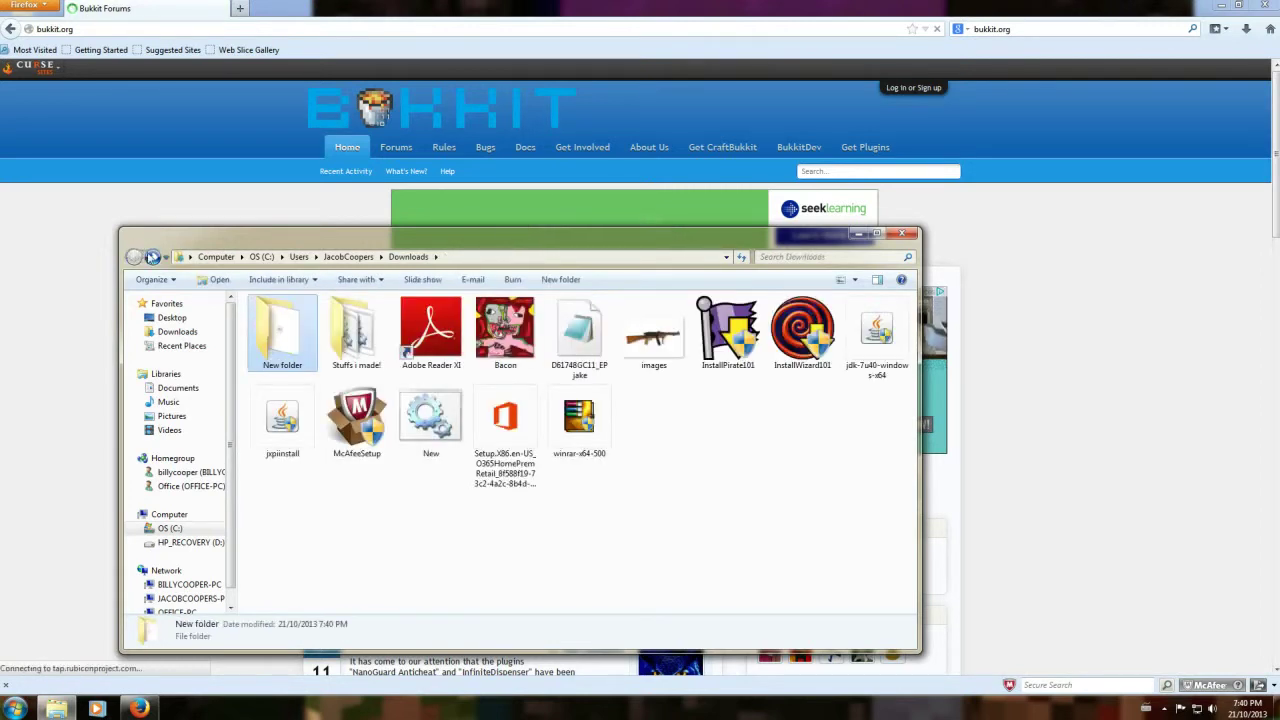
left_click(150, 257)
double_click(310, 318)
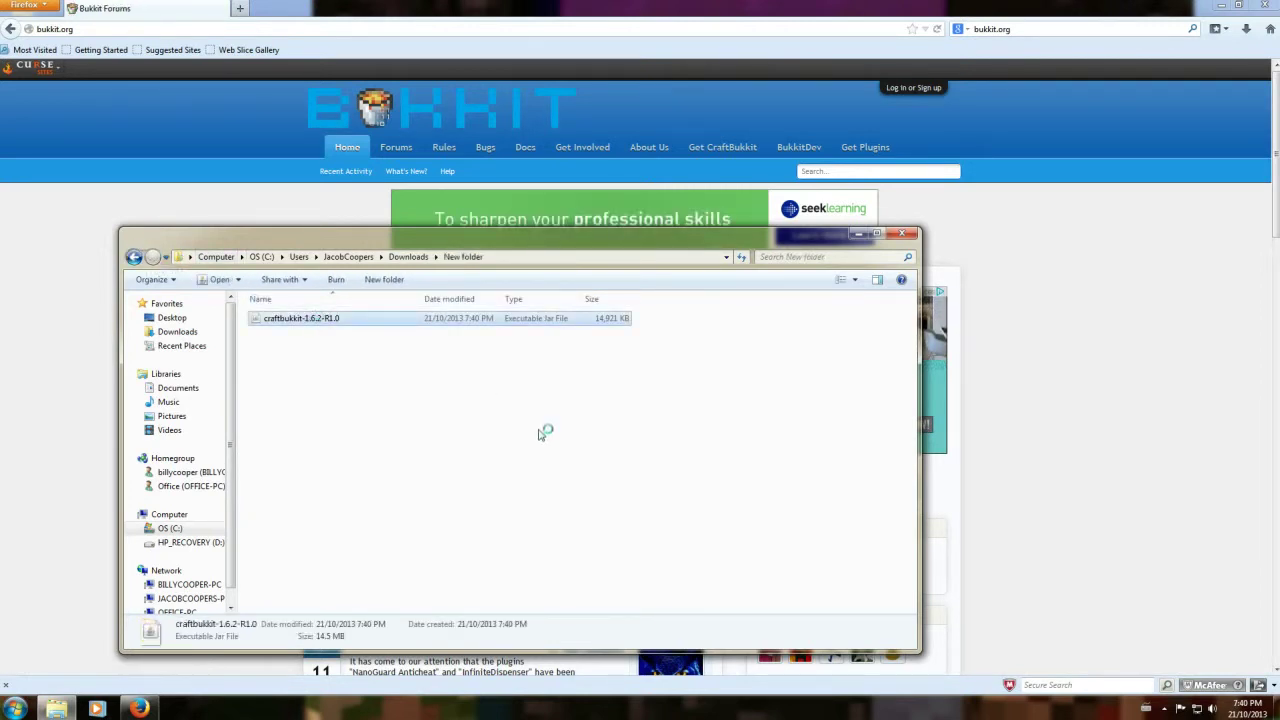
Step: Open the Bukkit plugin directory in the browser and look over the server files generated in New folder
left_click(276, 207)
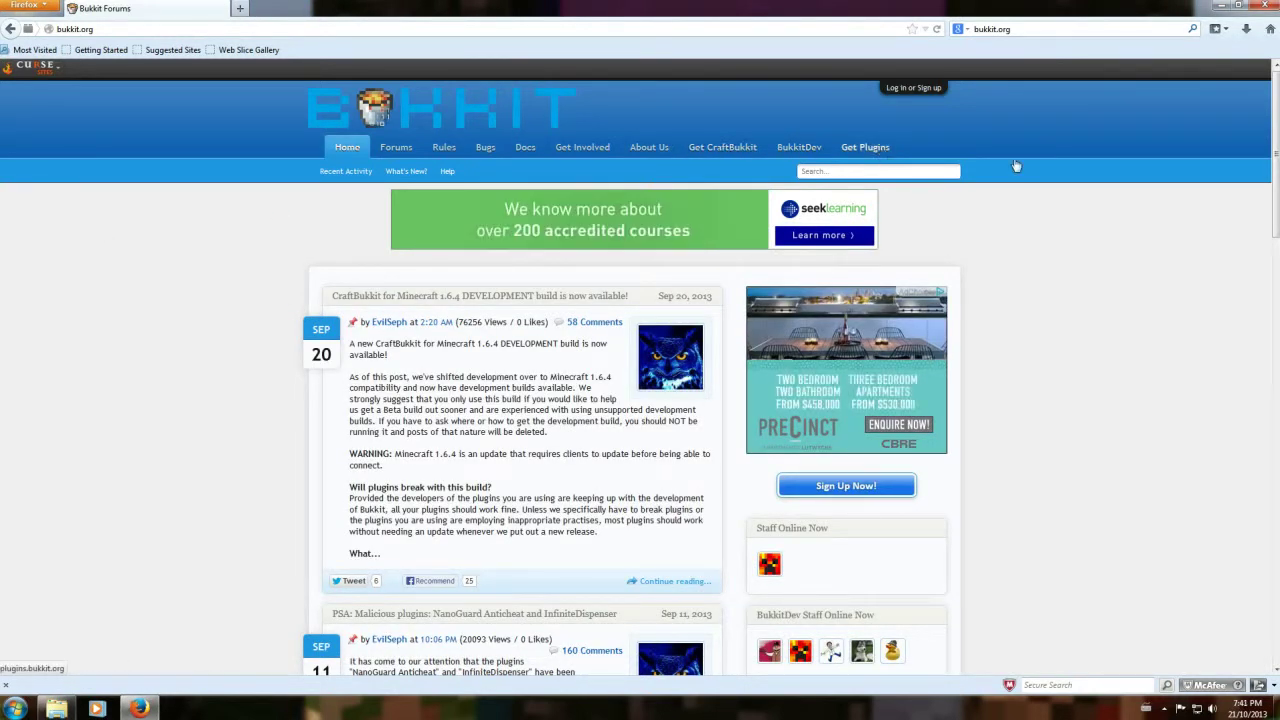
left_click(864, 148)
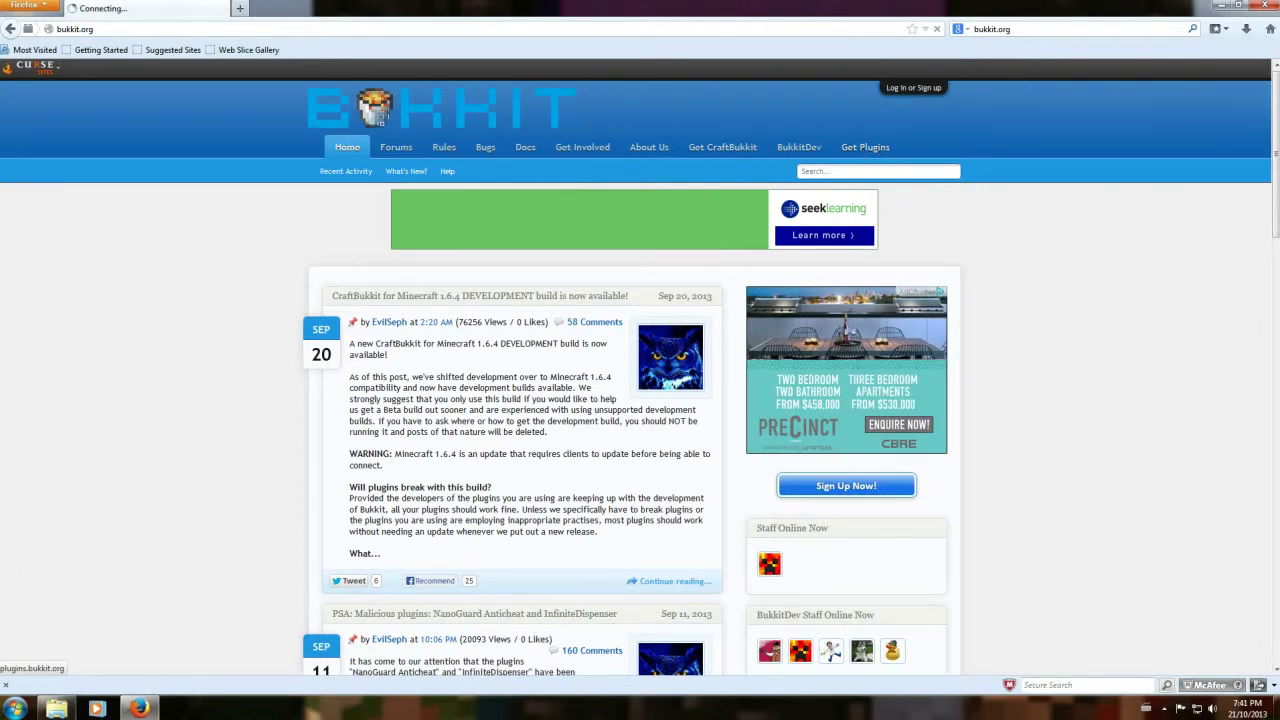
left_click(55, 707)
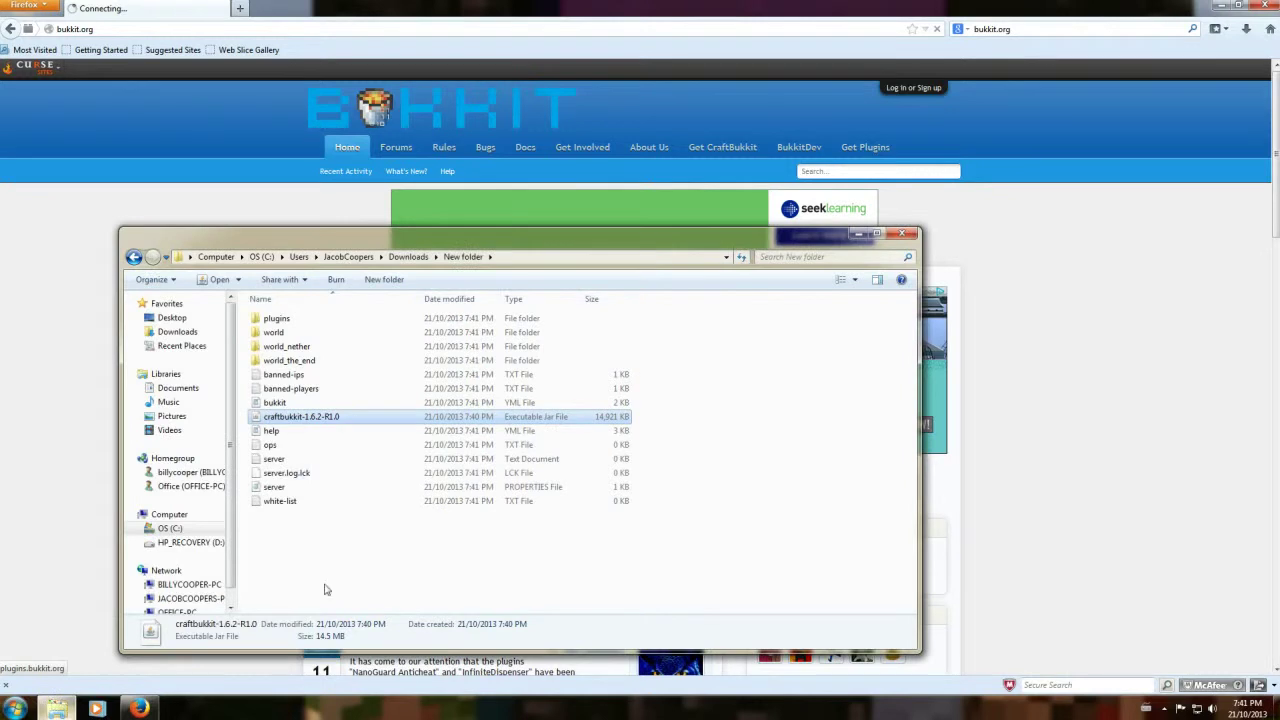
left_click(346, 509)
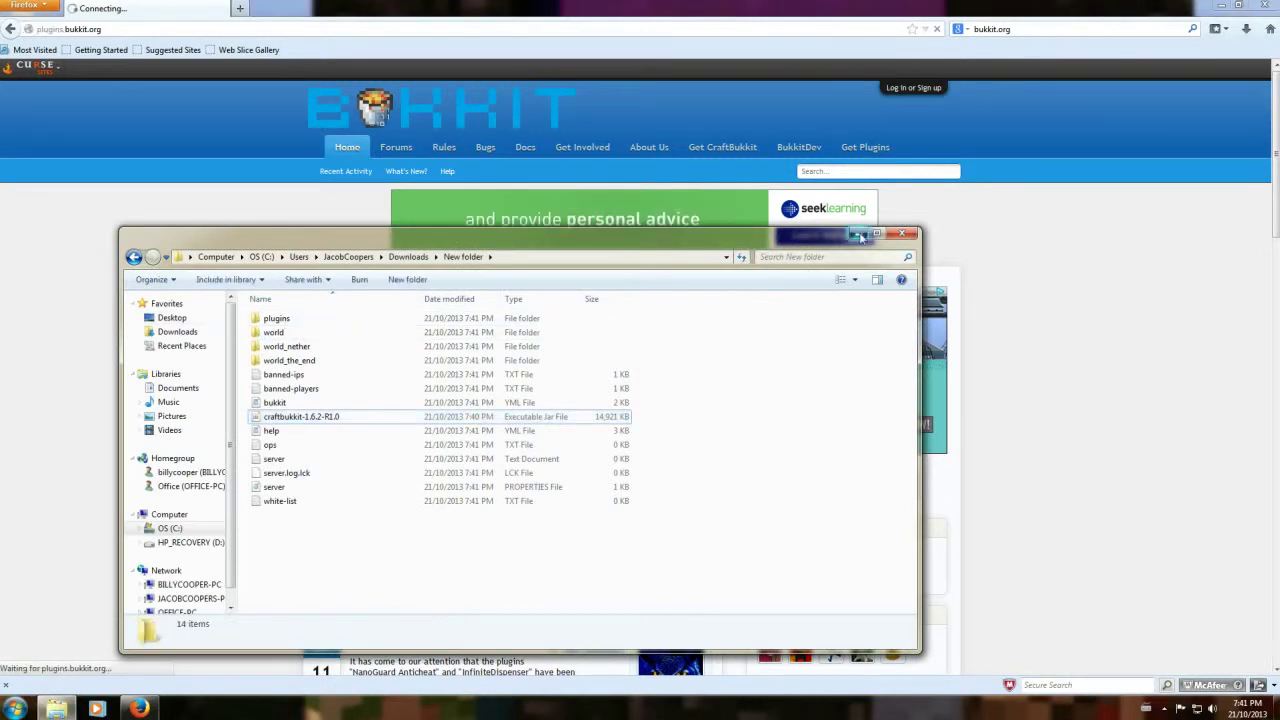
Step: Search the Bukkit plugins for "console" and open the Console plugin's v1.1 download page
left_click(40, 70)
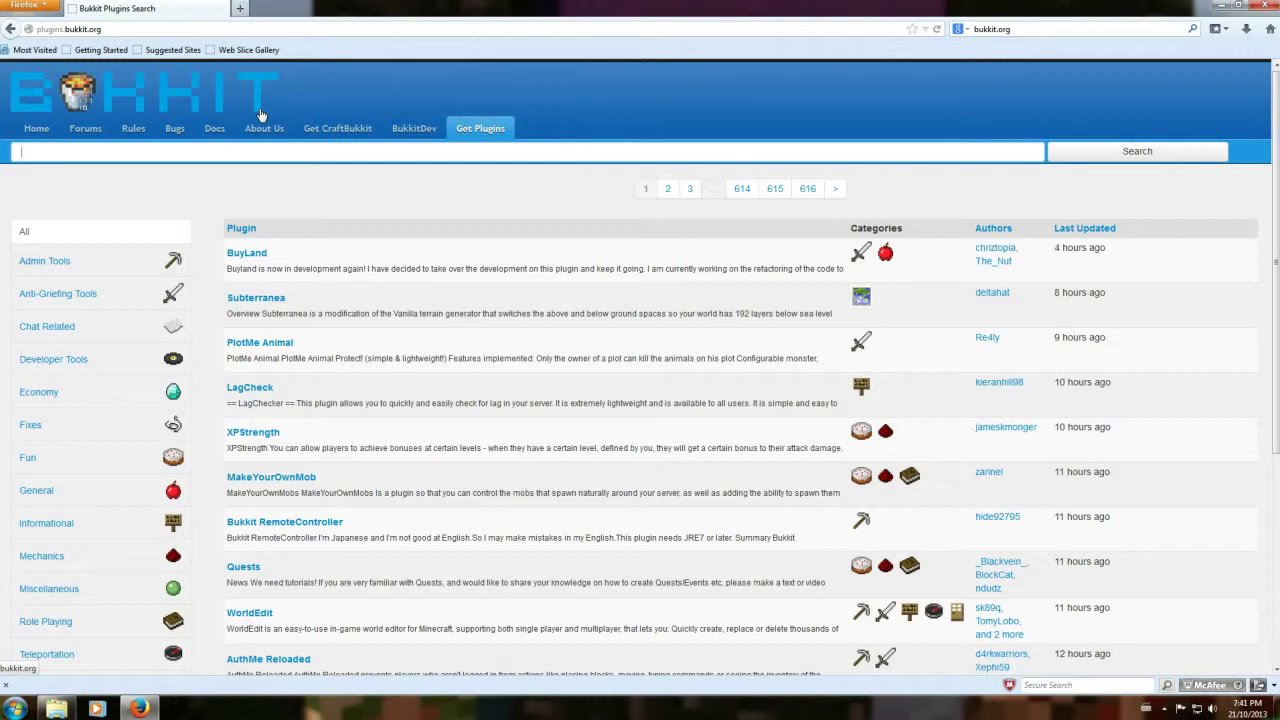
key("Return")
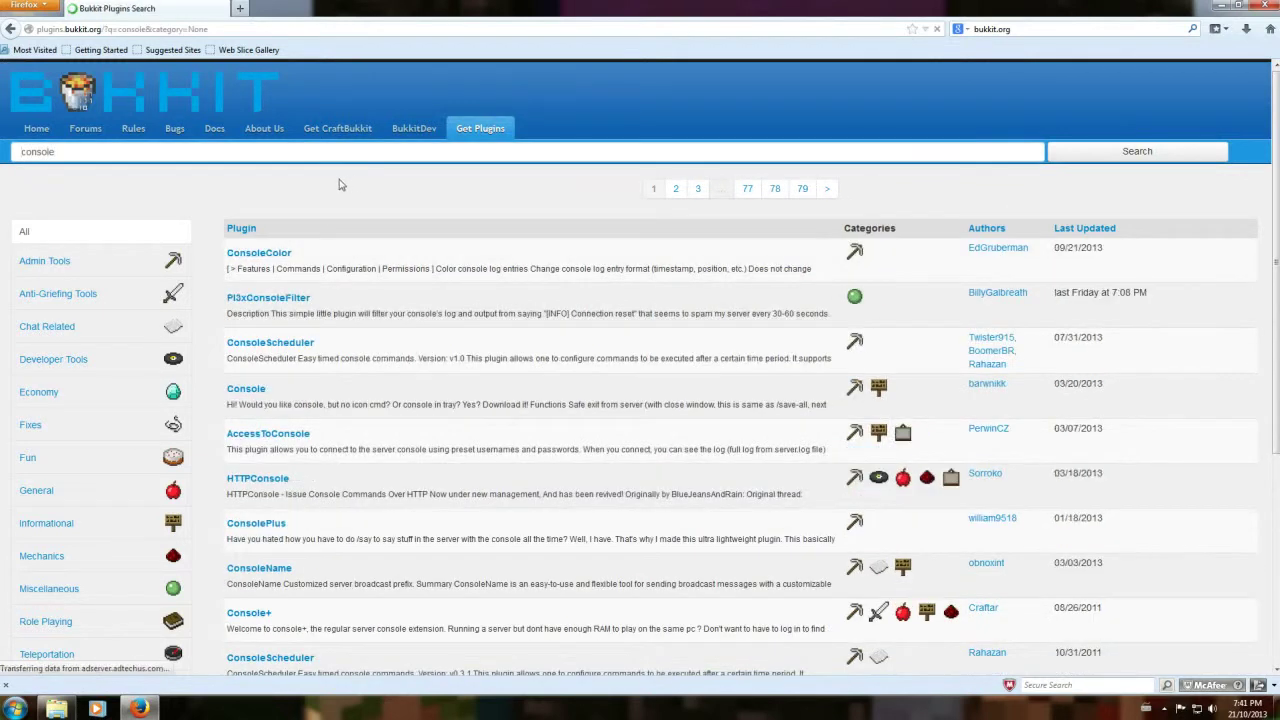
left_click(246, 392)
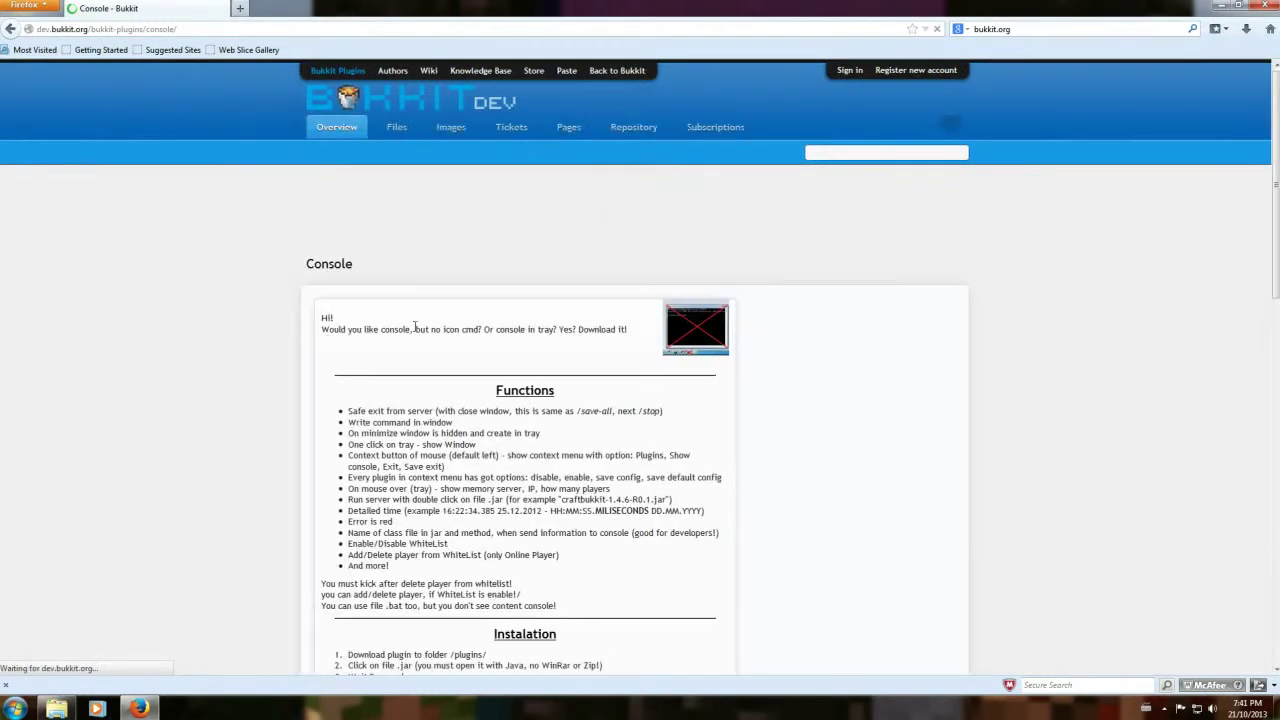
scroll(700, 403, "down", 6)
left_click(840, 160)
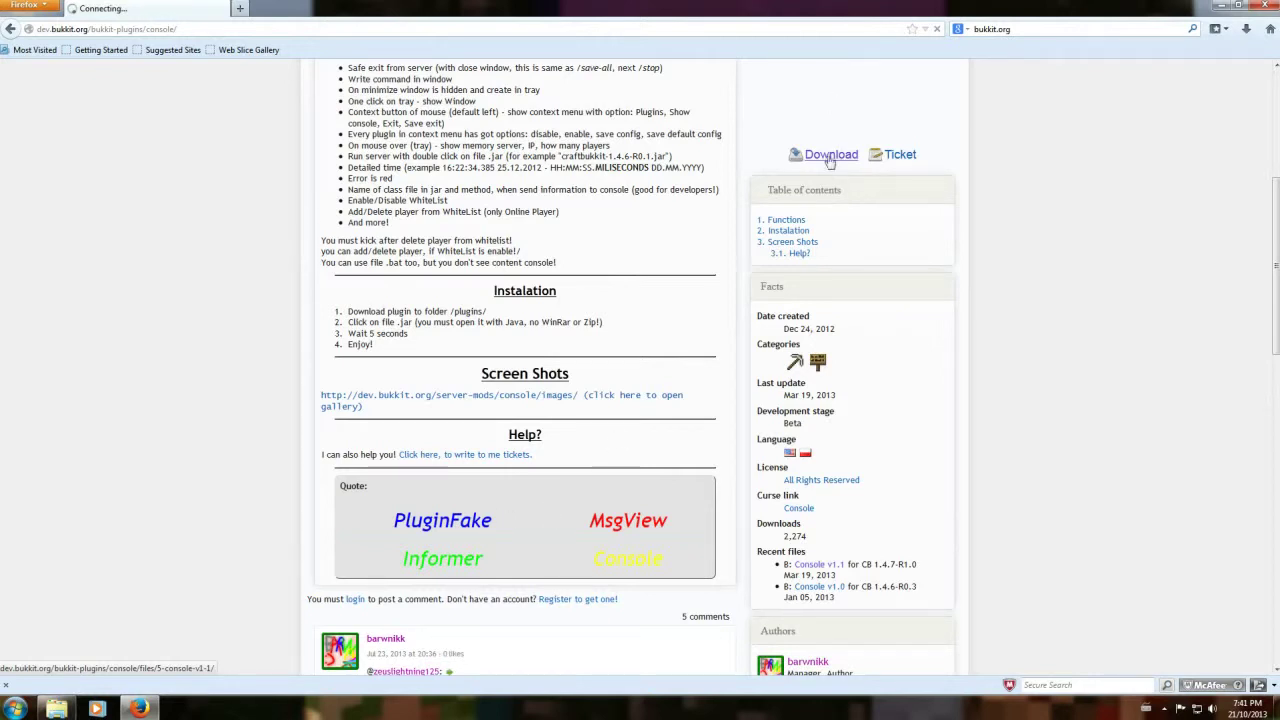
left_click(1166, 710)
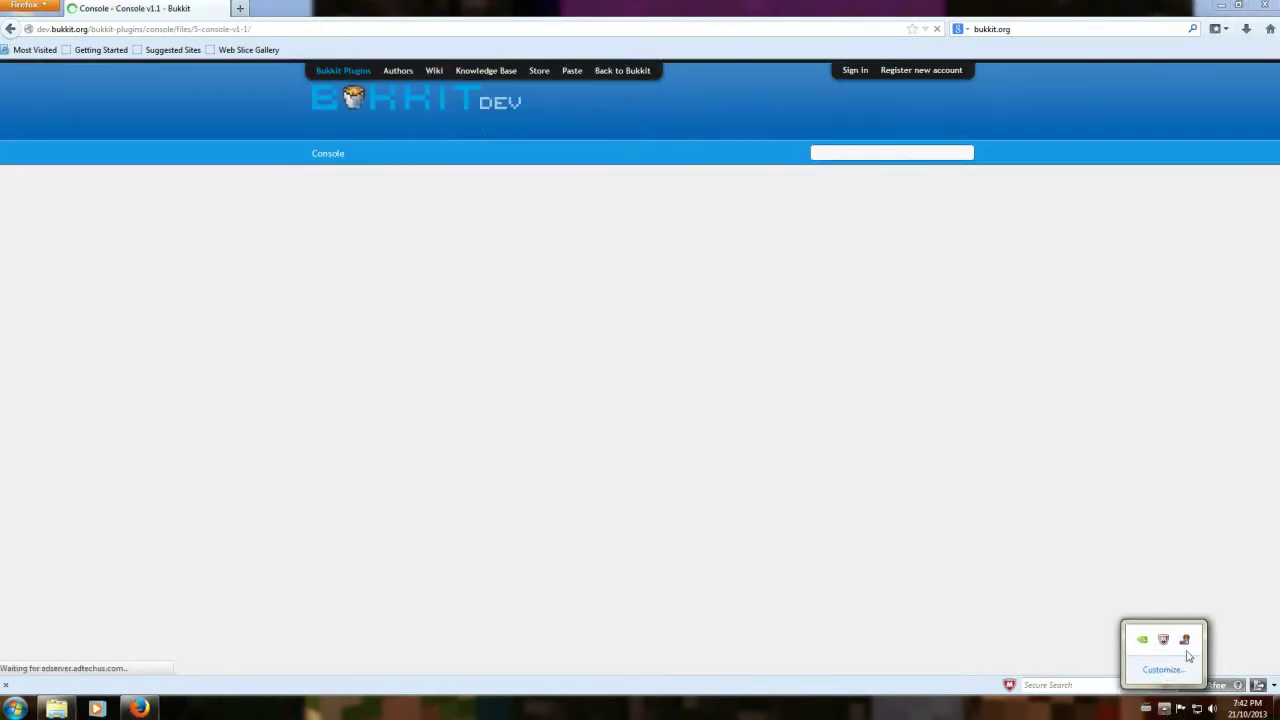
right_click(1185, 645)
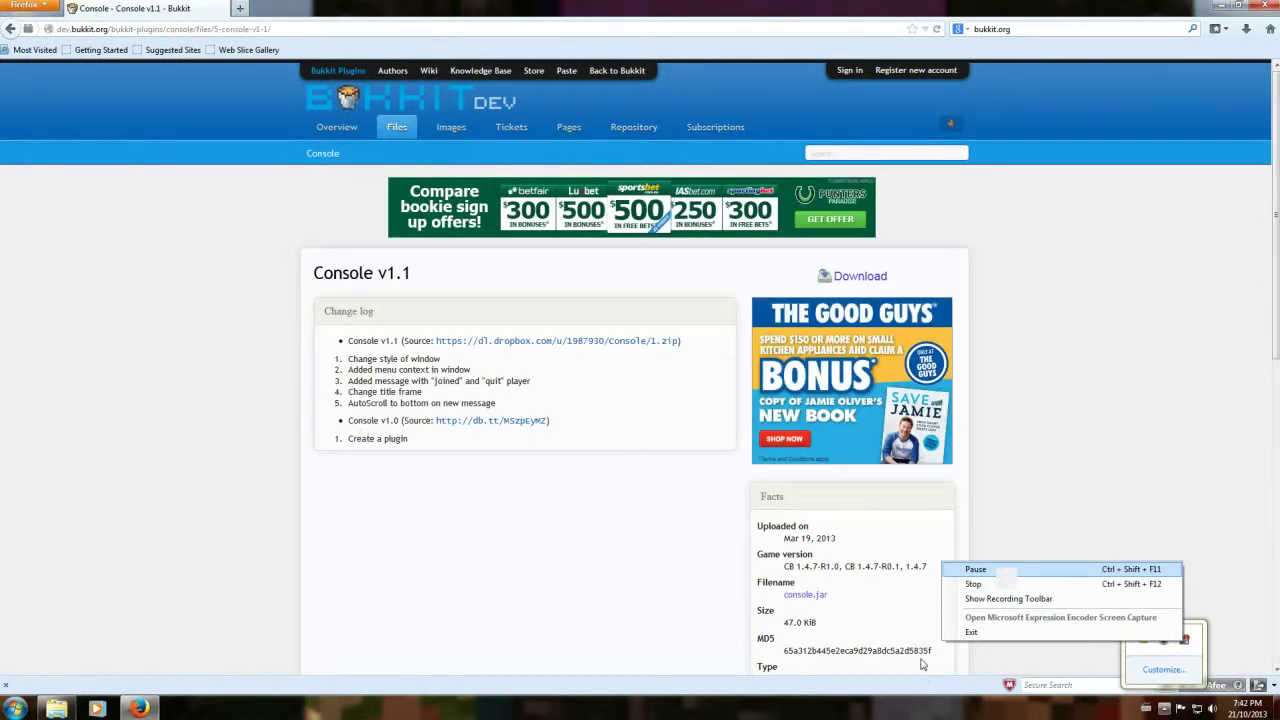
left_click(613, 428)
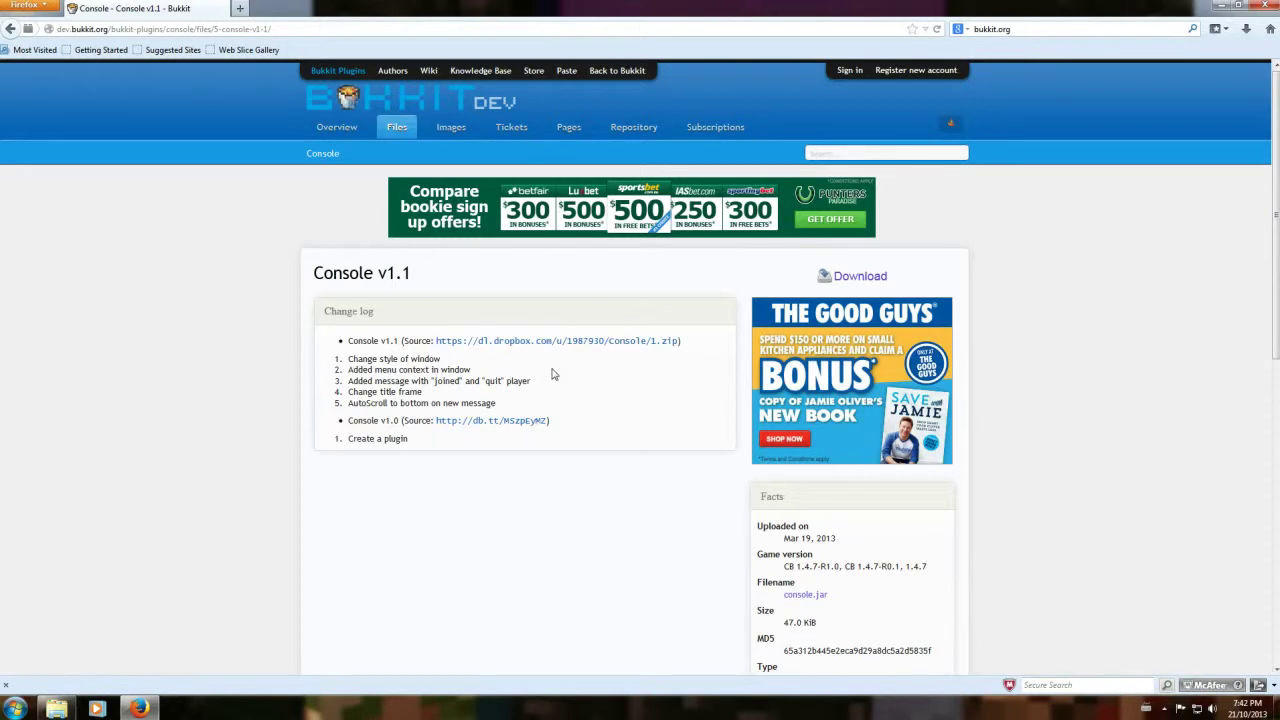
scroll(530, 348, "down", 3)
scroll(700, 403, "up", 3)
left_click(1245, 30)
left_click(1149, 370)
Step: Download and save console.jar from the Console v1.1 page and display the recent downloads
left_click(858, 282)
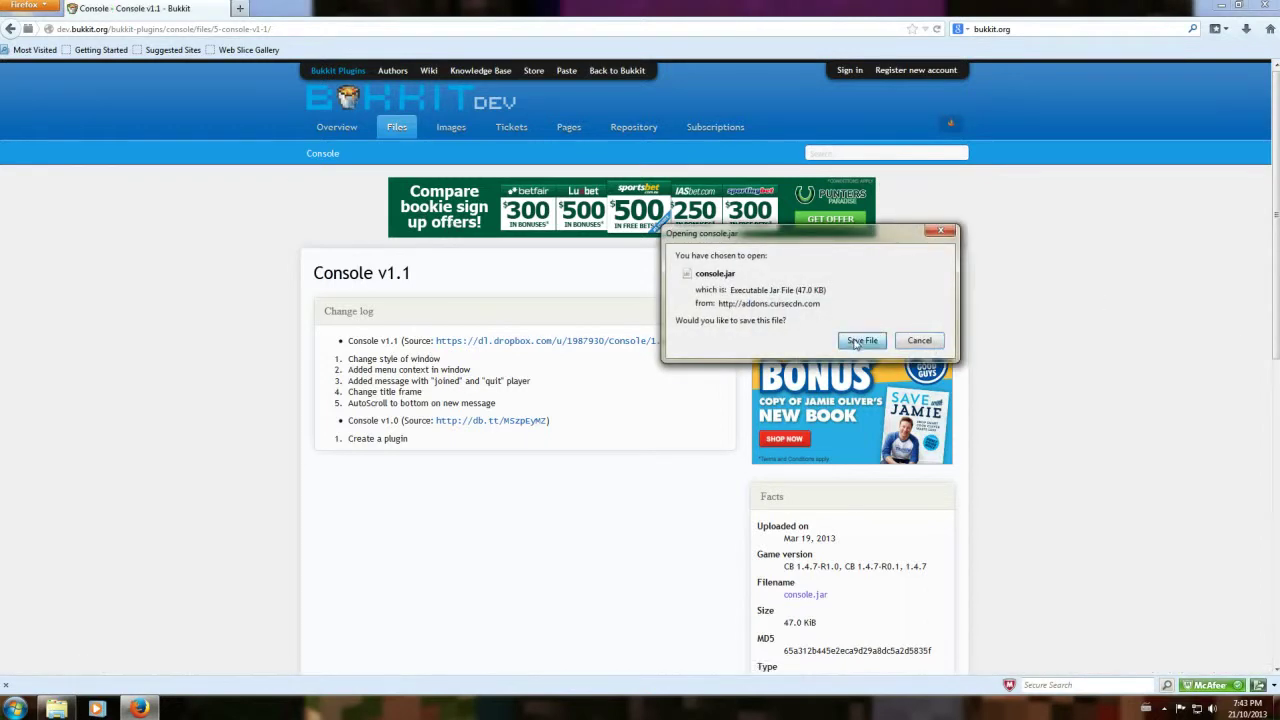
key("Return")
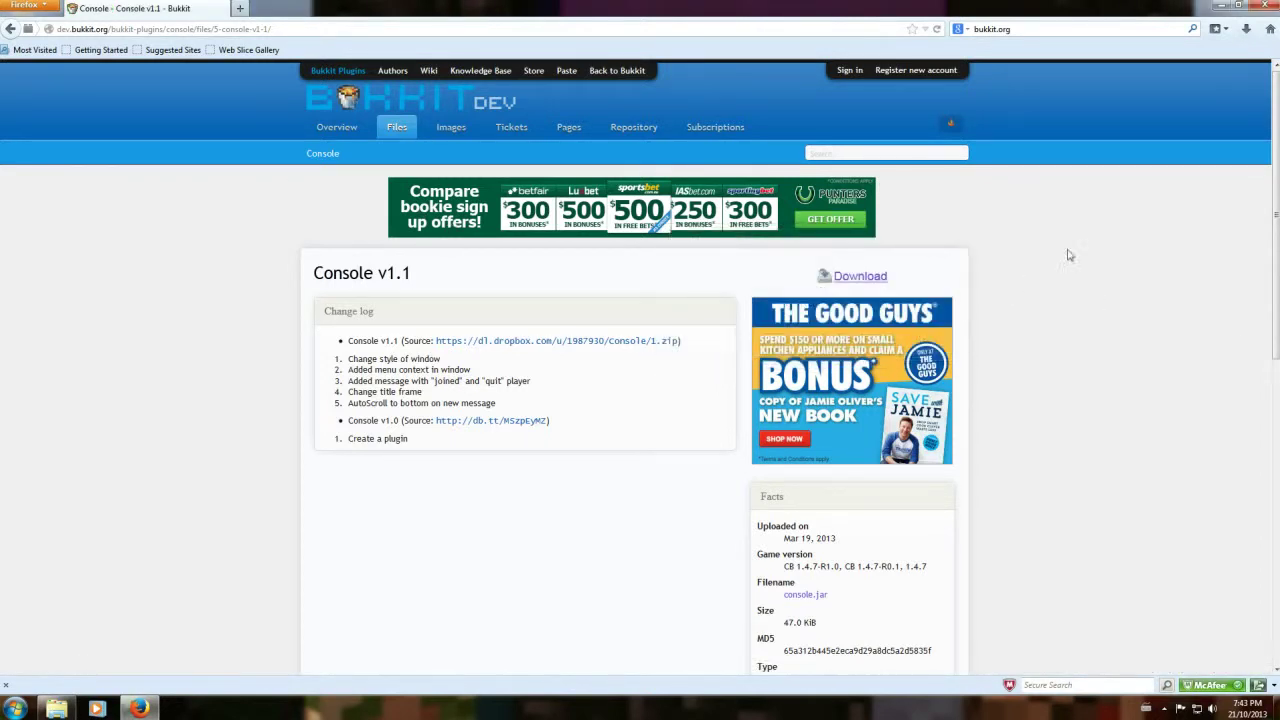
left_click(1246, 31)
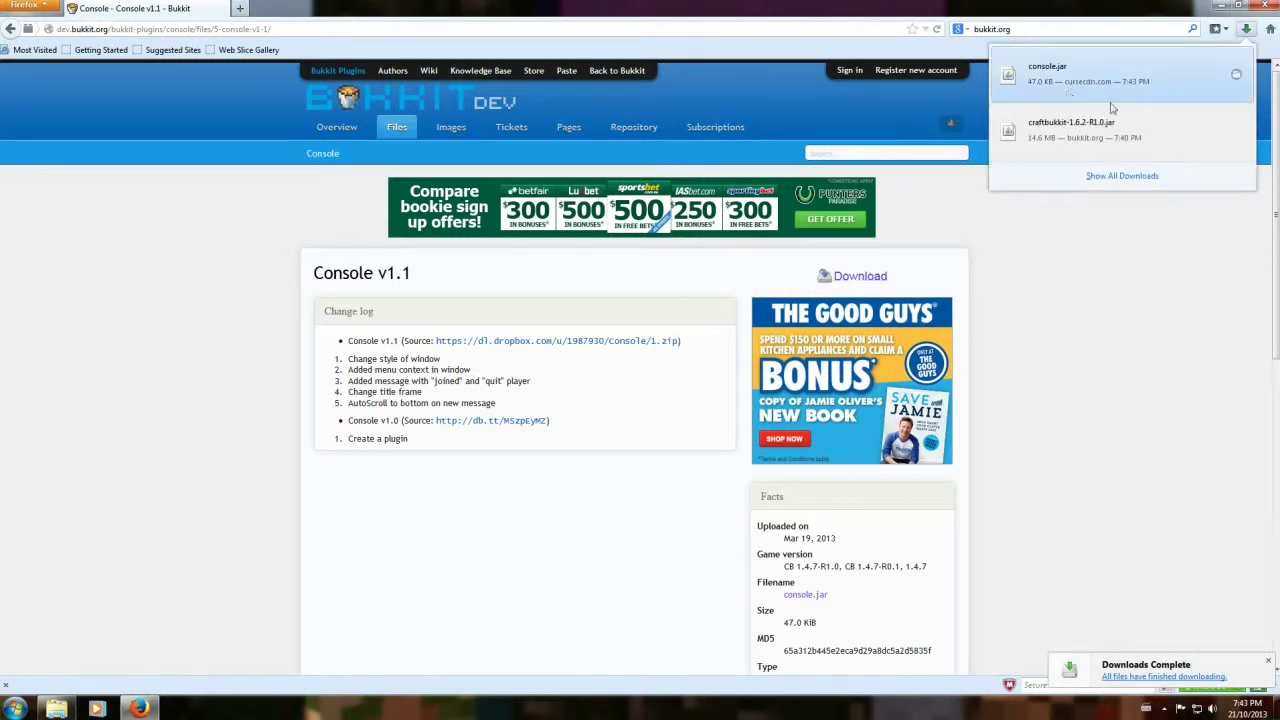
Step: Move the downloaded console jar from Downloads into New folder and on into its plugins folder
right_click(1110, 105)
key("Escape")
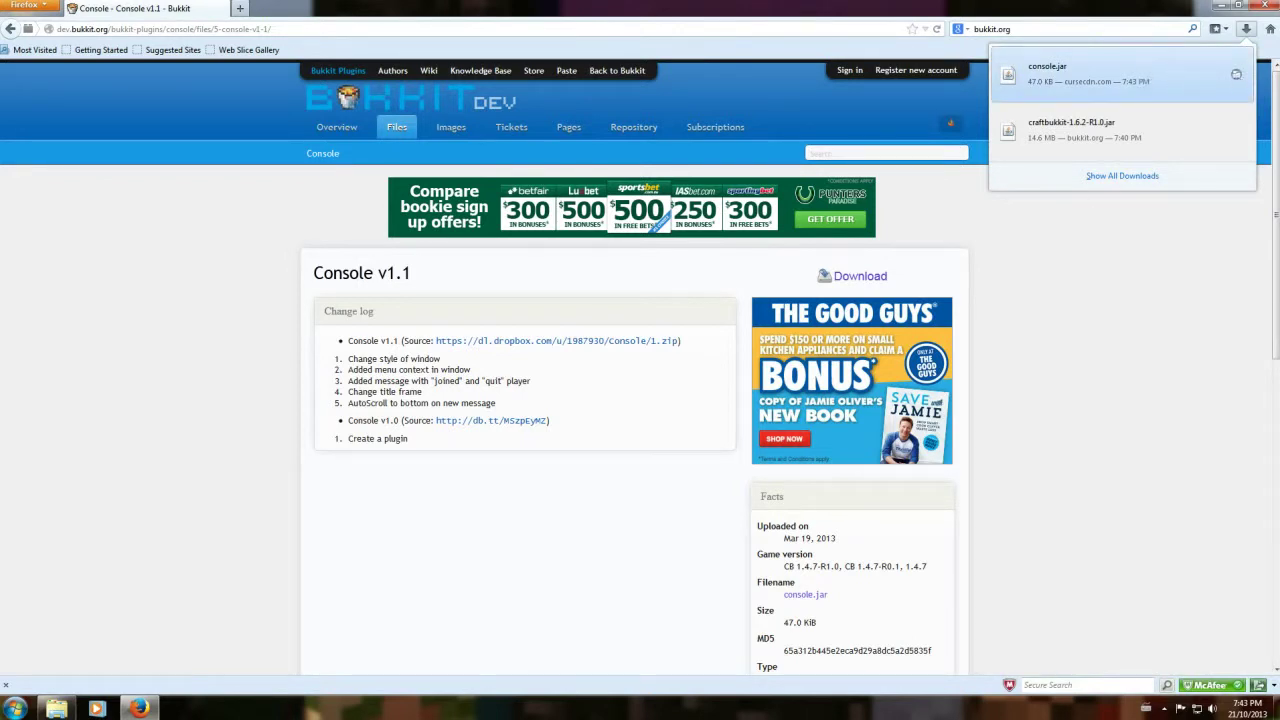
left_click(1070, 410)
left_click(56, 708)
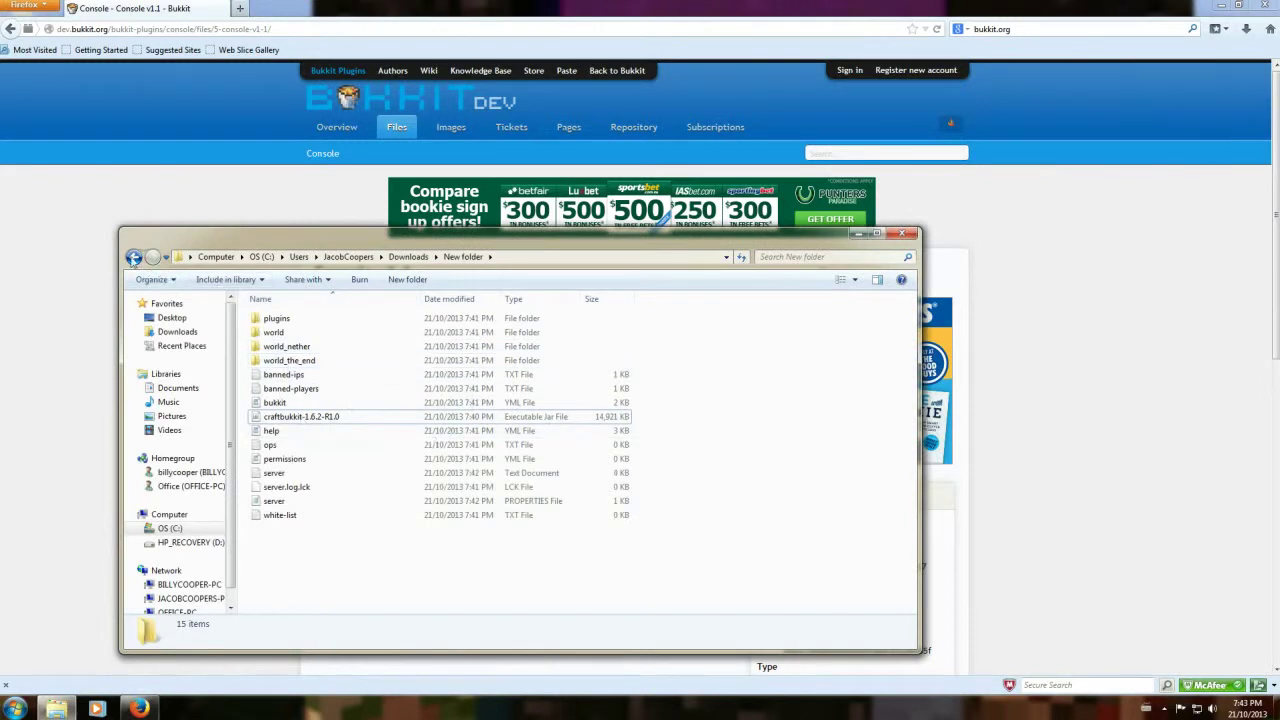
left_click(133, 257)
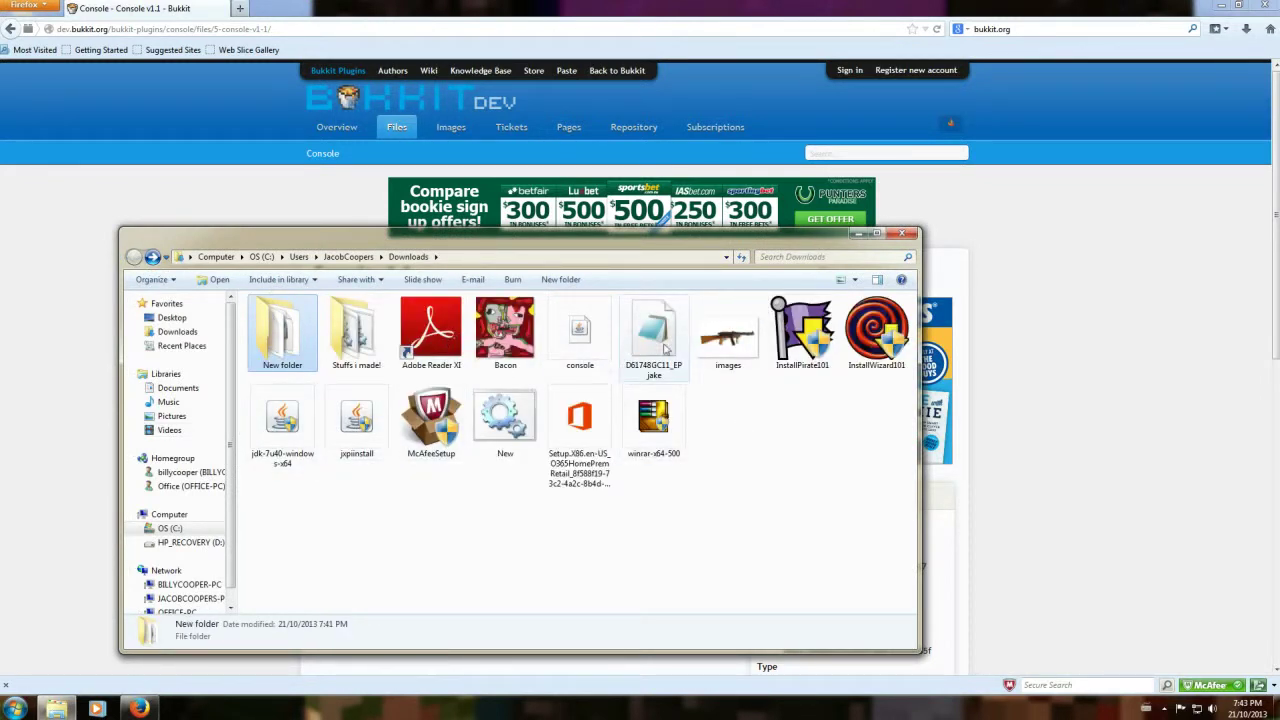
left_click(587, 345)
left_click_drag(587, 345, 290, 350)
double_click(290, 350)
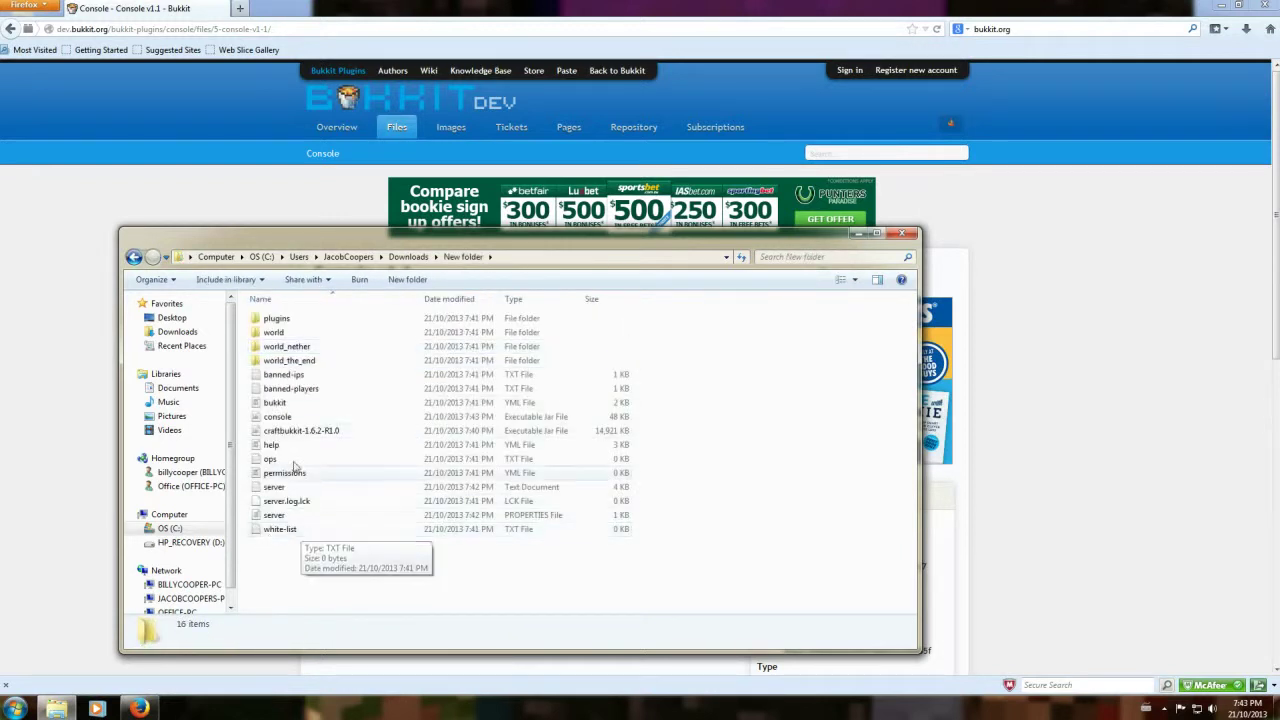
left_click(320, 420)
left_click_drag(328, 425, 277, 319)
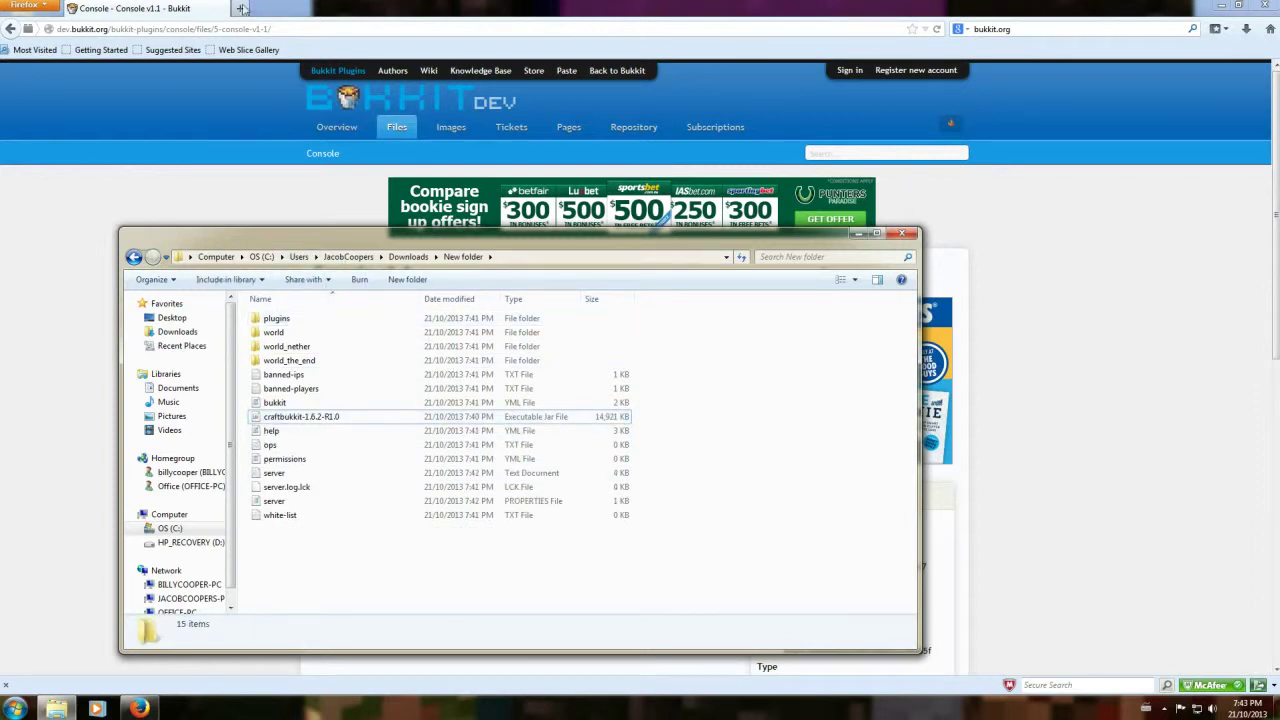
Step: Minimize the browser and run the craftbukkit-1.6.2-R1.0 jar from New folder
key("super+Home")
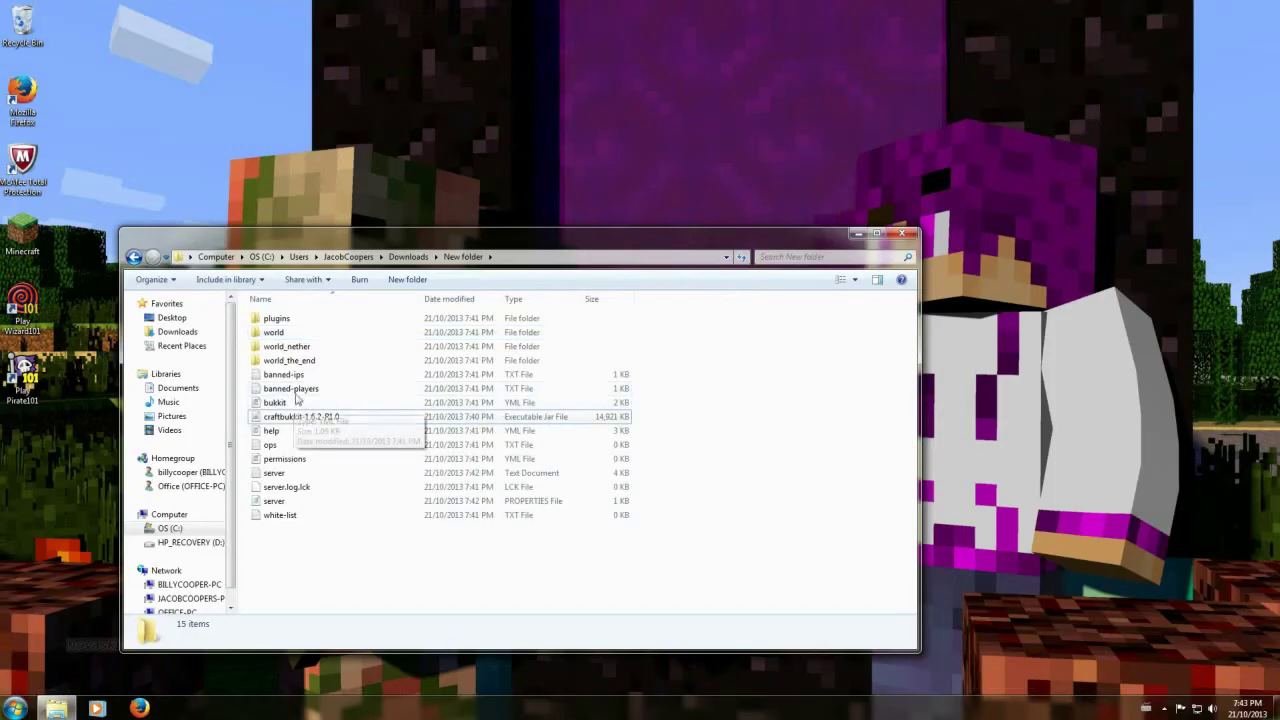
double_click(316, 417)
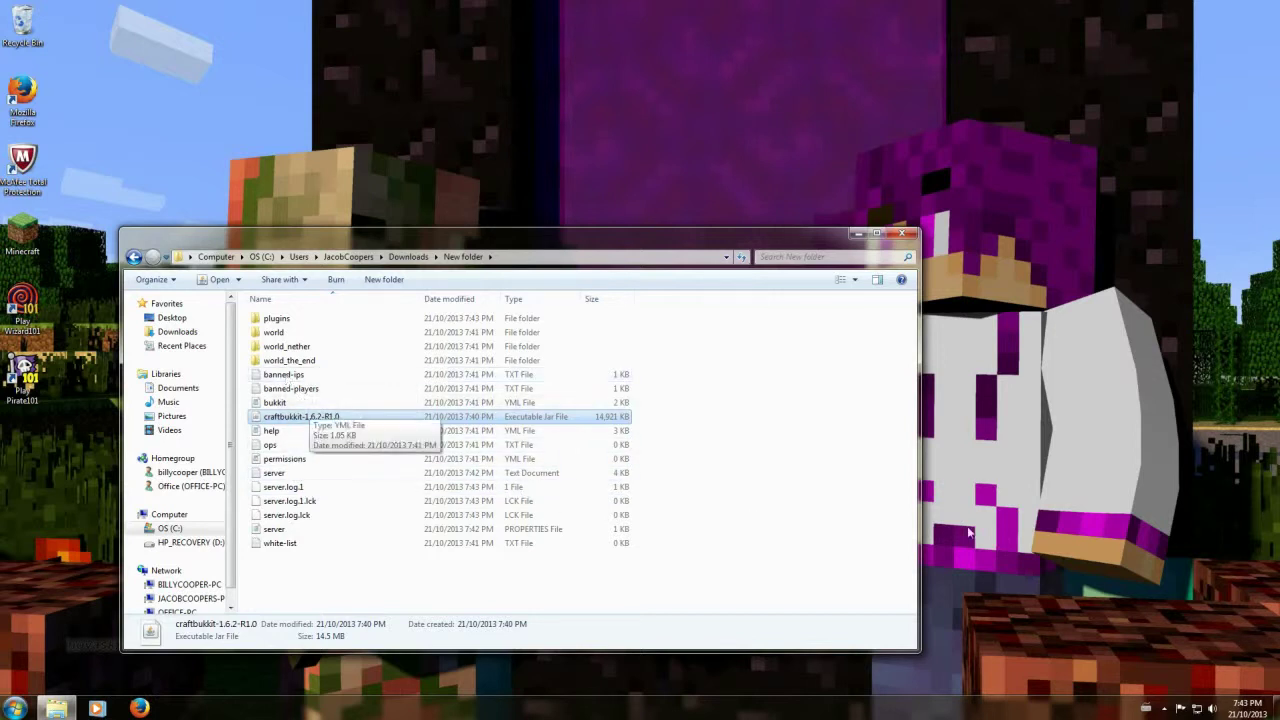
left_click(1165, 708)
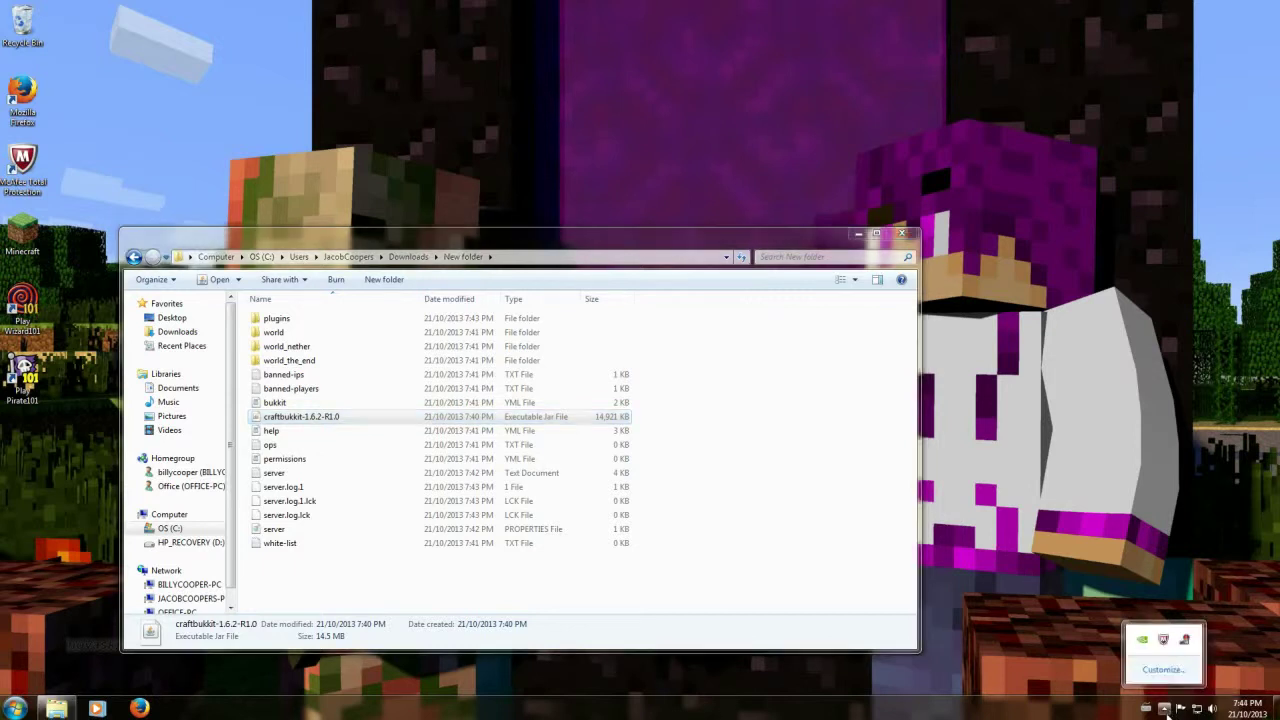
right_click(1187, 641)
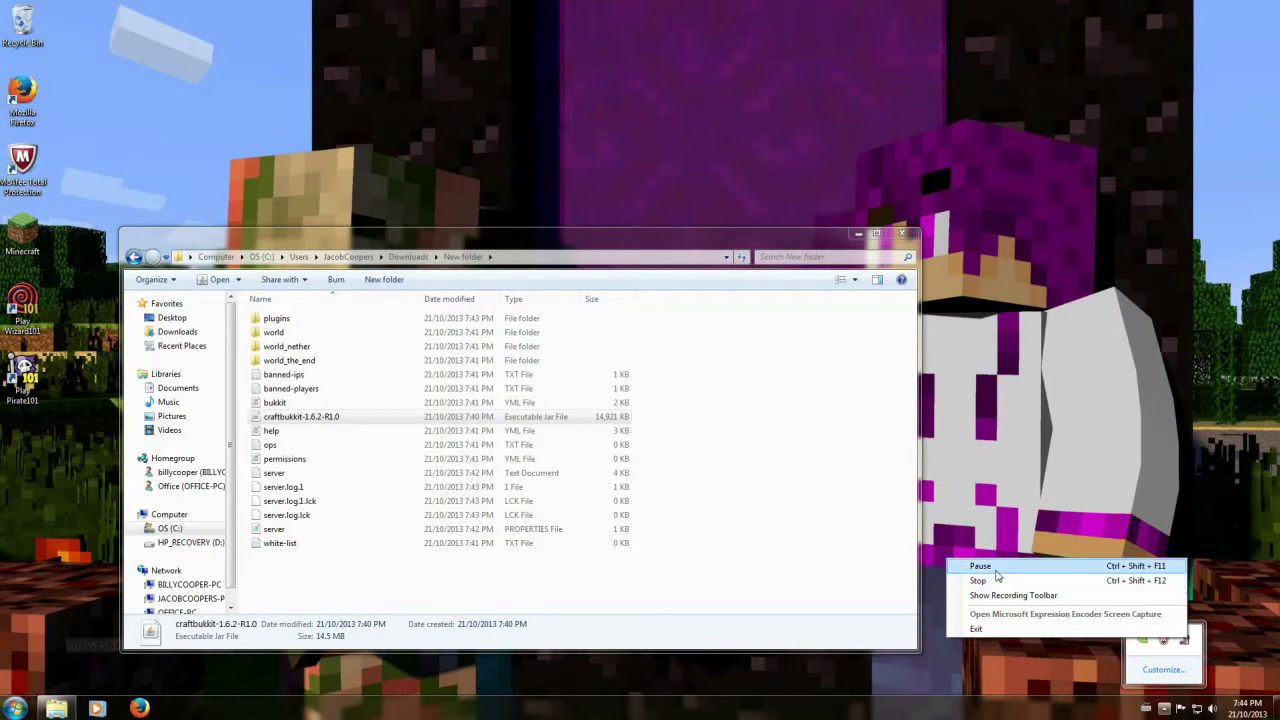
left_click(58, 713)
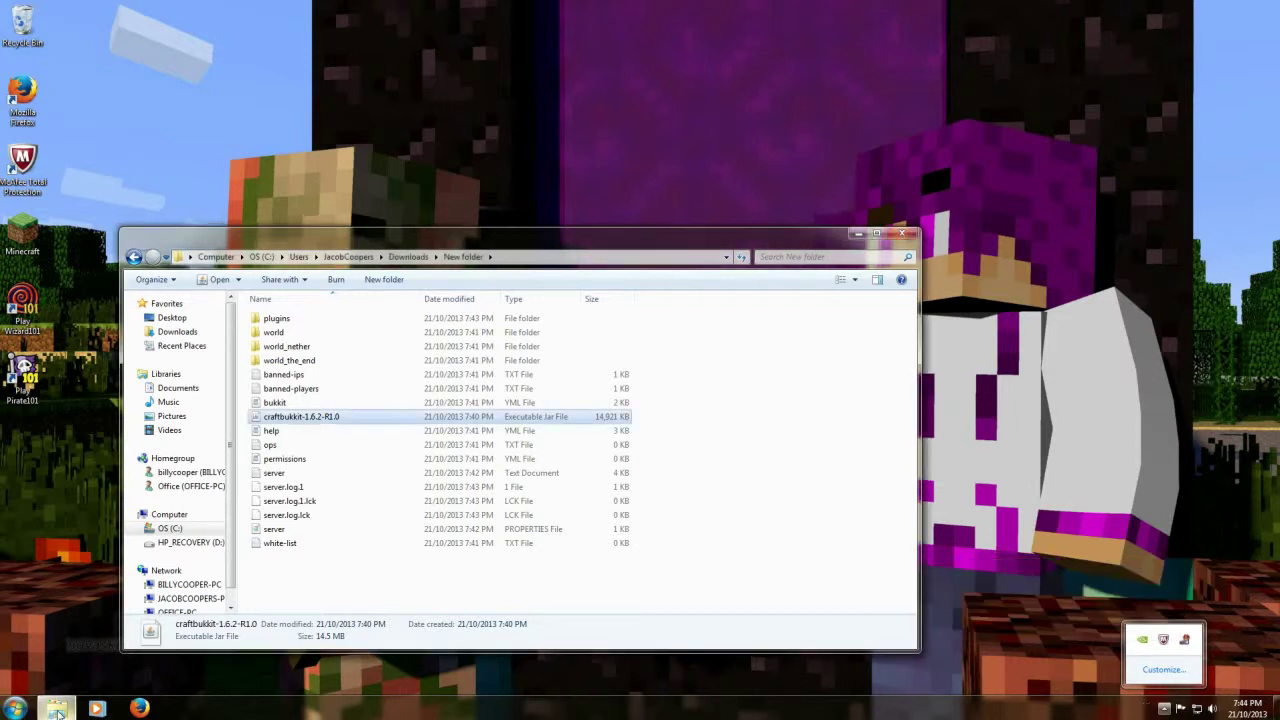
left_click(58, 713)
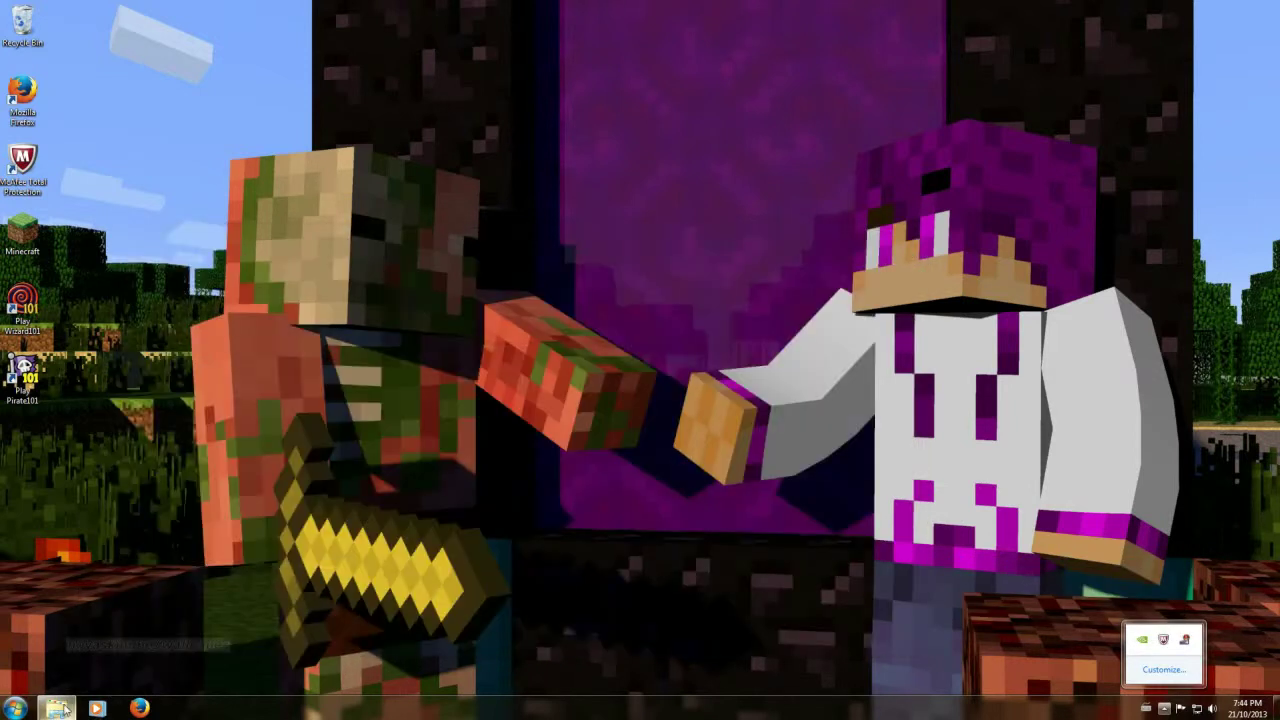
key("alt+Tab")
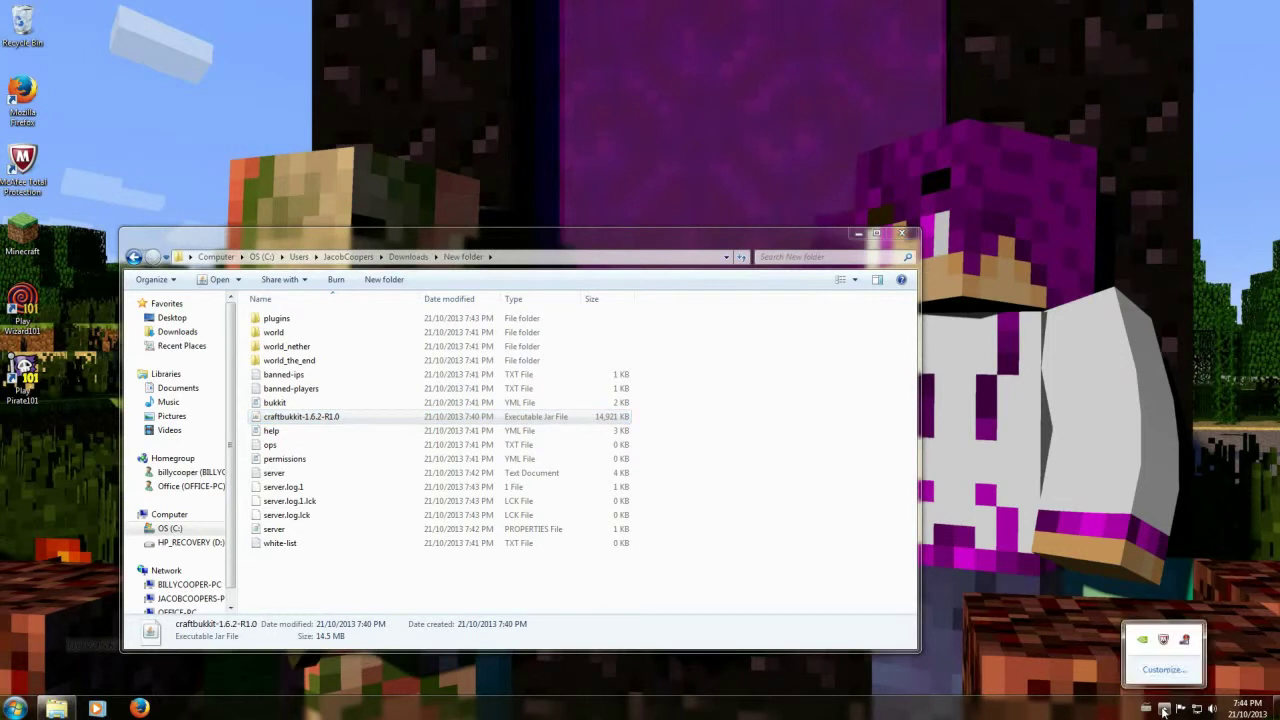
Step: Launch the craftbukkit-1.6.2-R1.0 jar a second time and look into the plugins folder
left_click(266, 560)
left_click(296, 420)
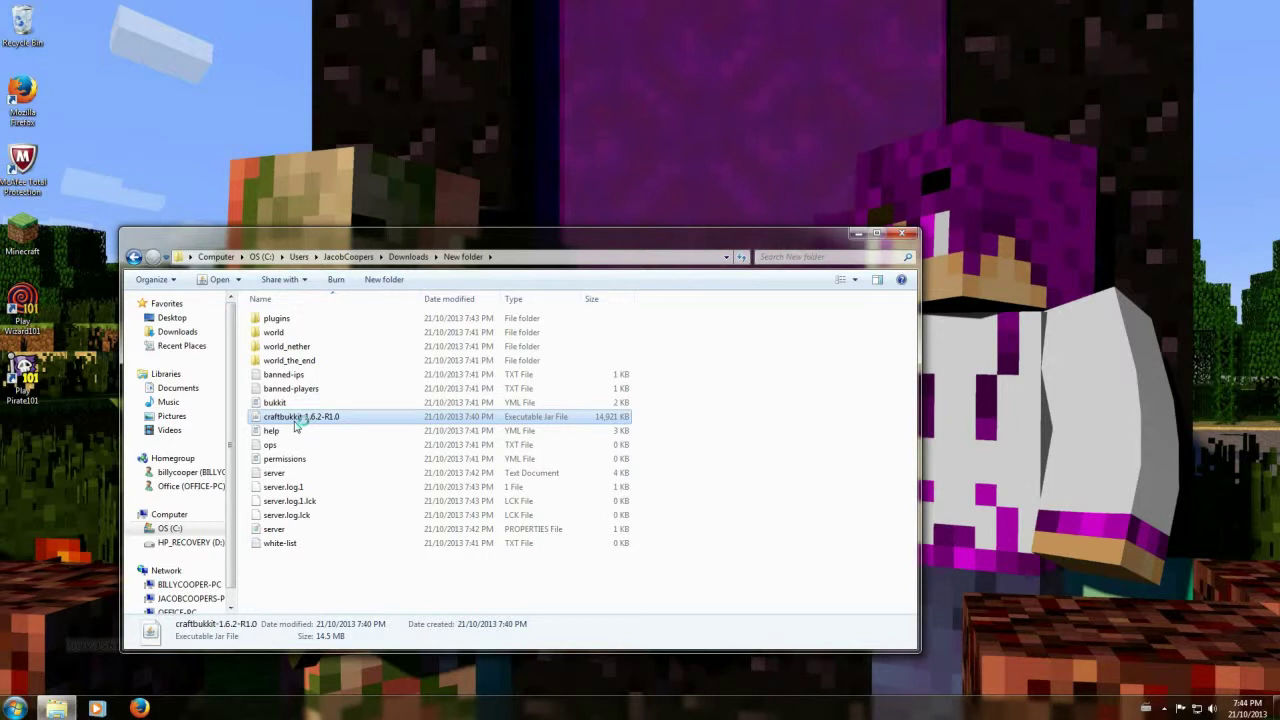
double_click(303, 323)
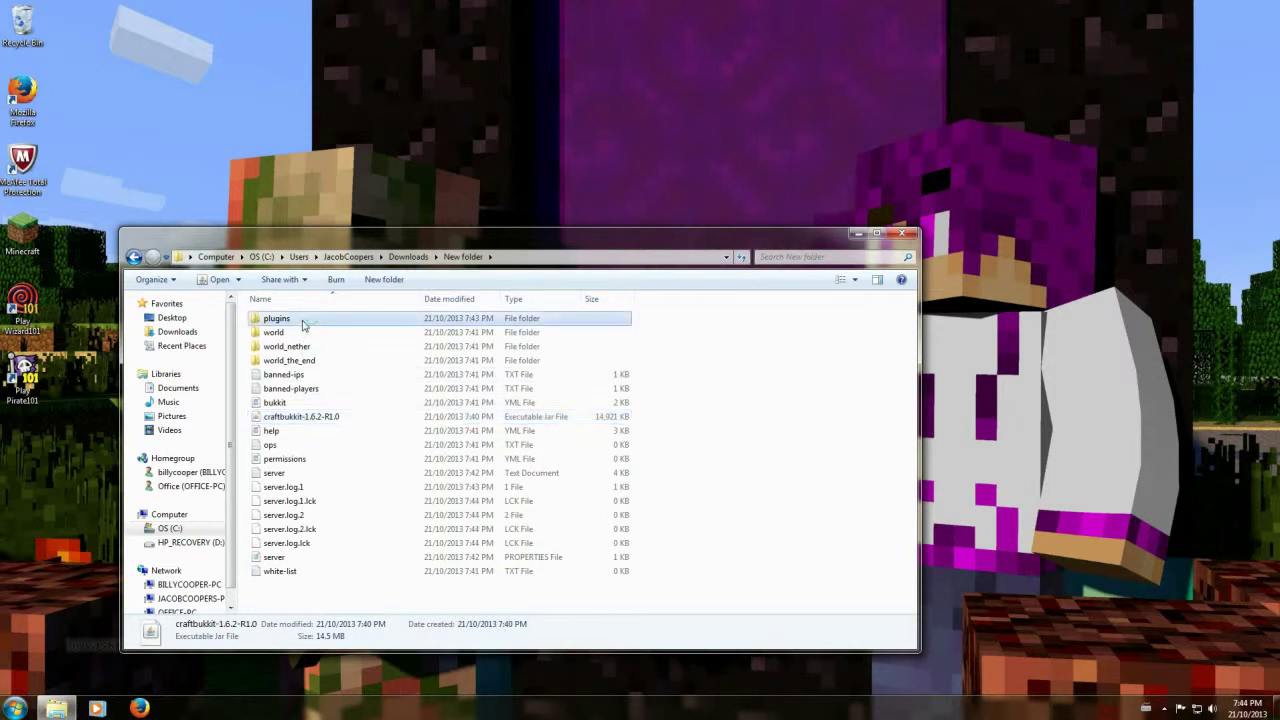
left_click(136, 258)
left_click(1181, 708)
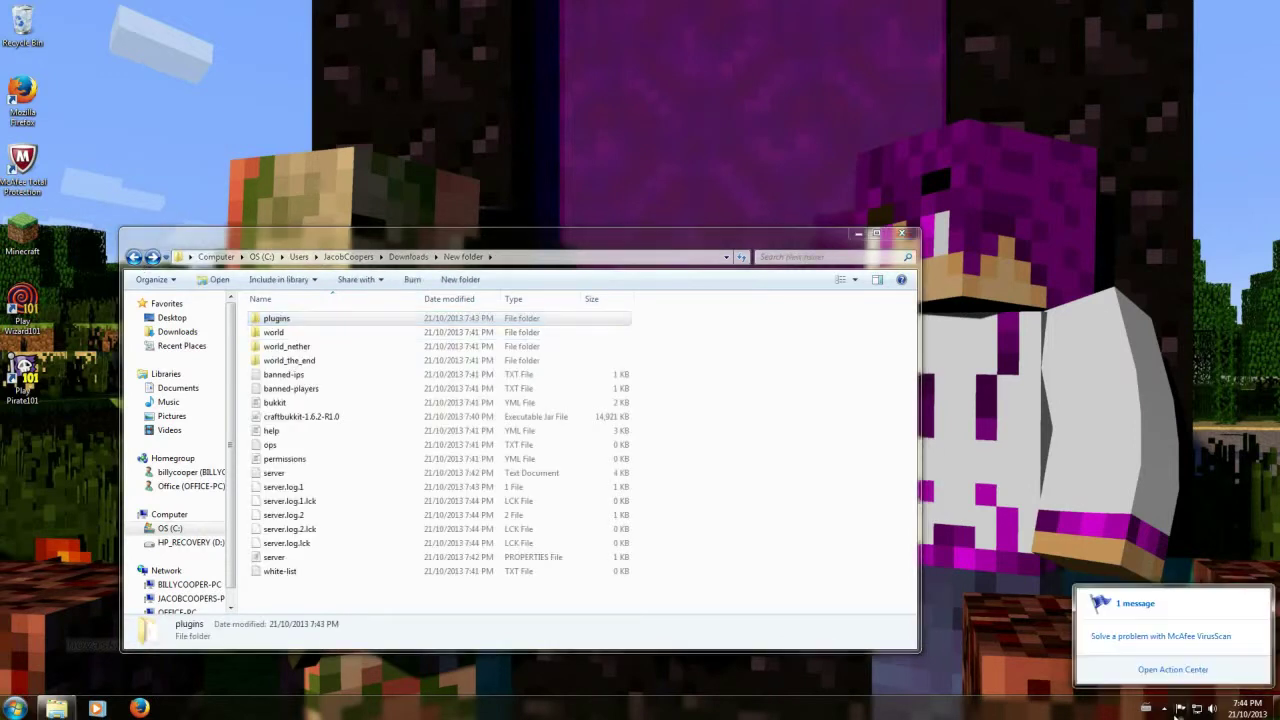
left_click(1164, 708)
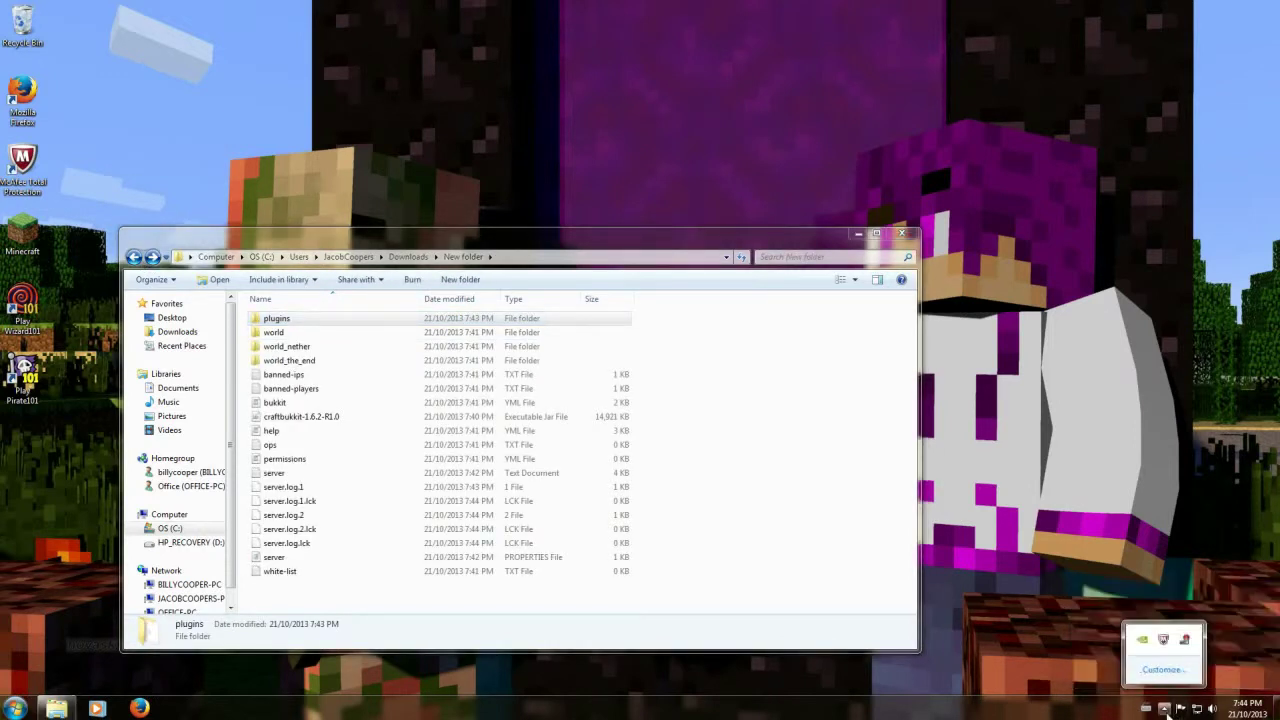
left_click(998, 626)
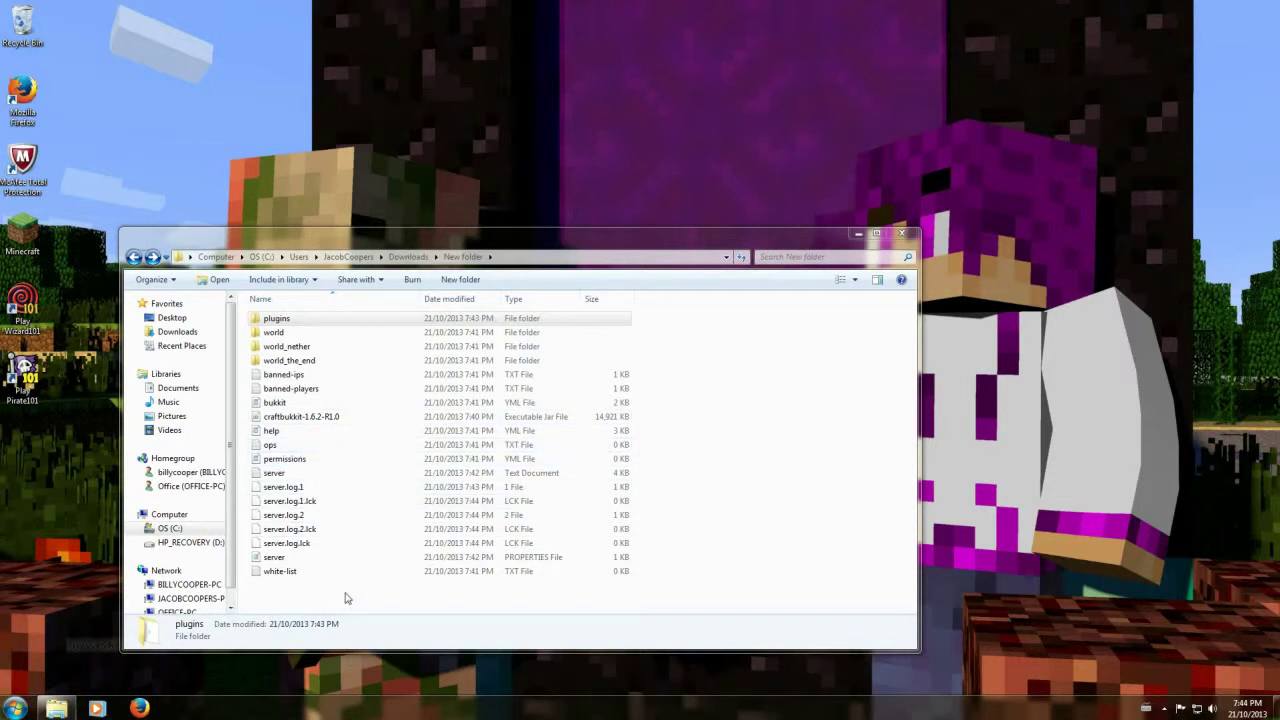
Step: Open the server properties file in Notepad, enter 52335, then save and close the file
left_click(317, 560)
double_click(551, 557)
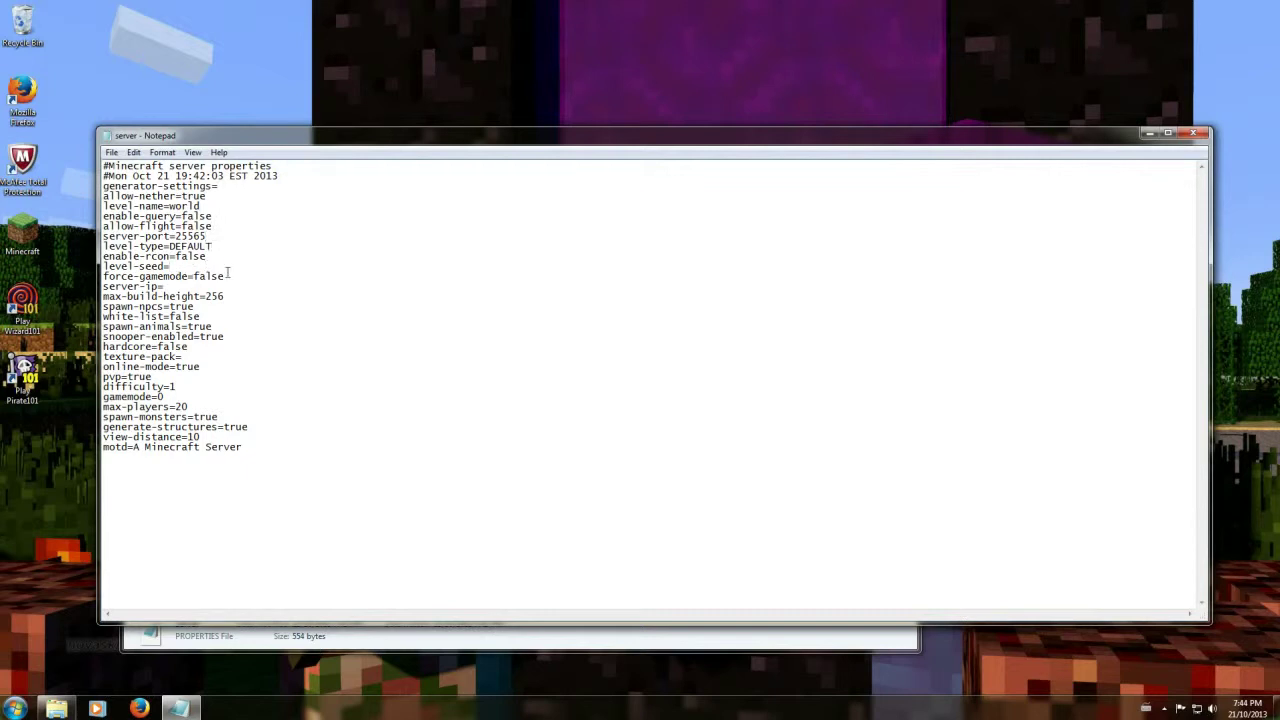
type("52335")
left_click(112, 152)
left_click(140, 192)
left_click(1193, 133)
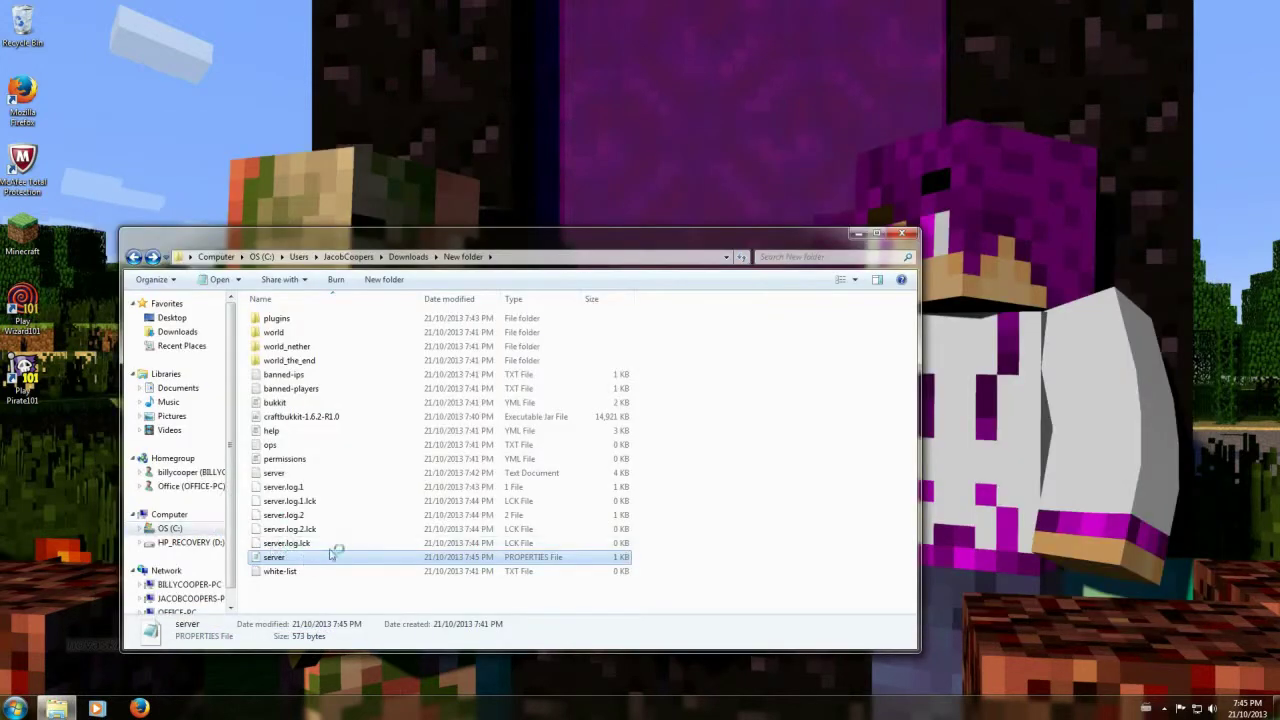
left_click(743, 357)
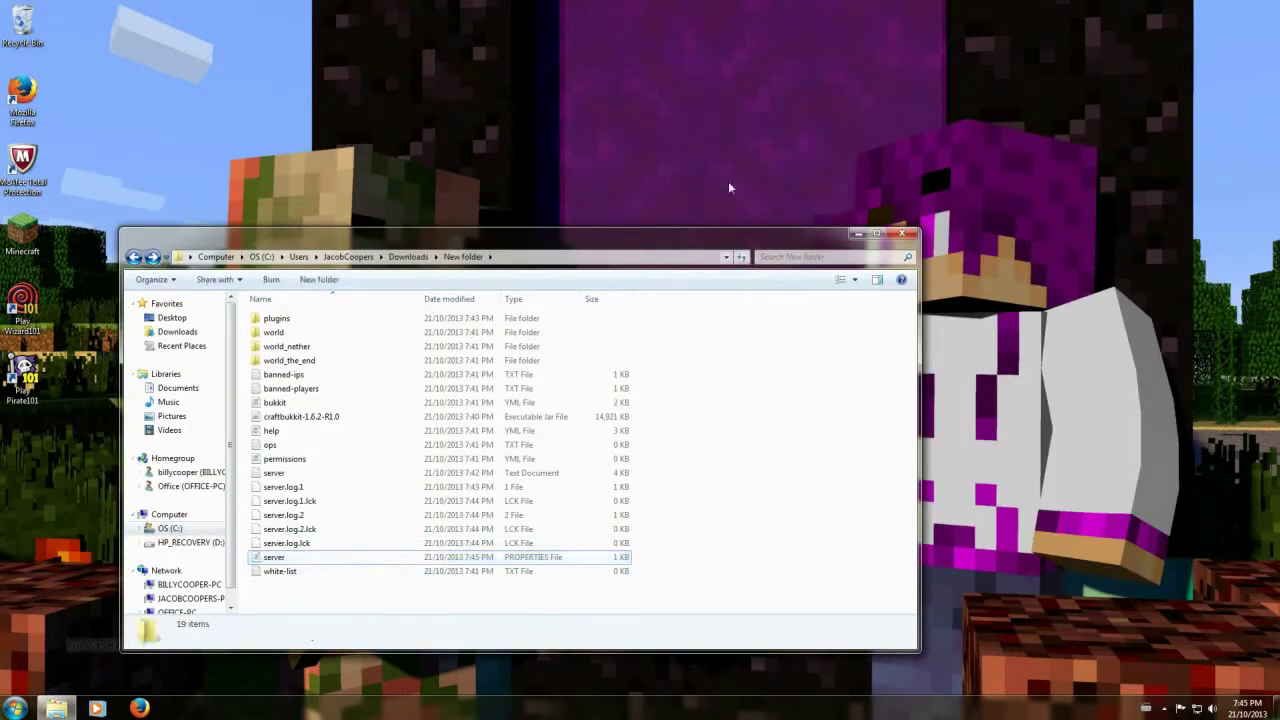
Step: Start the craftbukkit-1.6.2-R1.0 jar again using the edited server properties
left_click(1165, 709)
left_click(1165, 709)
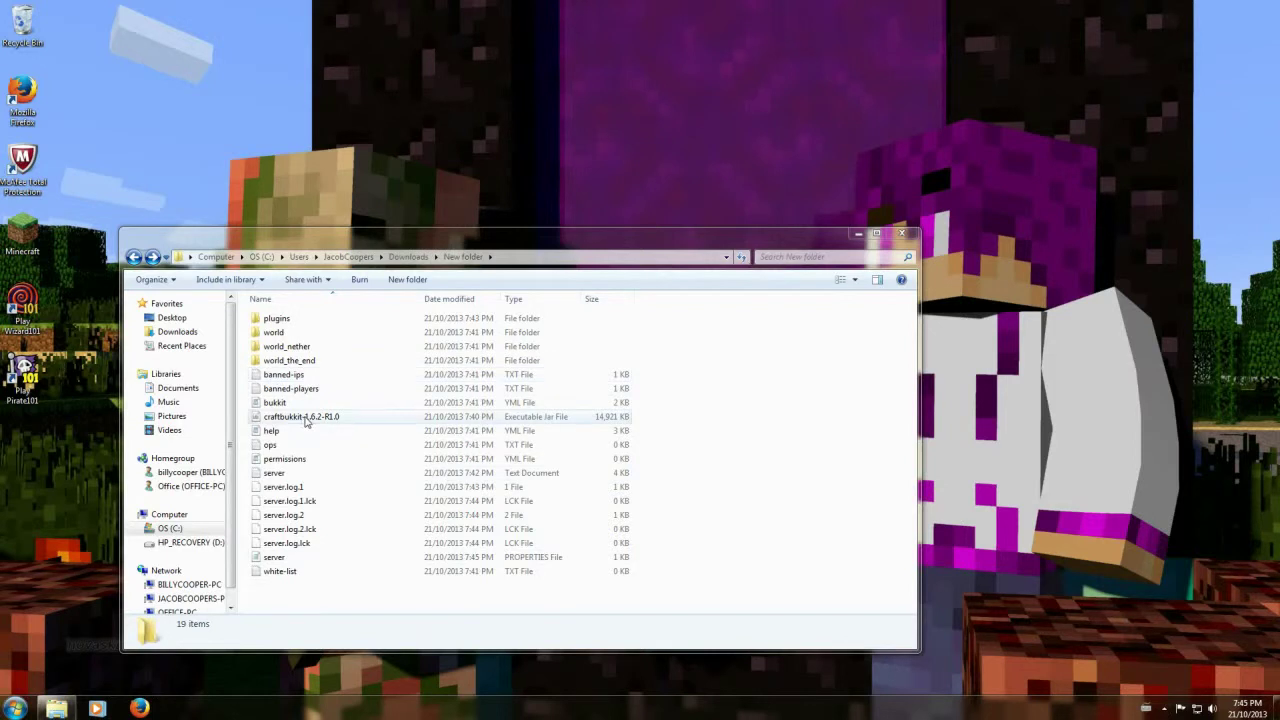
double_click(306, 418)
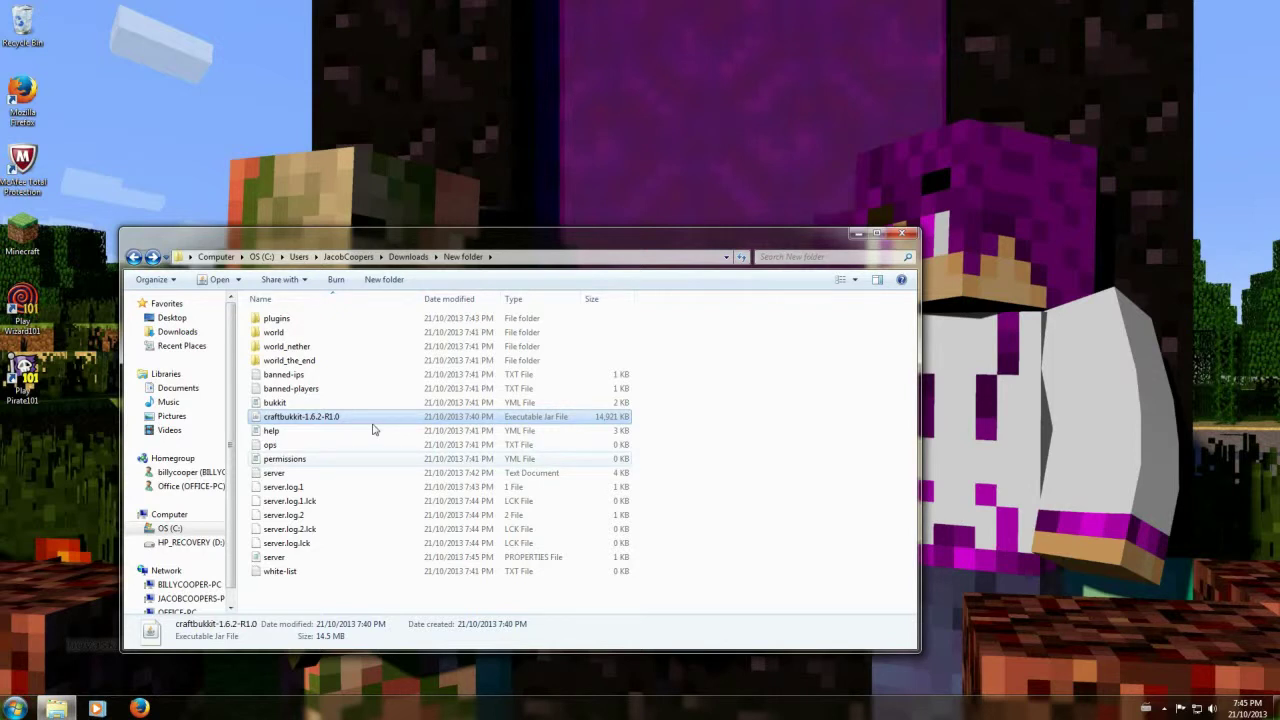
Step: Try to run the console jar directly from the plugins folder, then return to New folder
left_click(288, 320)
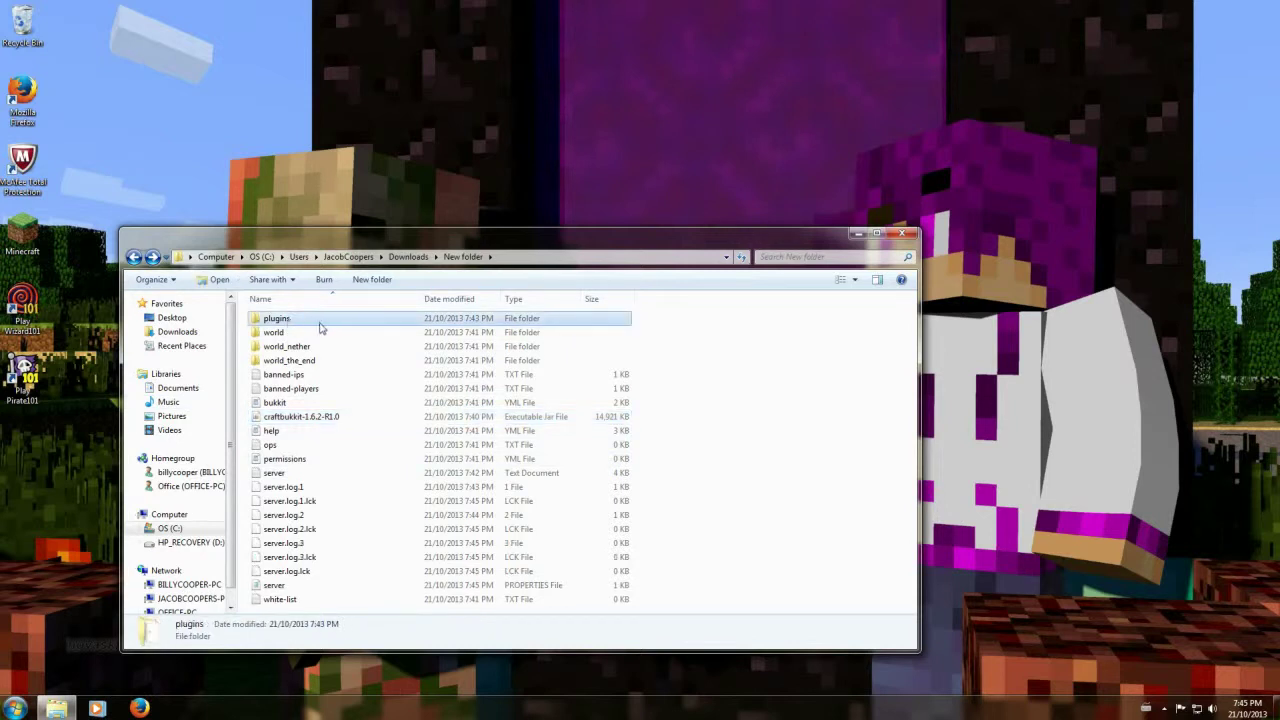
double_click(315, 322)
double_click(293, 320)
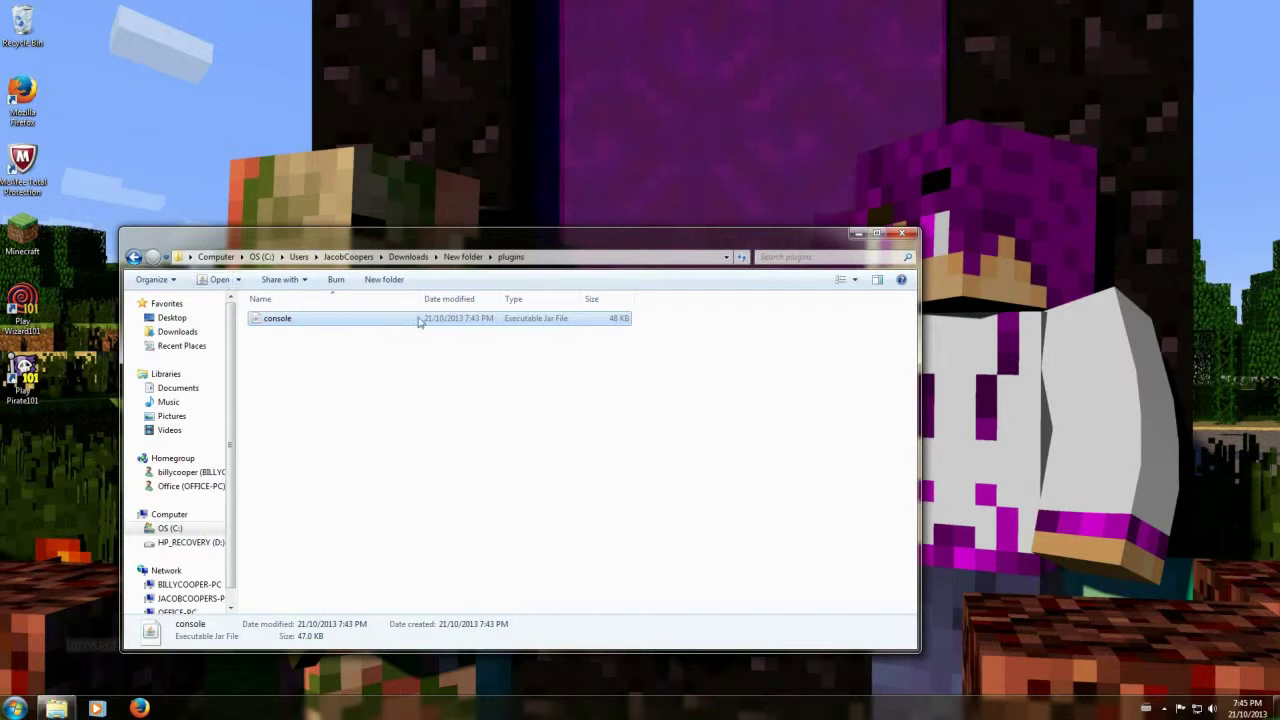
left_click(766, 399)
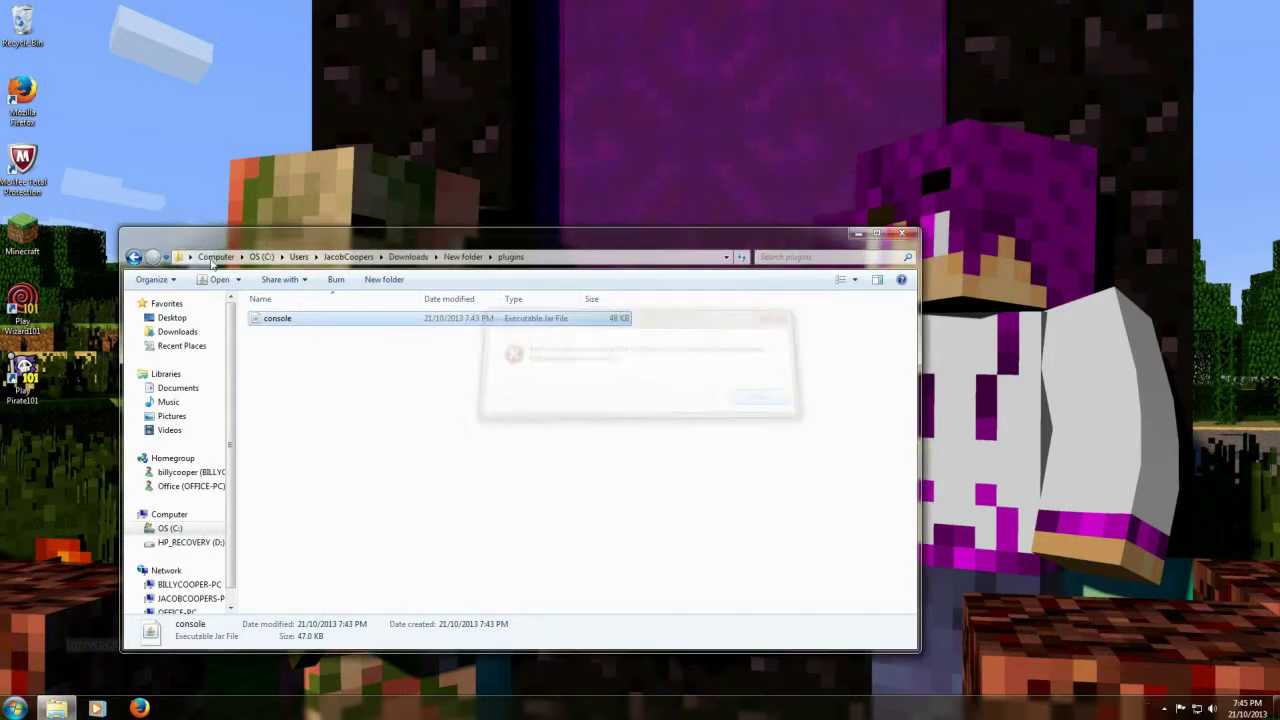
left_click(134, 257)
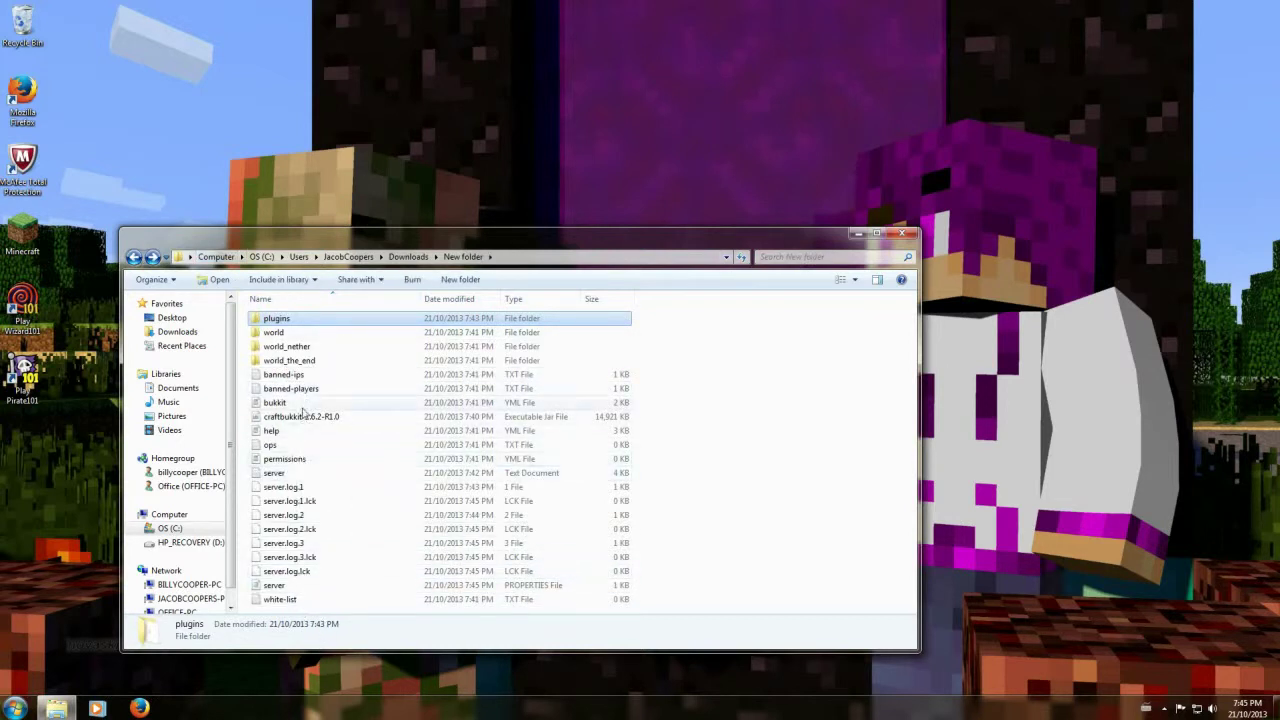
Step: Open Windows Task Manager to examine the list of running processes
left_click(792, 716)
right_click(792, 716)
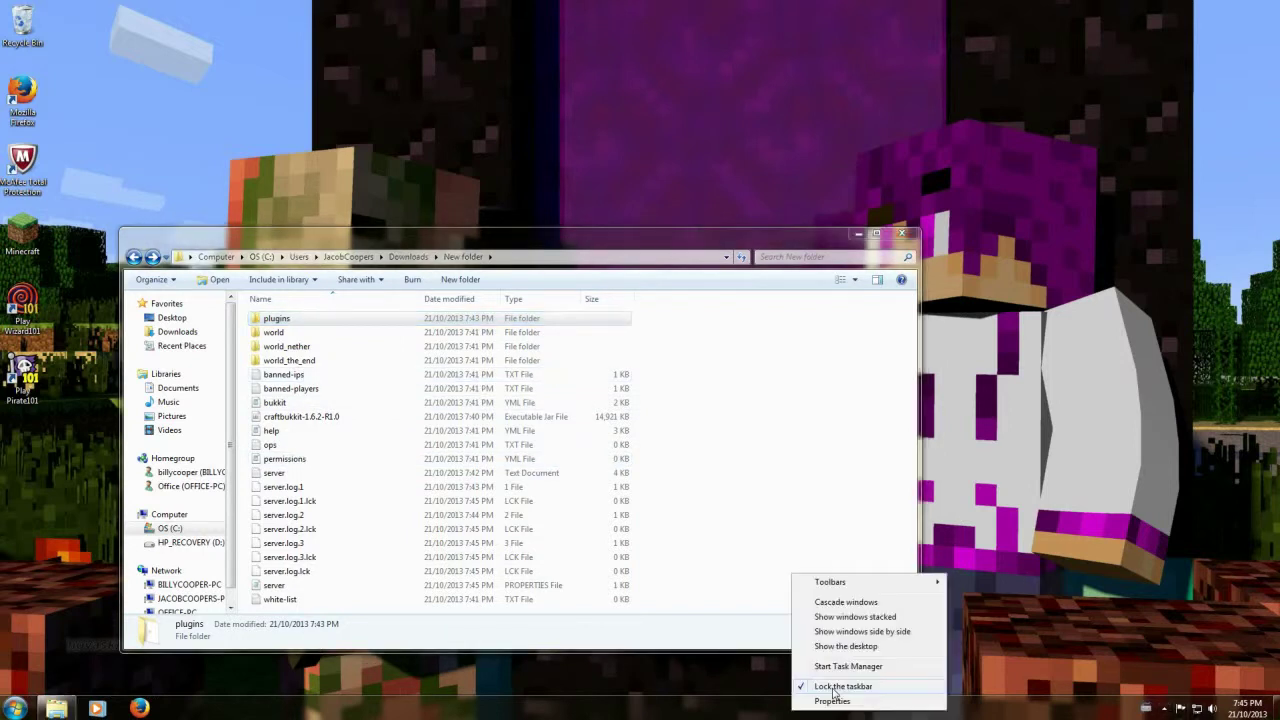
left_click(972, 622)
left_click(1148, 708)
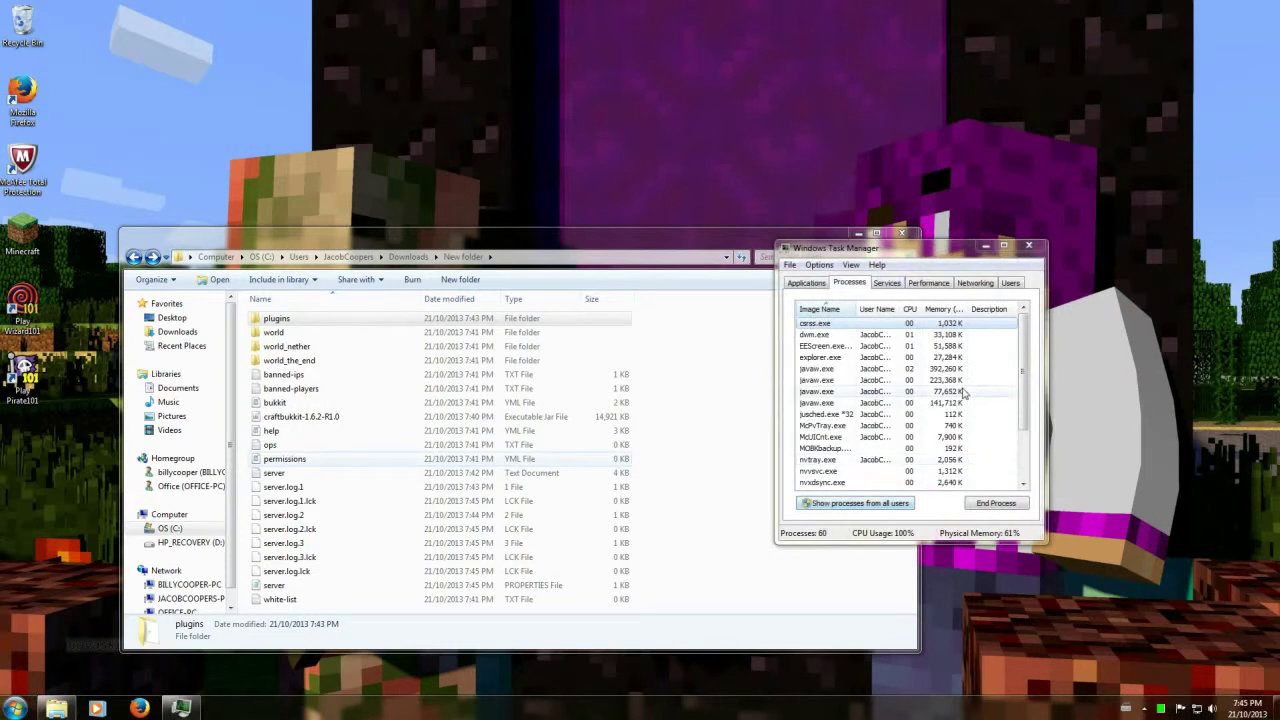
Step: End all running javaw.exe processes in Task Manager
left_click(840, 369)
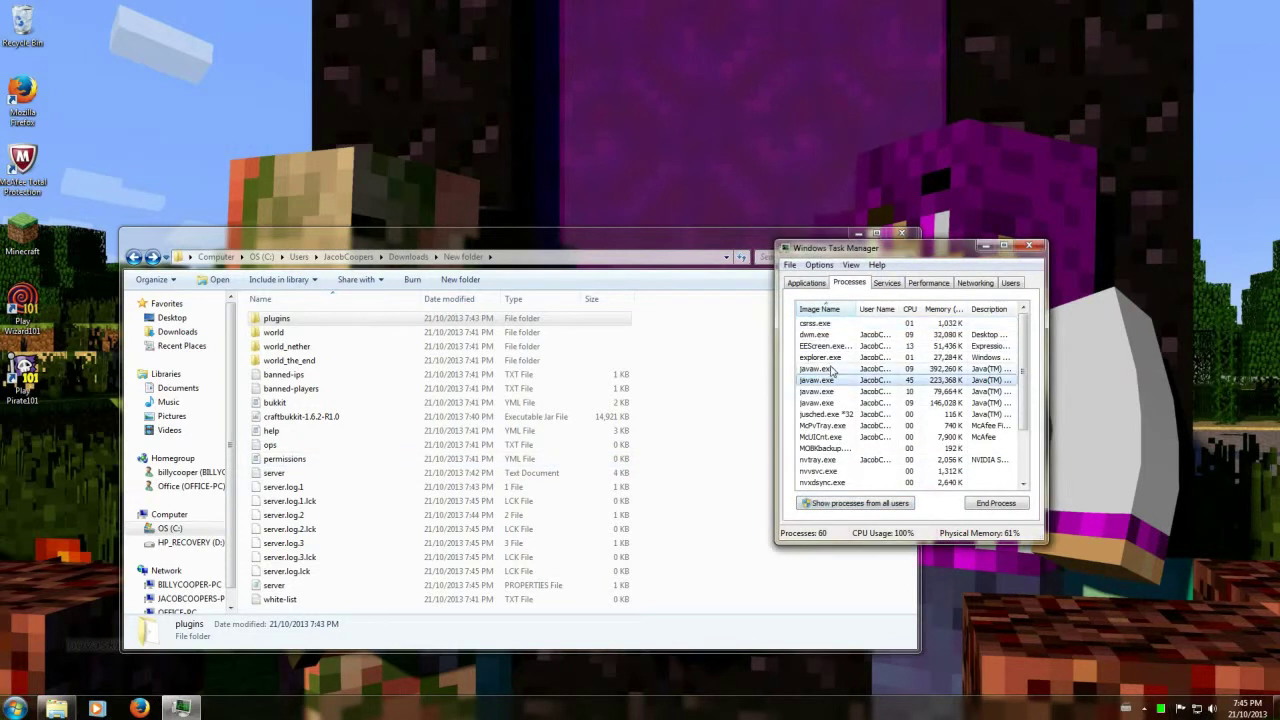
left_click(969, 503)
left_click(737, 374)
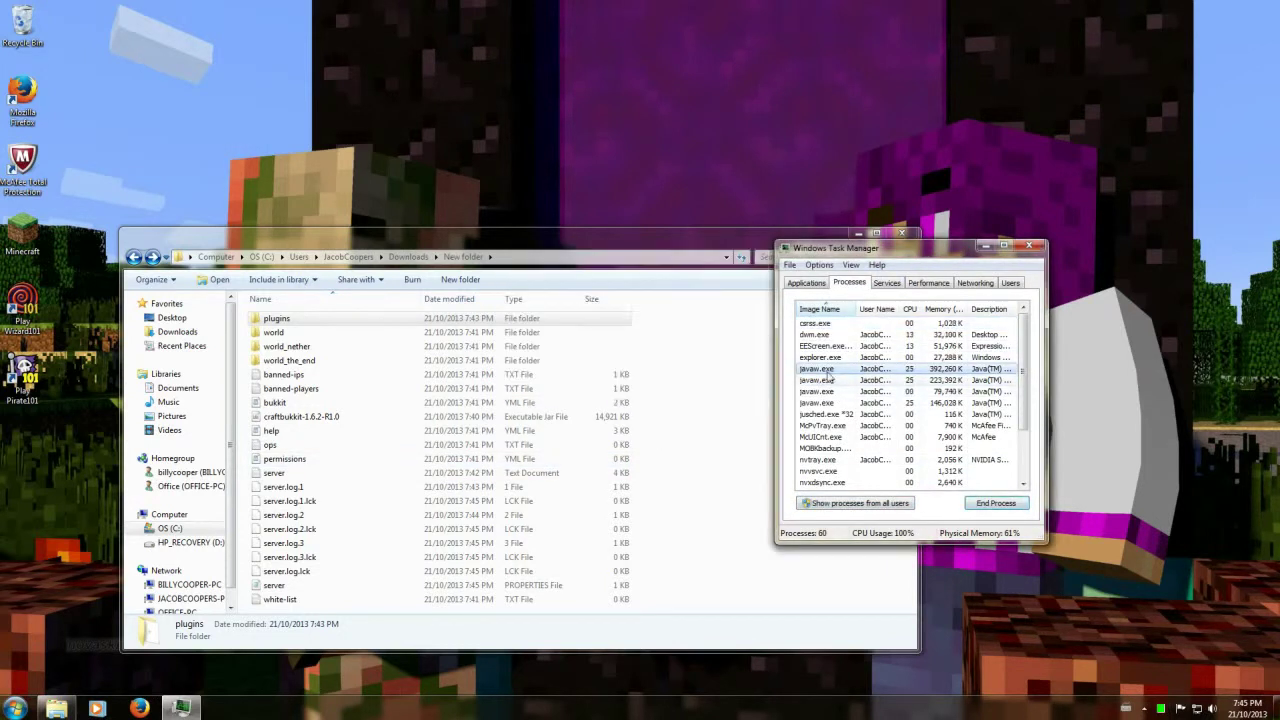
left_click(993, 503)
left_click(720, 372)
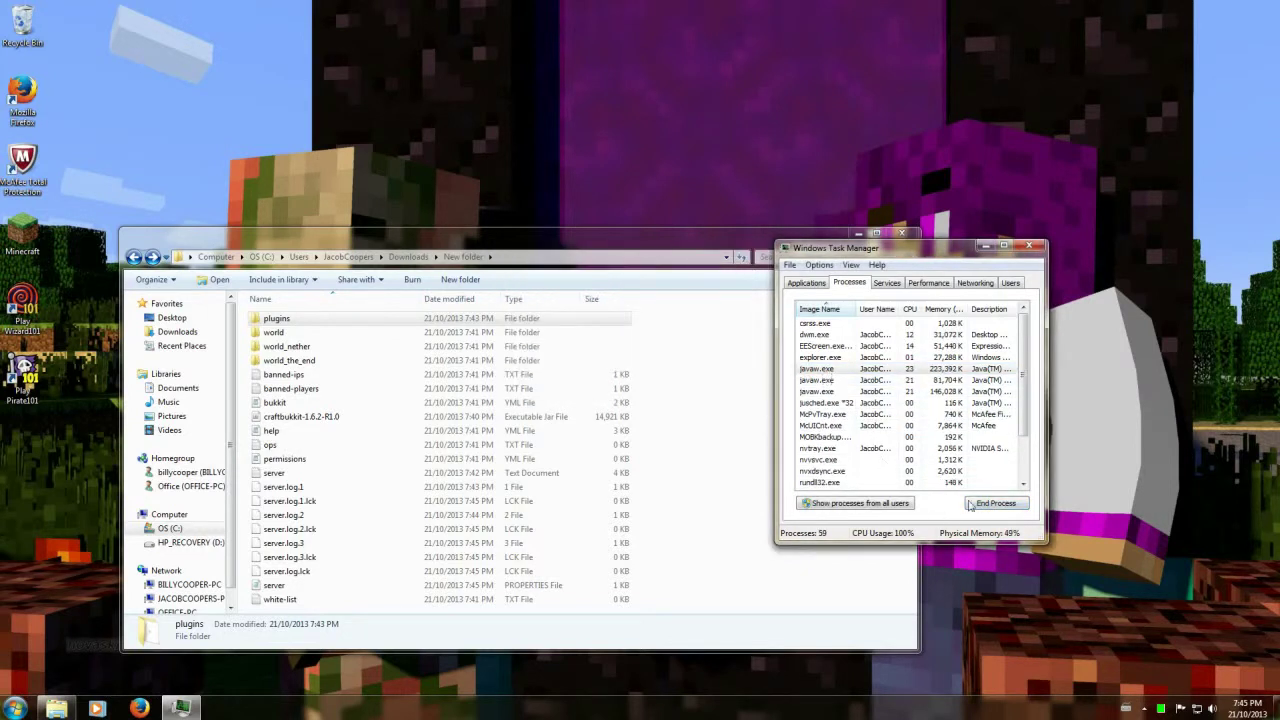
key("Delete")
left_click(676, 372)
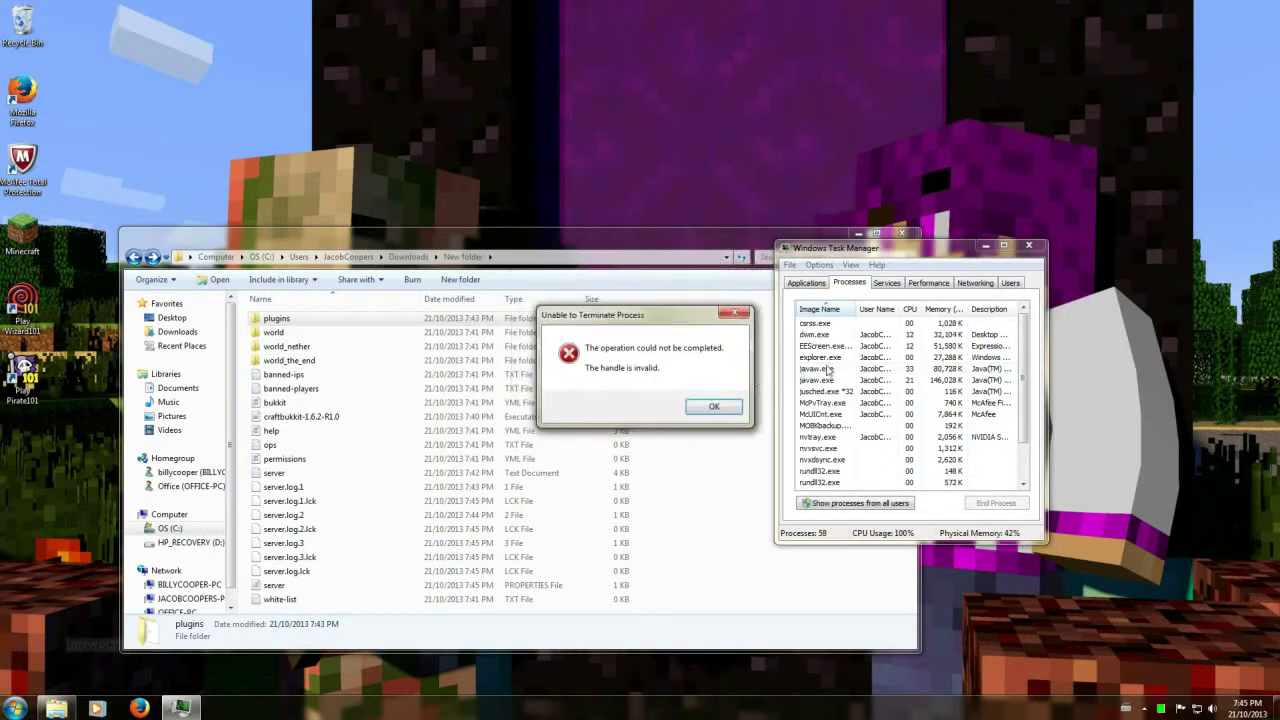
left_click(713, 407)
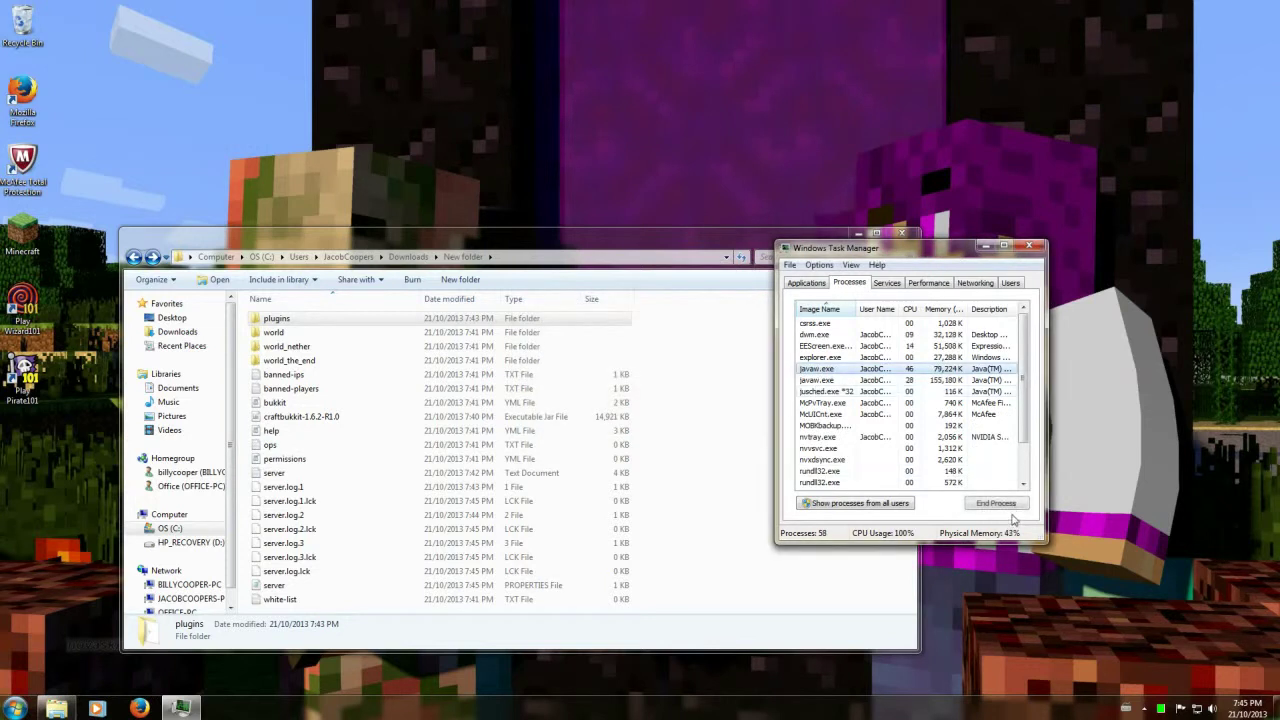
left_click(996, 504)
left_click(662, 372)
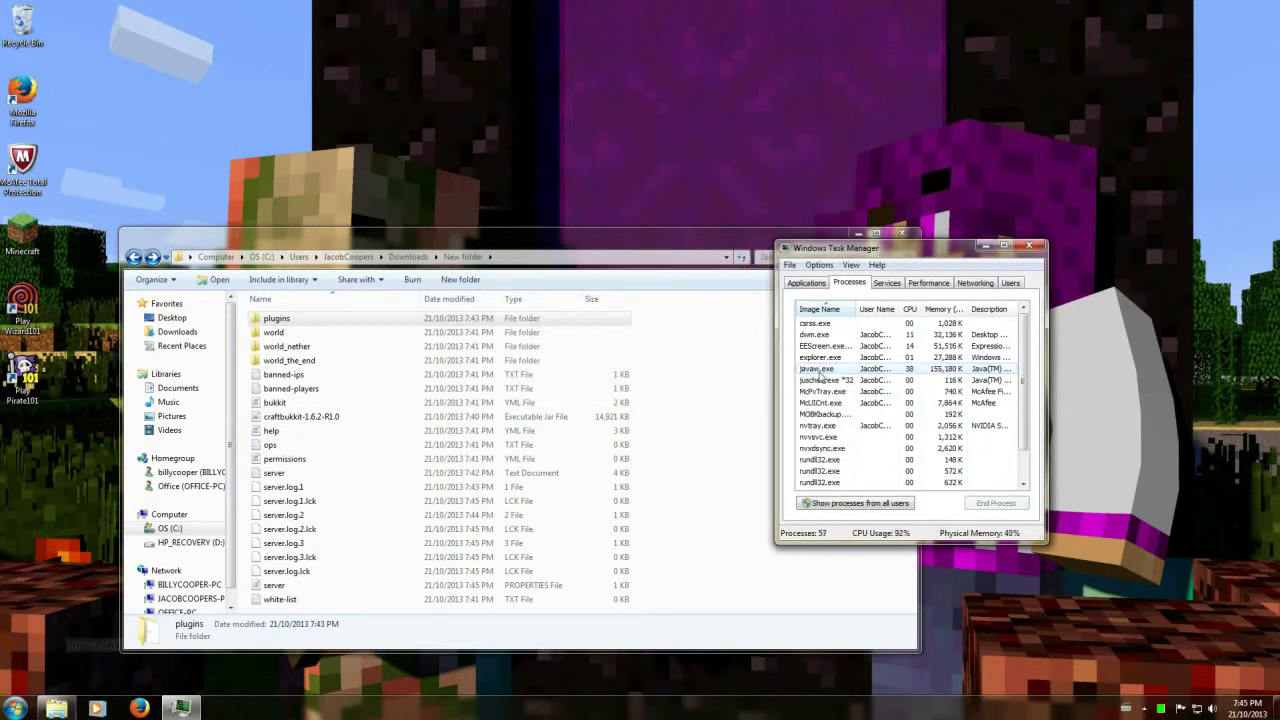
left_click(996, 503)
left_click(665, 373)
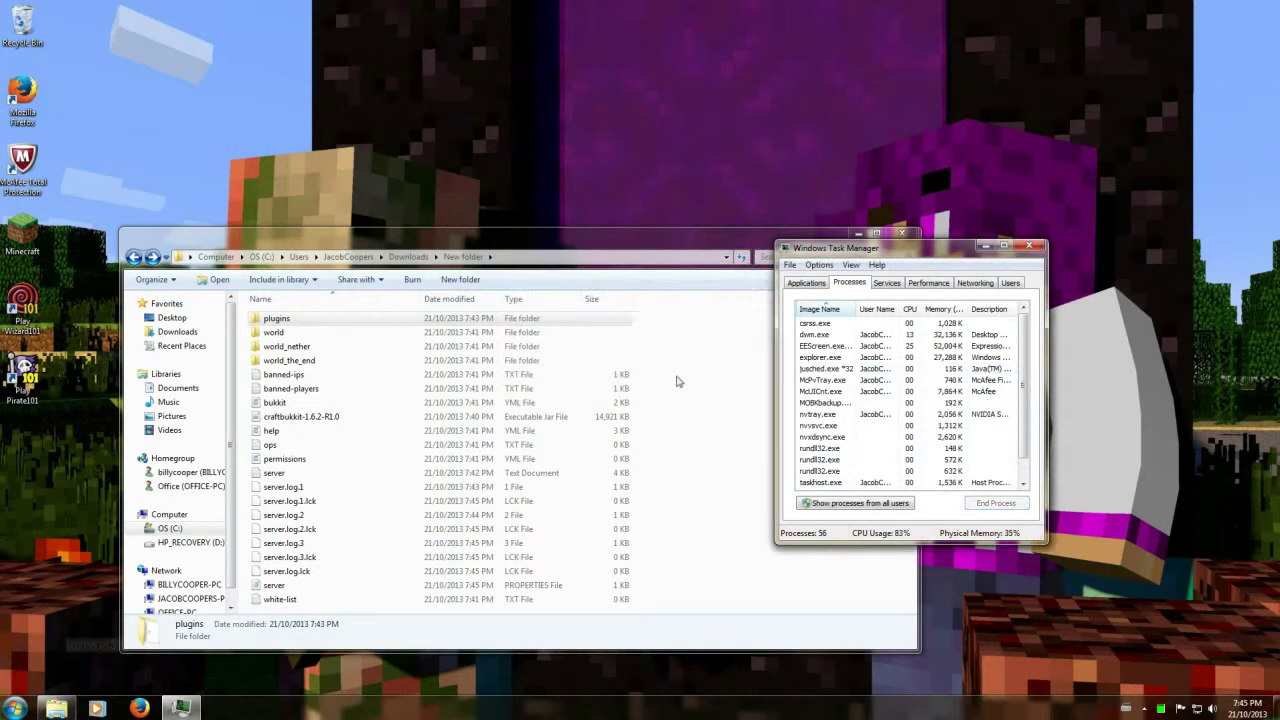
Step: Run the craftbukkit-1.6.2-R1.0 jar again, check the hidden notification area icons and close Task Manager
left_click(744, 449)
double_click(318, 417)
left_click(686, 419)
left_click(980, 430)
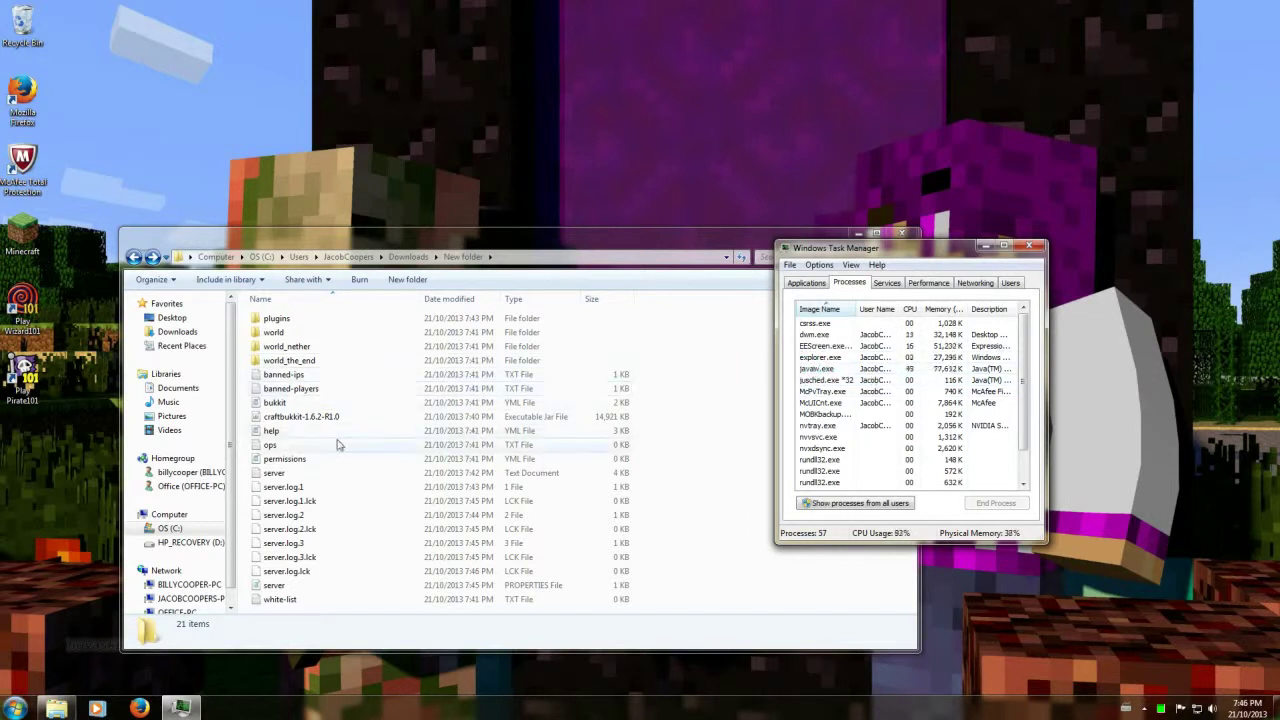
left_click(1161, 714)
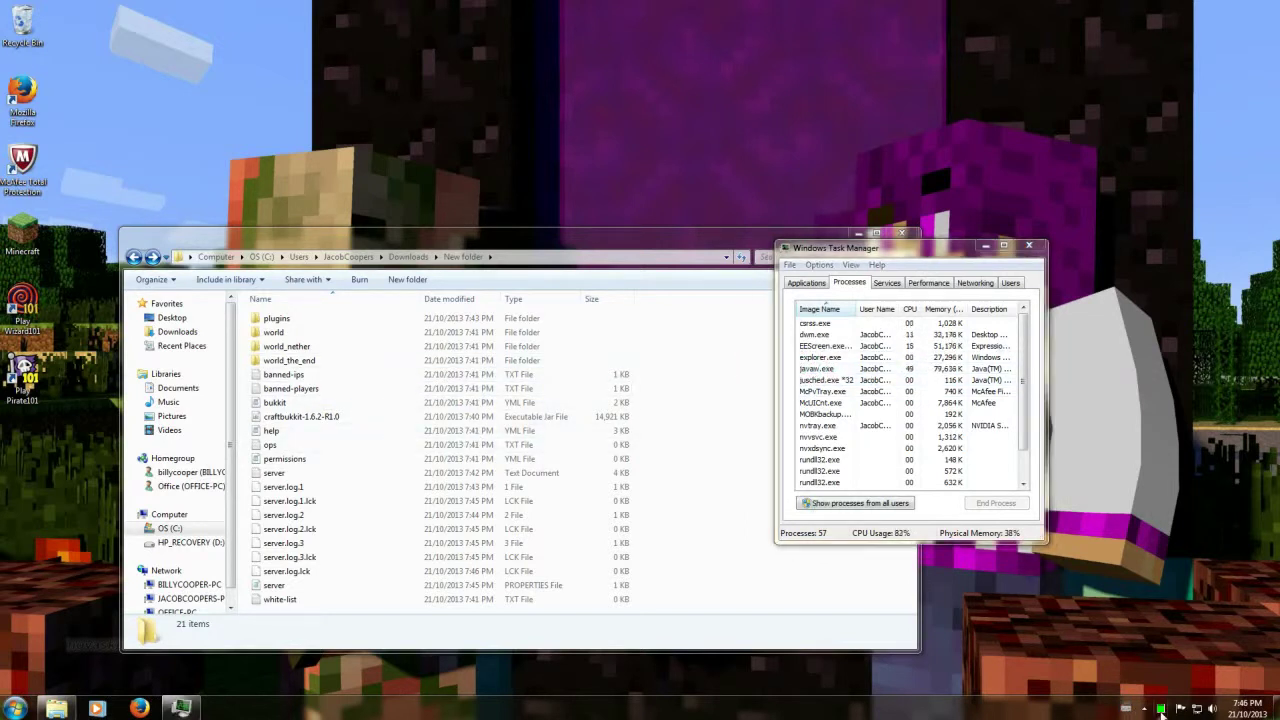
left_click(1145, 709)
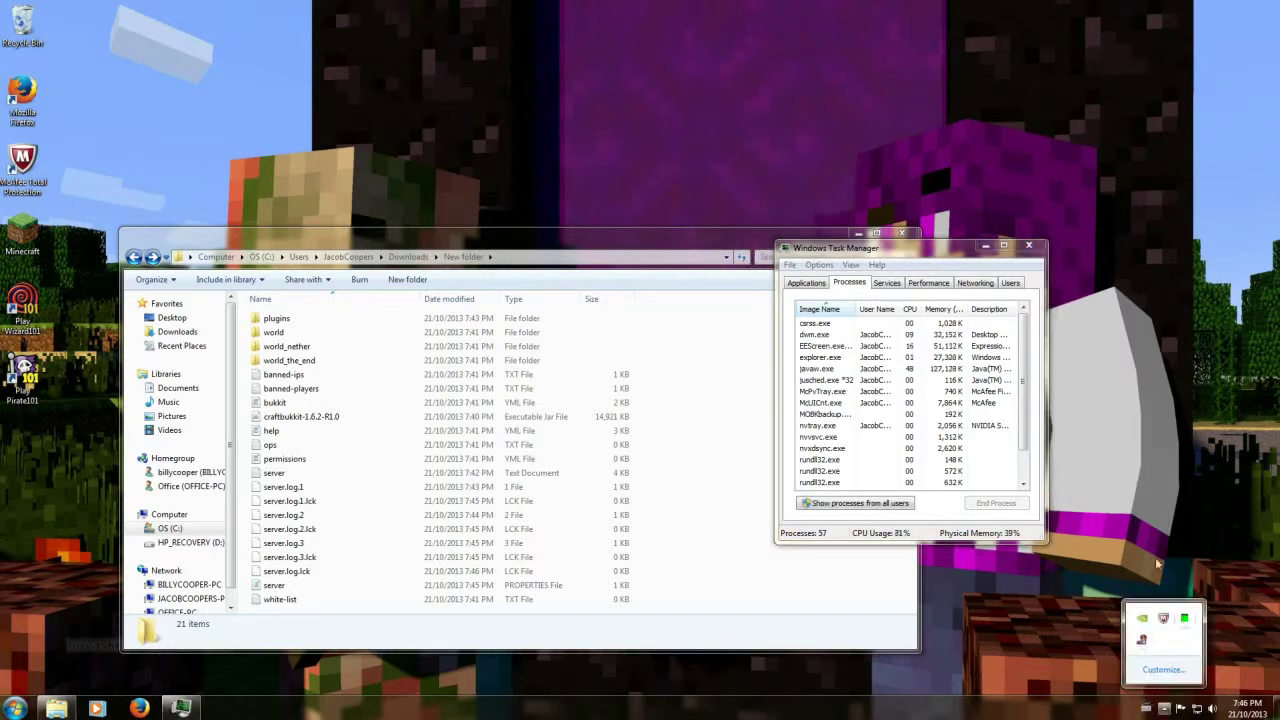
left_click(1028, 245)
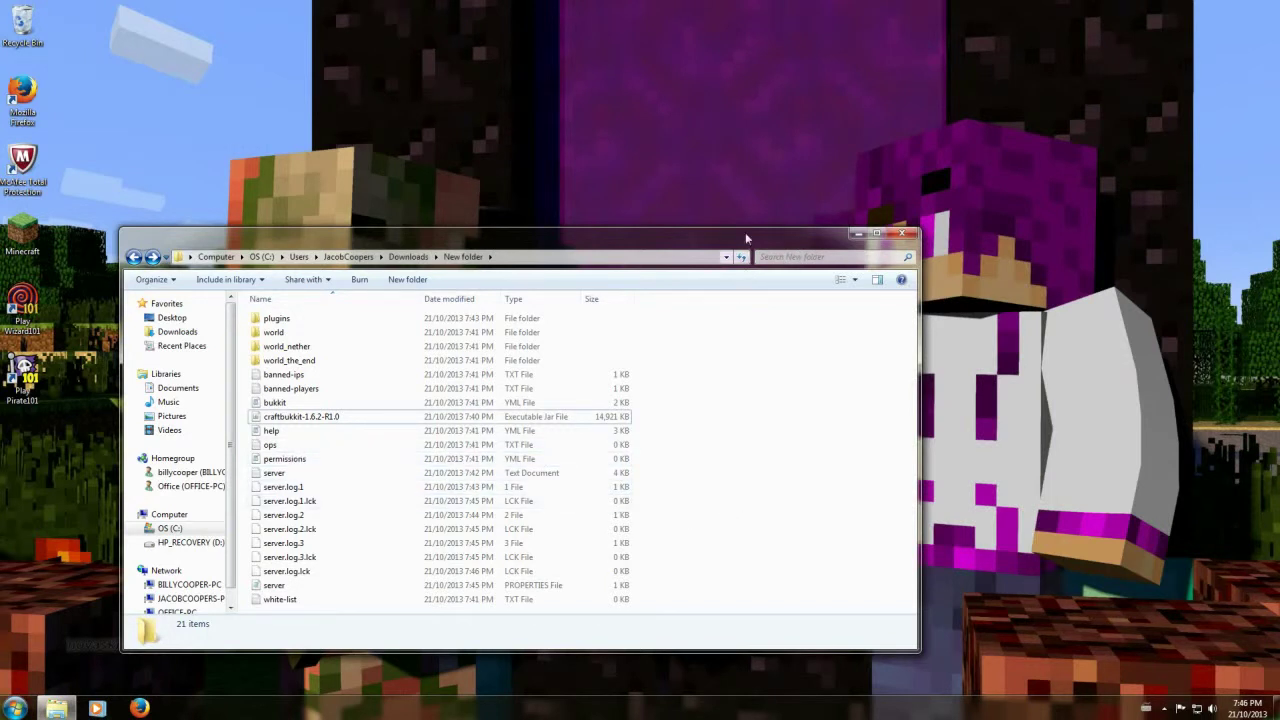
Step: Check the contents of the plugins folder, then return to New folder
left_click_drag(745, 232, 748, 177)
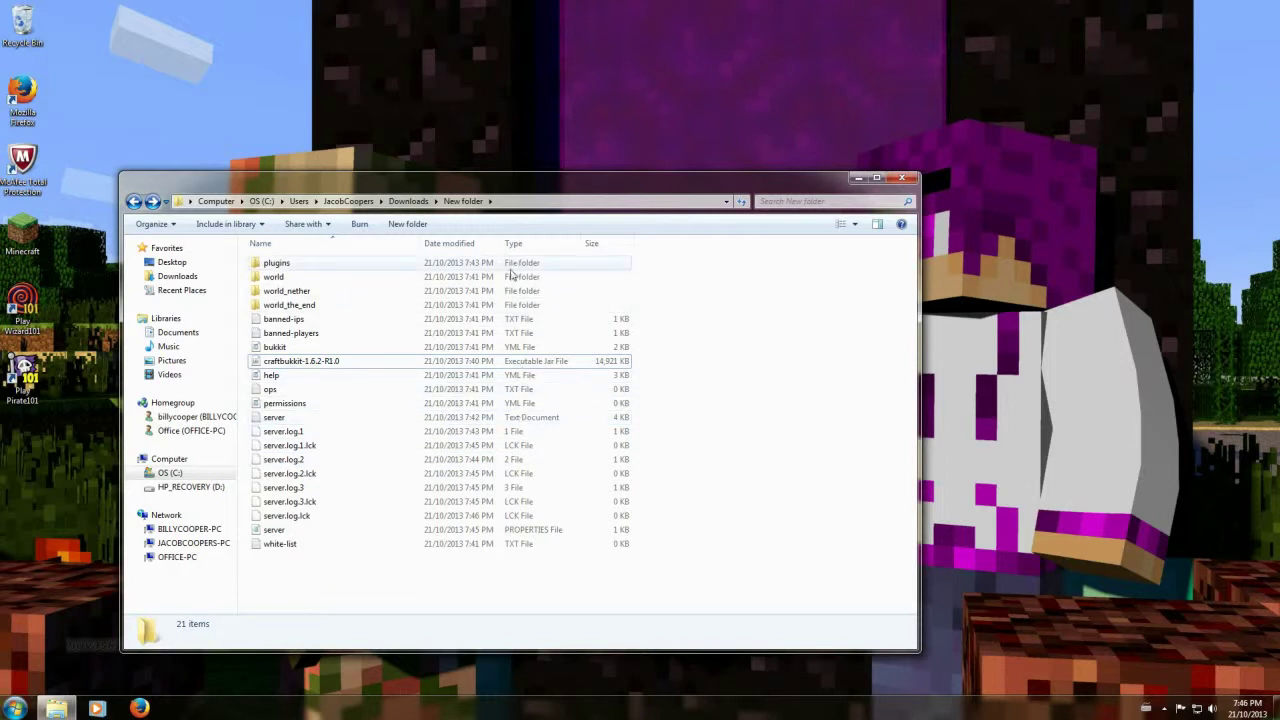
double_click(320, 264)
left_click(136, 201)
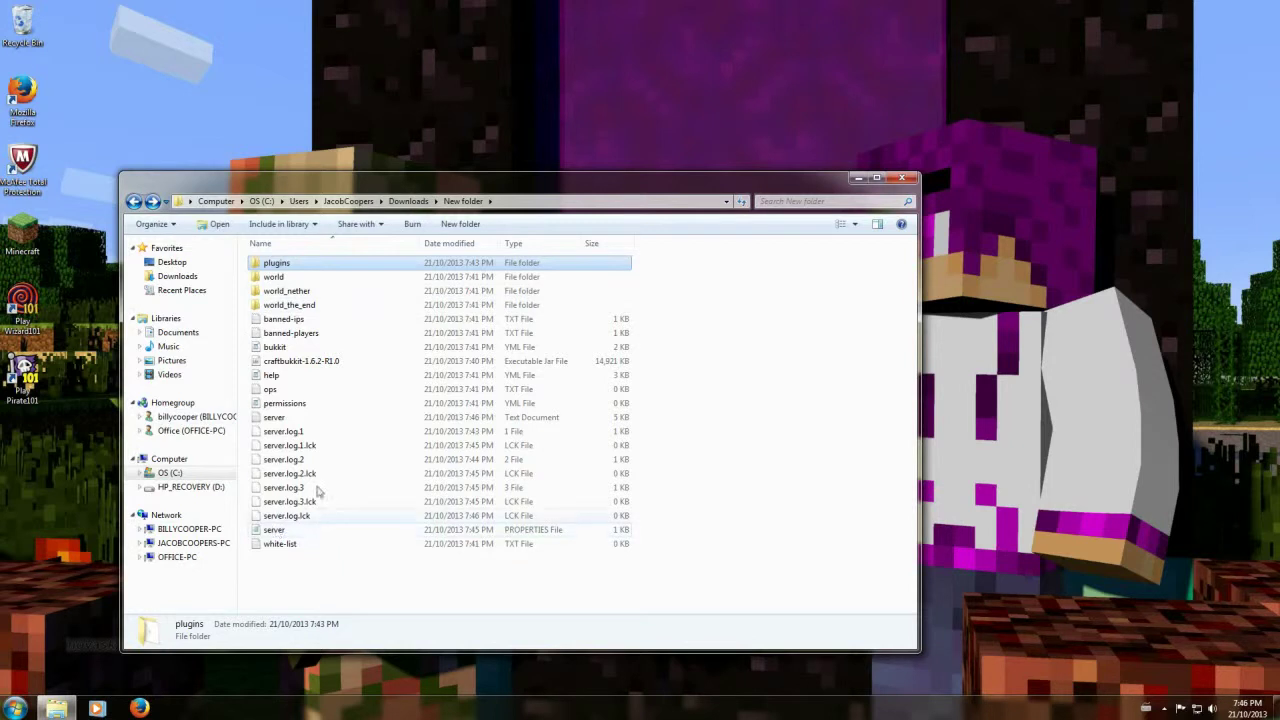
Step: Reopen Task Manager, end the javaw.exe process and close Task Manager
right_click(886, 708)
left_click(960, 677)
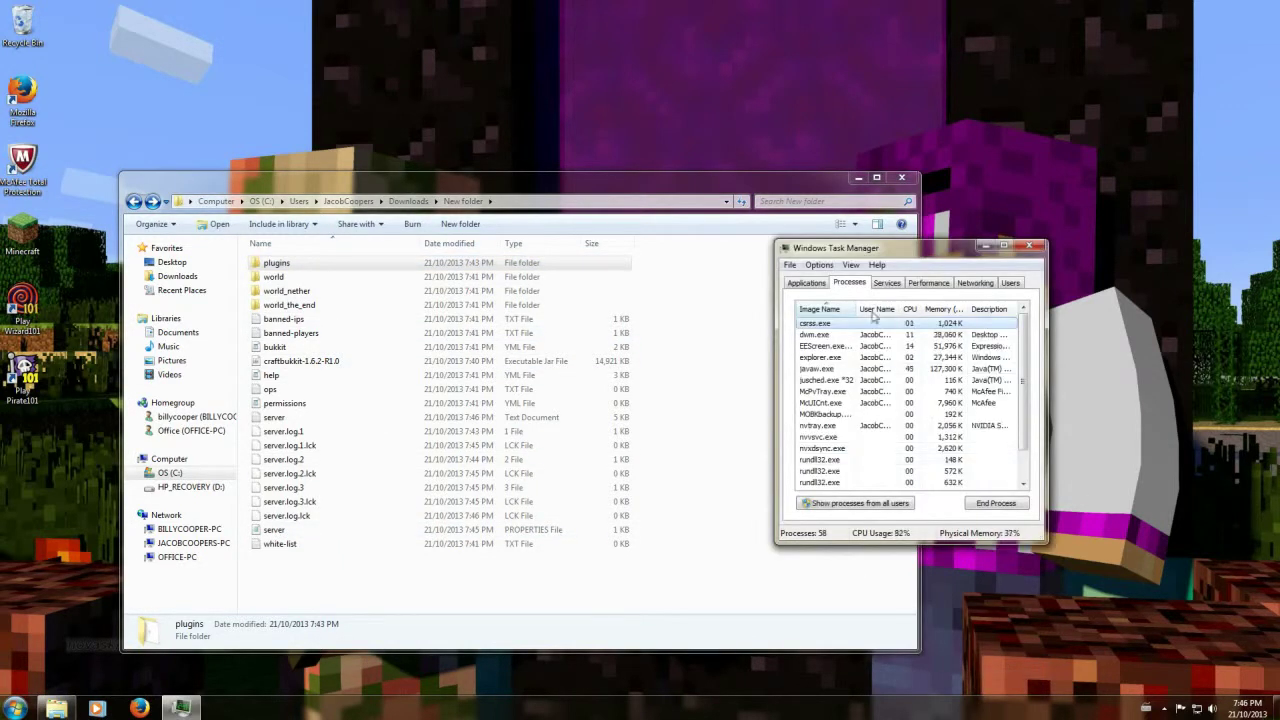
left_click(818, 369)
left_click(995, 503)
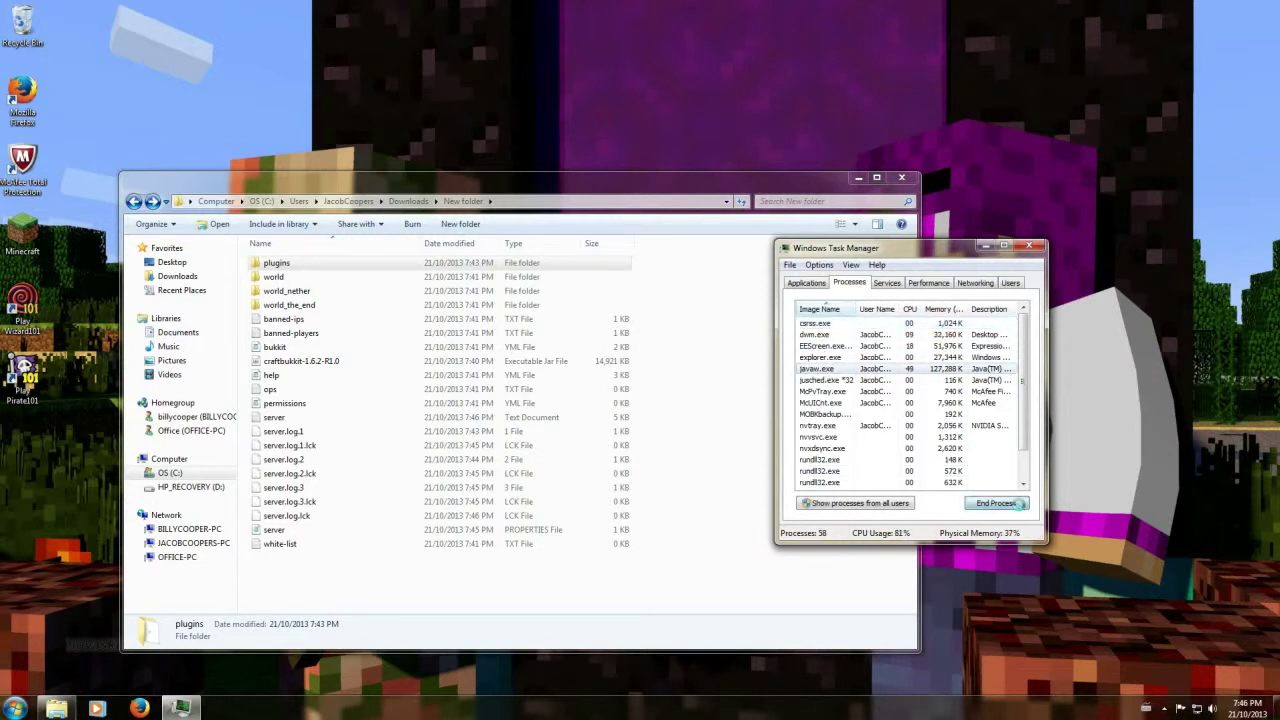
key("Return")
left_click(1028, 245)
Step: Launch Minecraft from the desktop, close the New folder window and try to start the game from the launcher
double_click(22, 232)
left_click(679, 365)
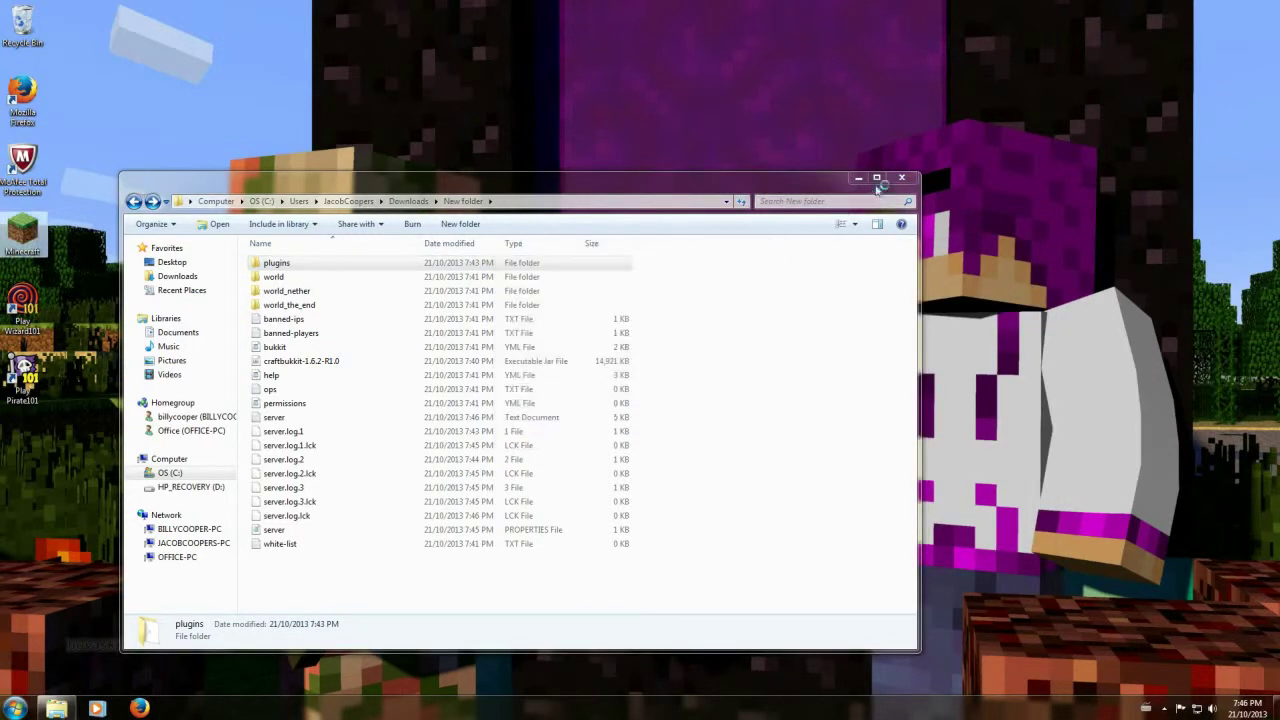
left_click(901, 177)
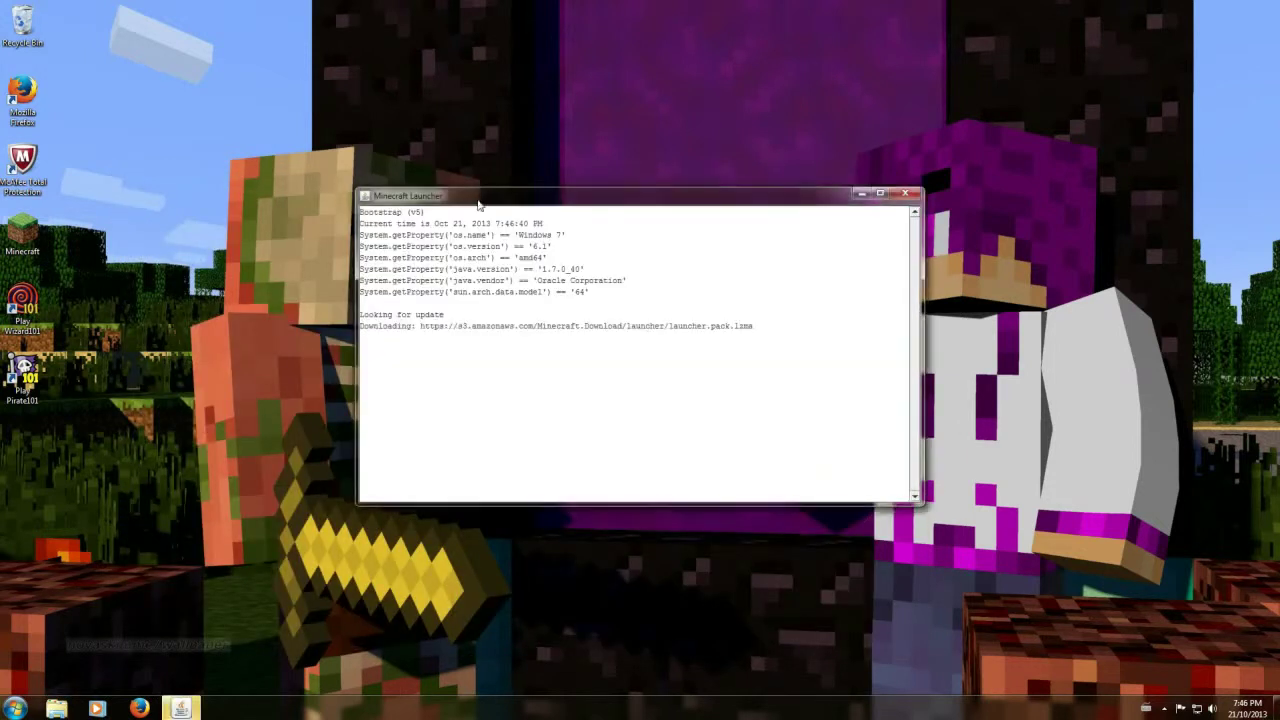
left_click_drag(478, 205, 468, 246)
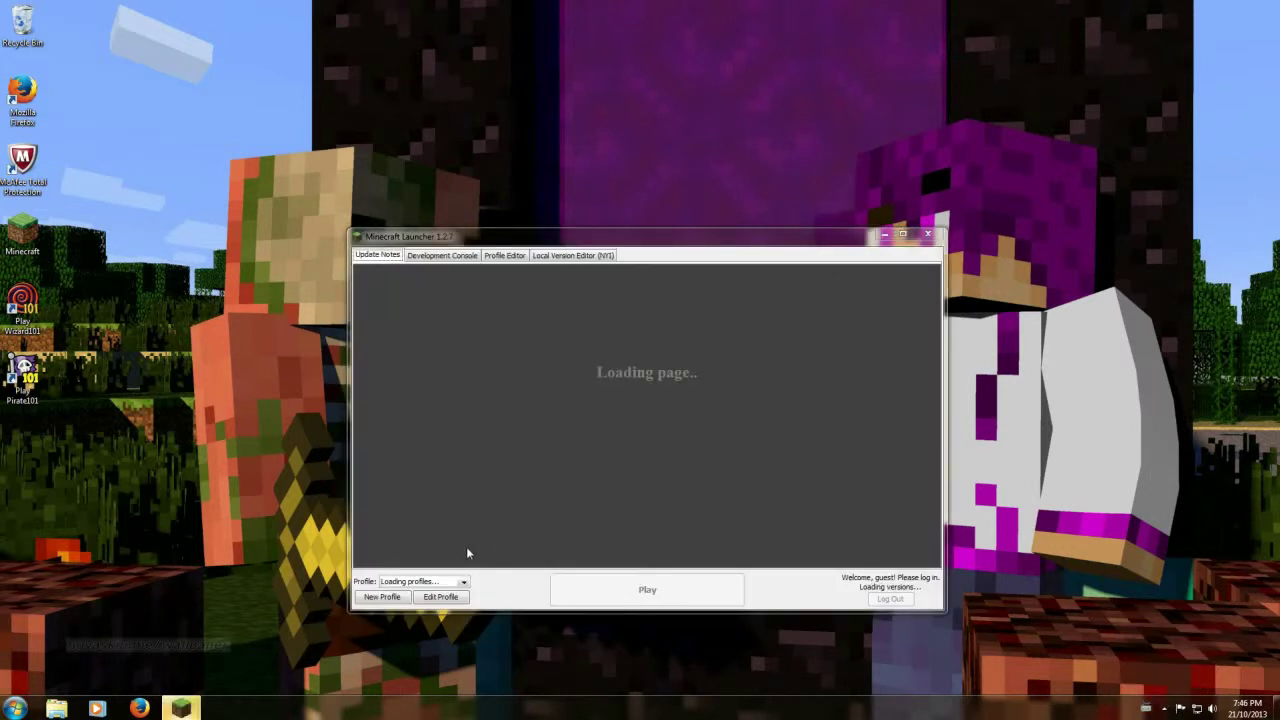
left_click(706, 597)
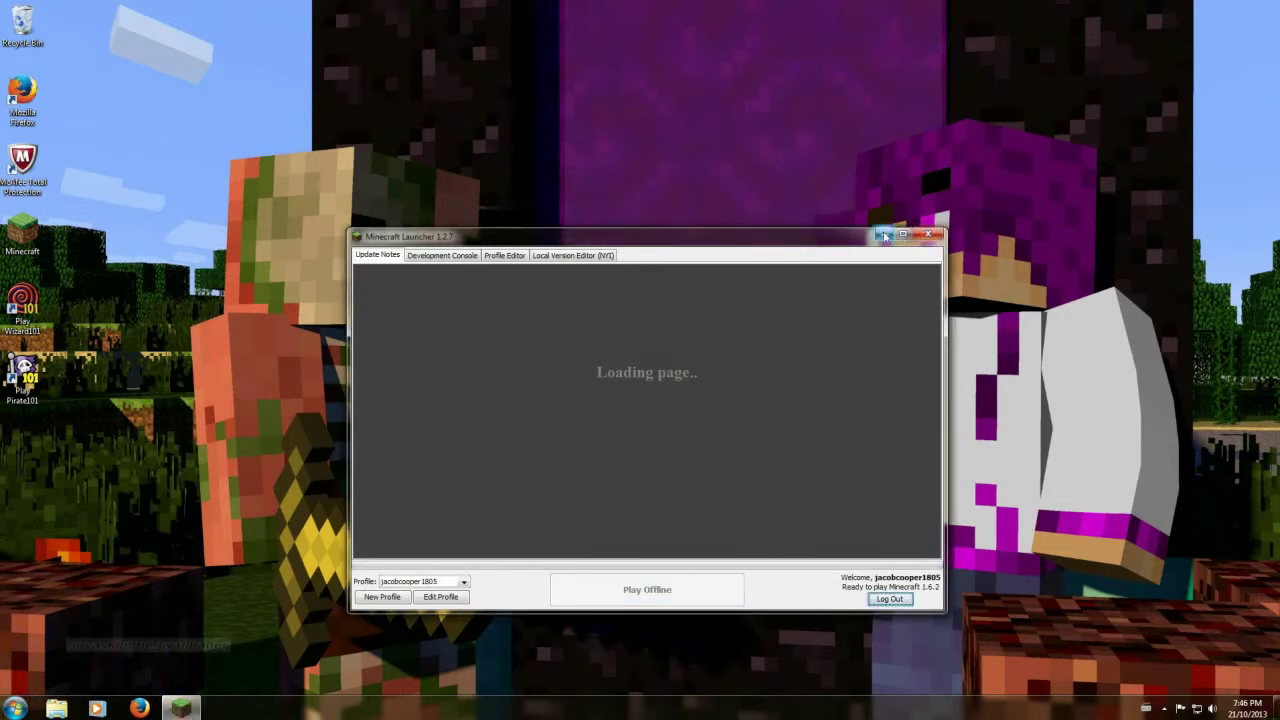
Step: Close the Minecraft launcher and run Minecraft.exe from the desktop again
left_click(922, 236)
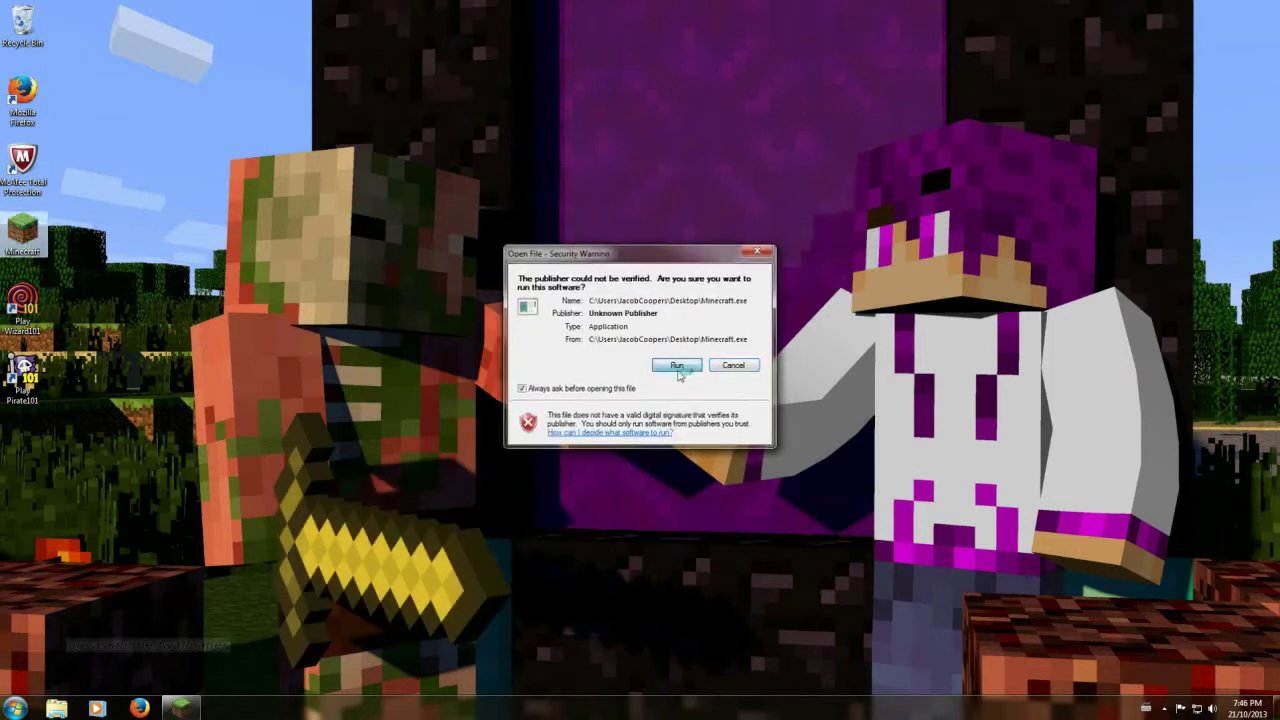
left_click(676, 365)
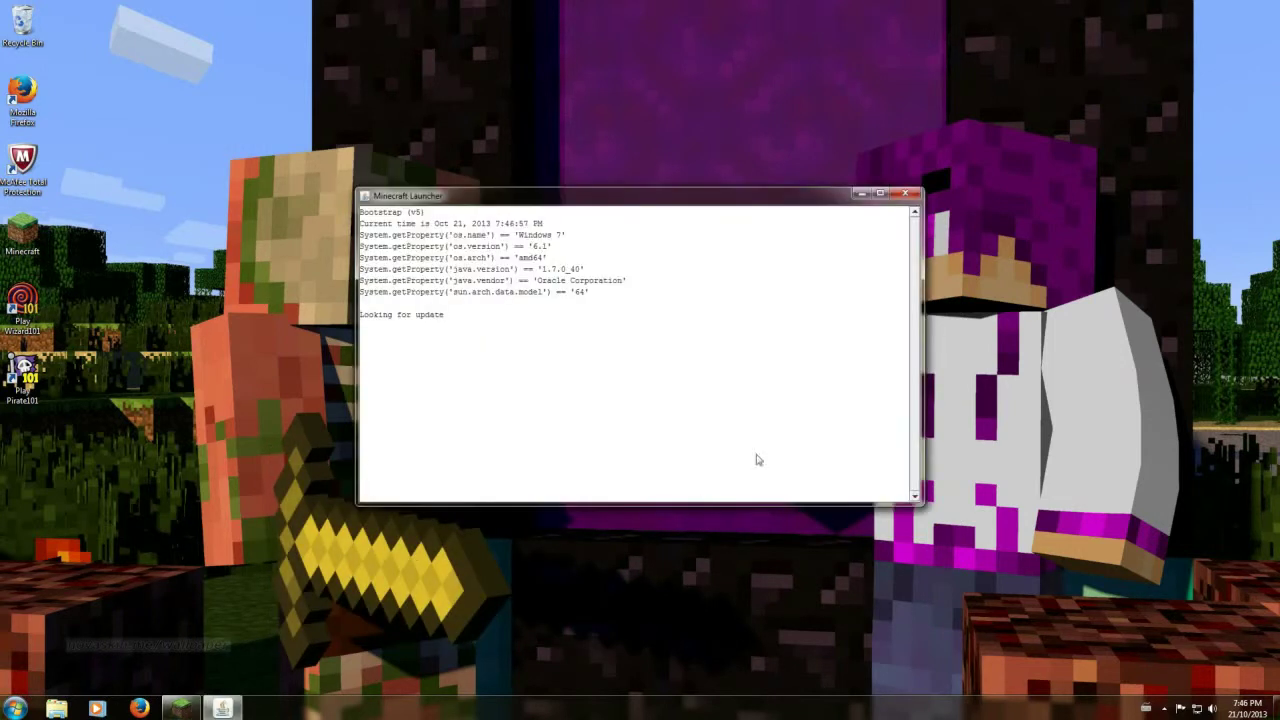
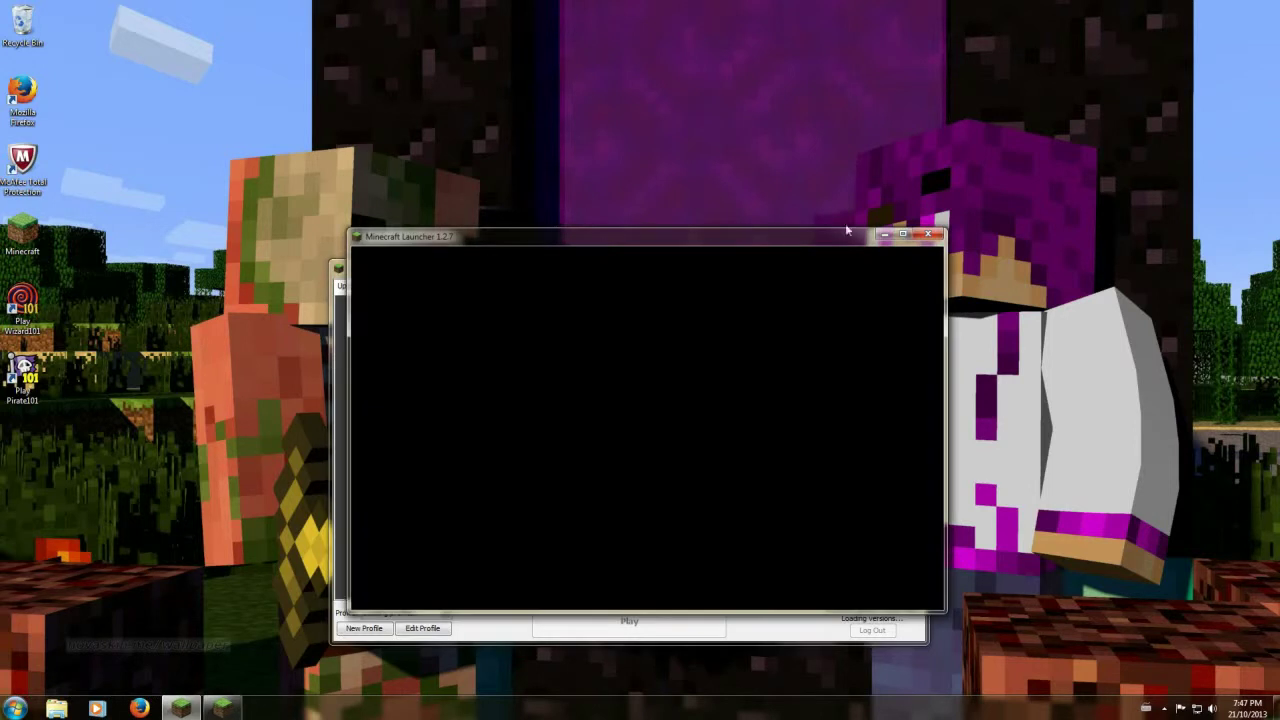
Step: Open Task Manager and end every running javaw.exe process, including the unresponsive Minecraft launchers
right_click(283, 707)
left_click(340, 676)
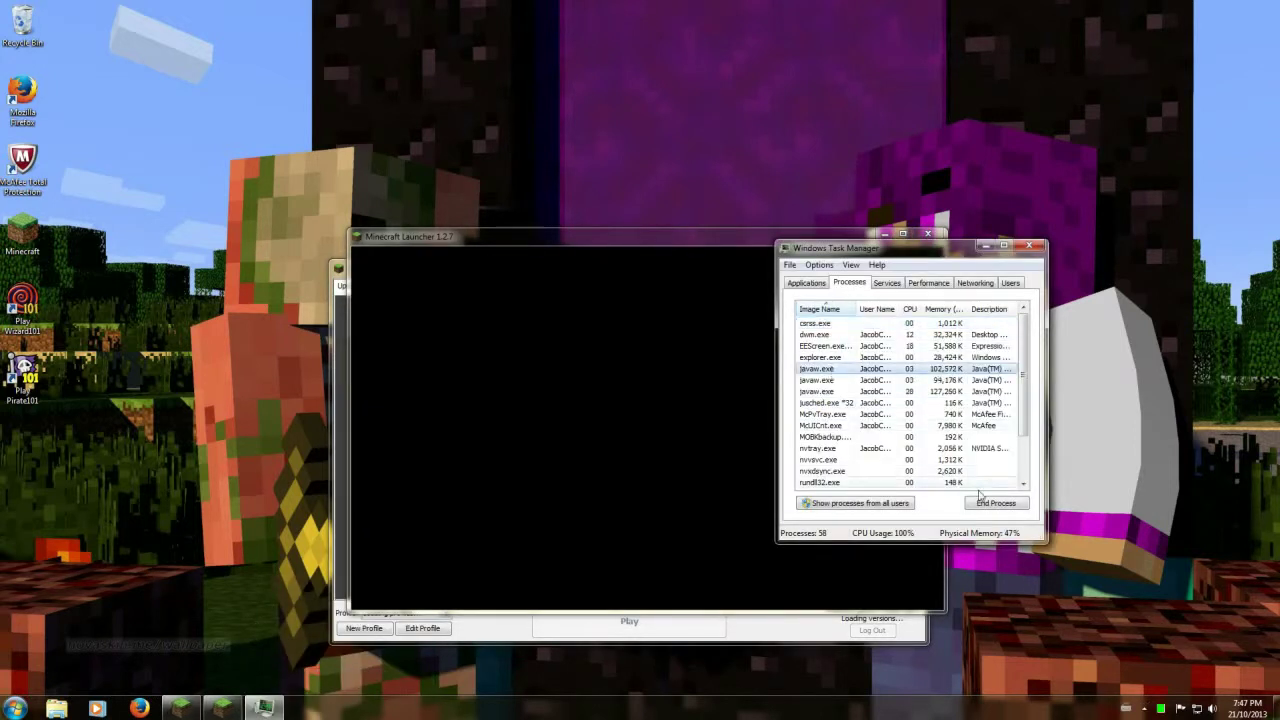
left_click(993, 502)
left_click(691, 369)
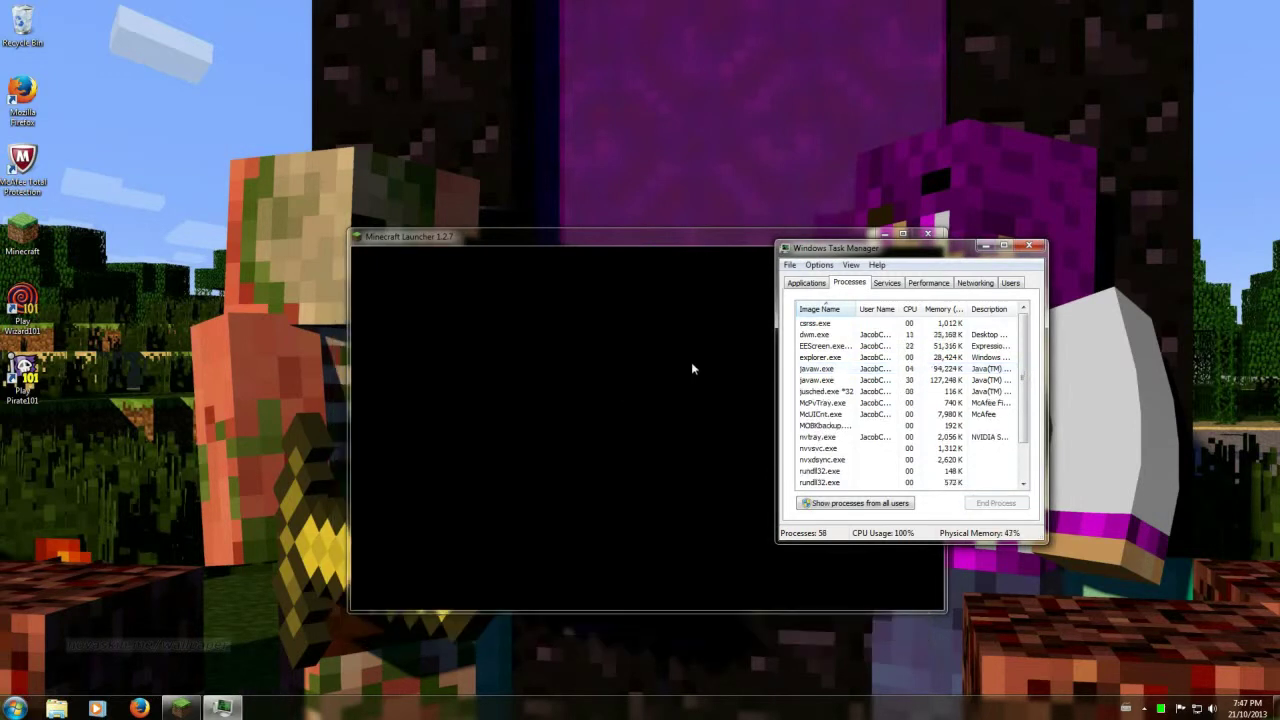
left_click(820, 380)
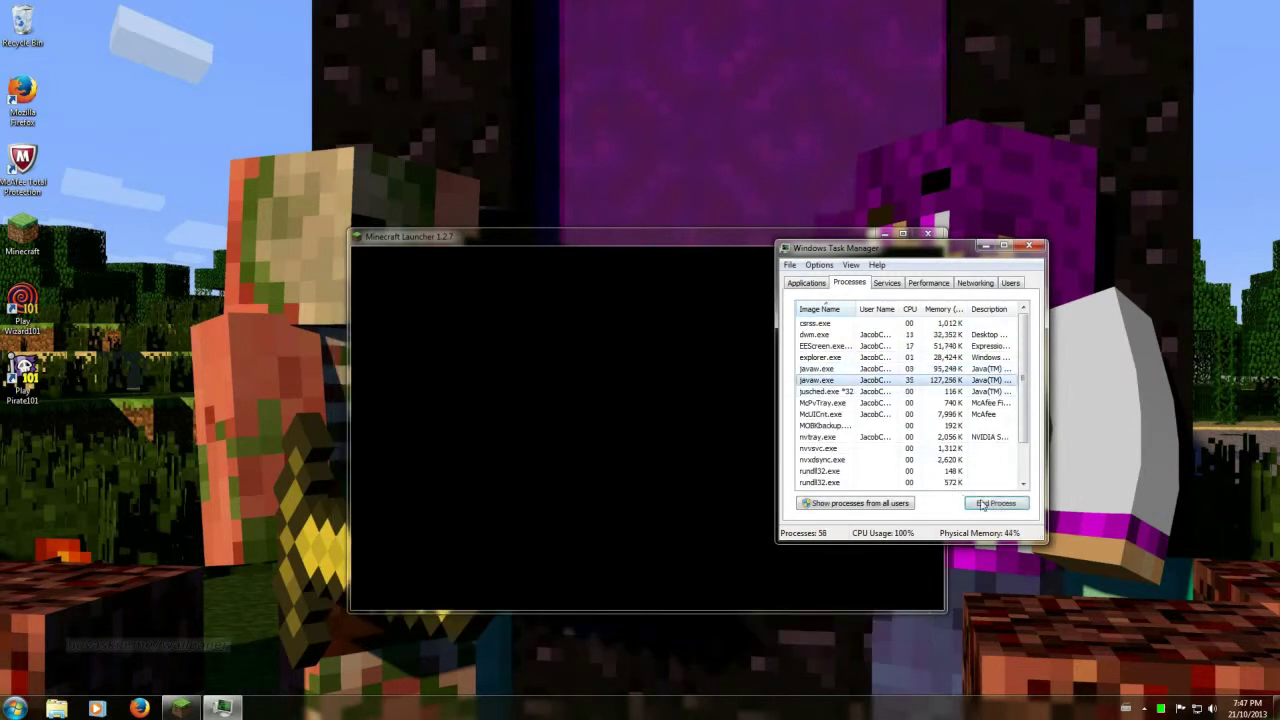
left_click(993, 502)
left_click(676, 374)
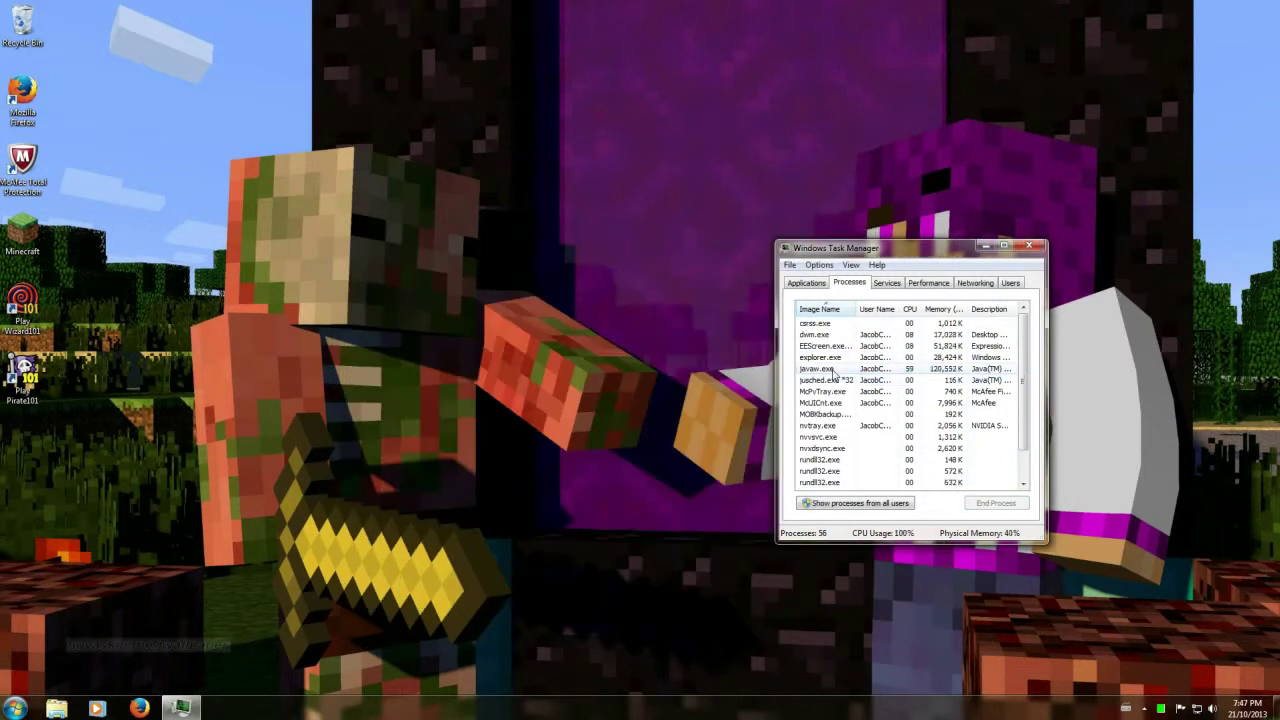
left_click(818, 368)
left_click(993, 502)
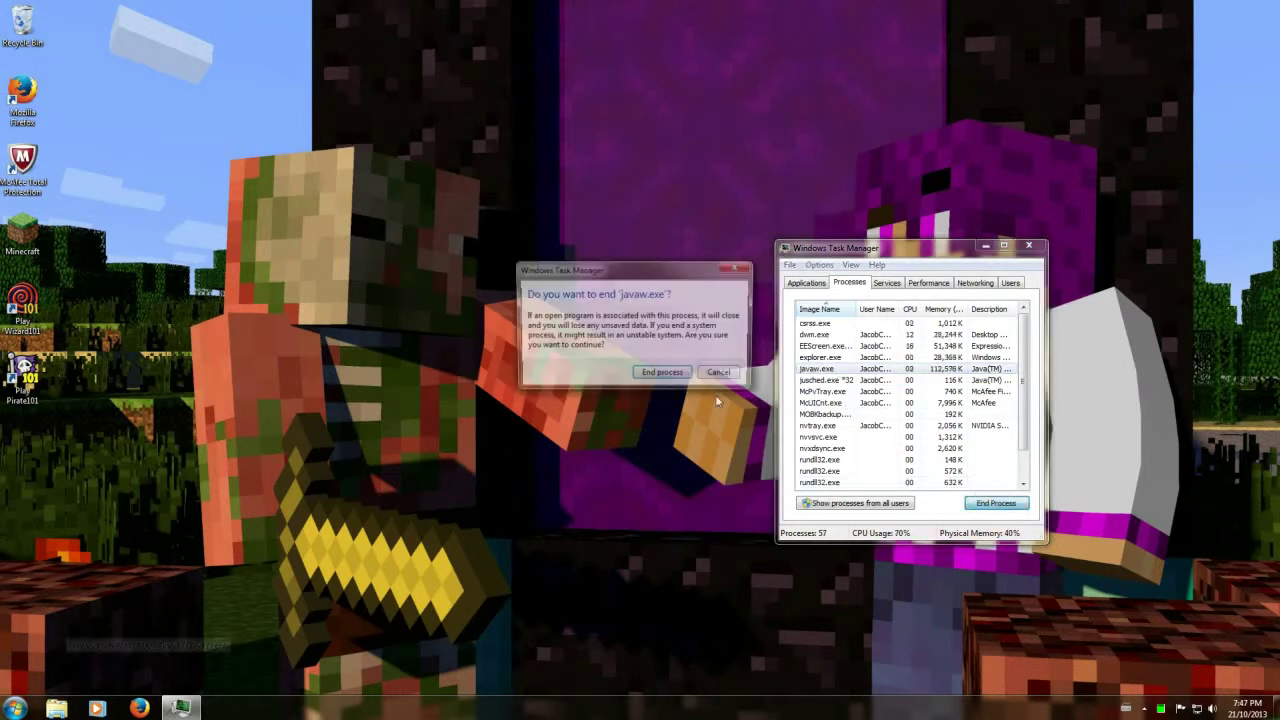
left_click(663, 371)
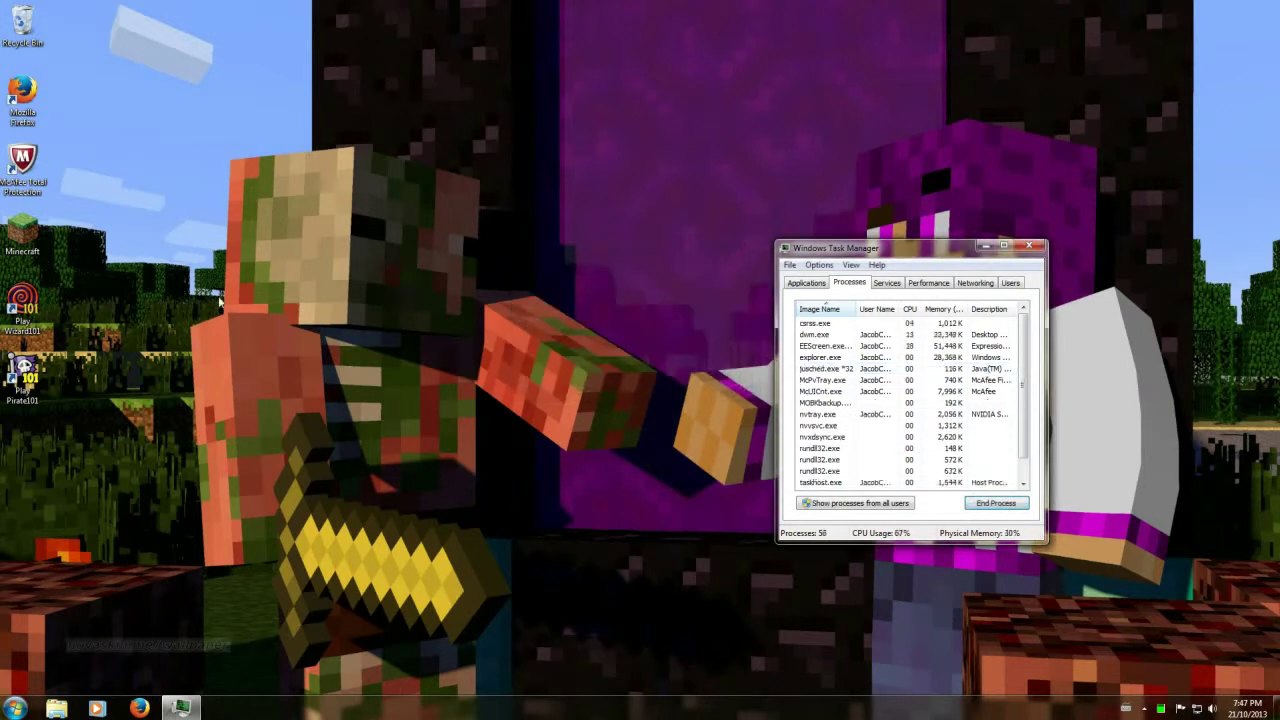
Step: Run Minecraft.exe again and edit the launcher profile to use Minecraft 1.6.4, saving the profile
double_click(22, 235)
left_click(662, 366)
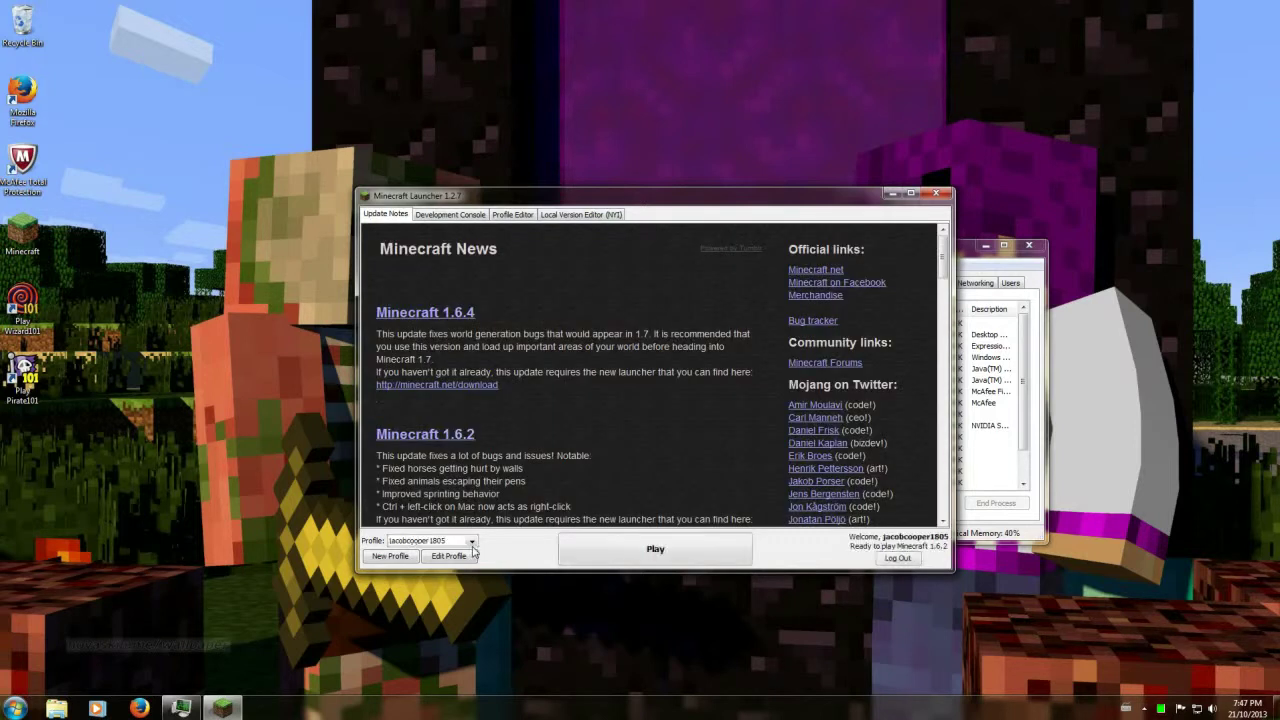
left_click(472, 541)
left_click(468, 553)
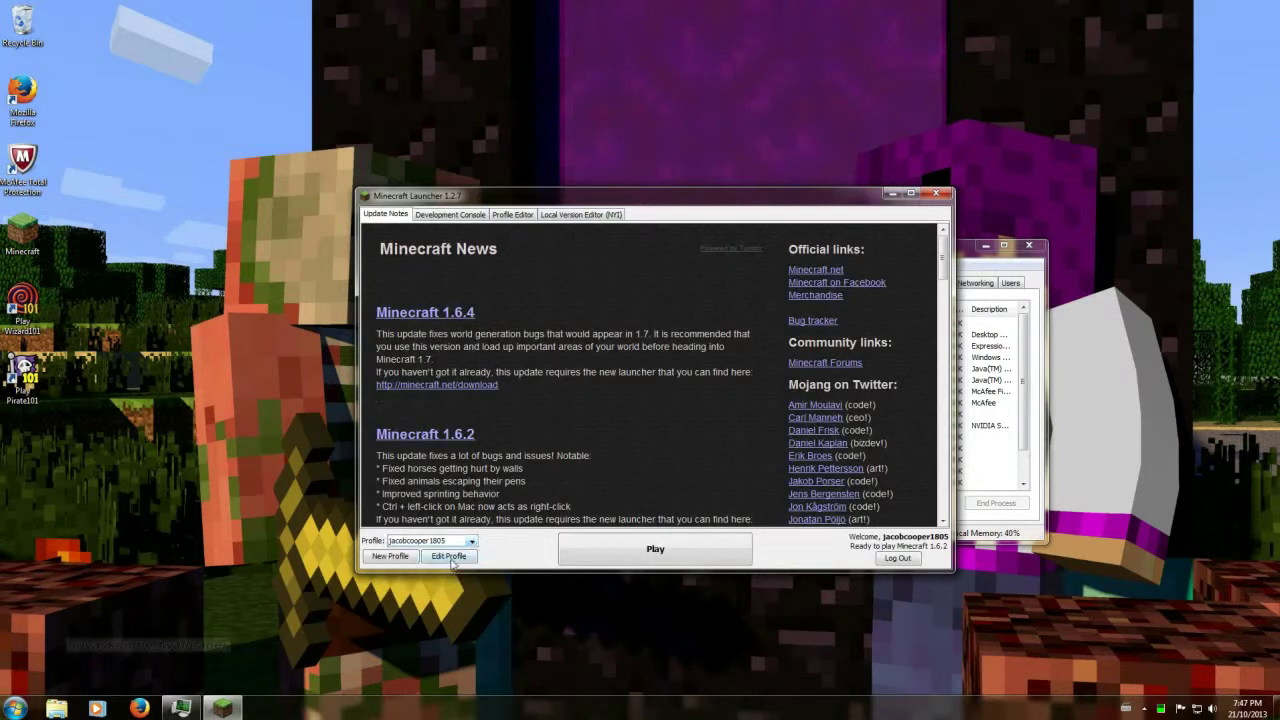
left_click(449, 556)
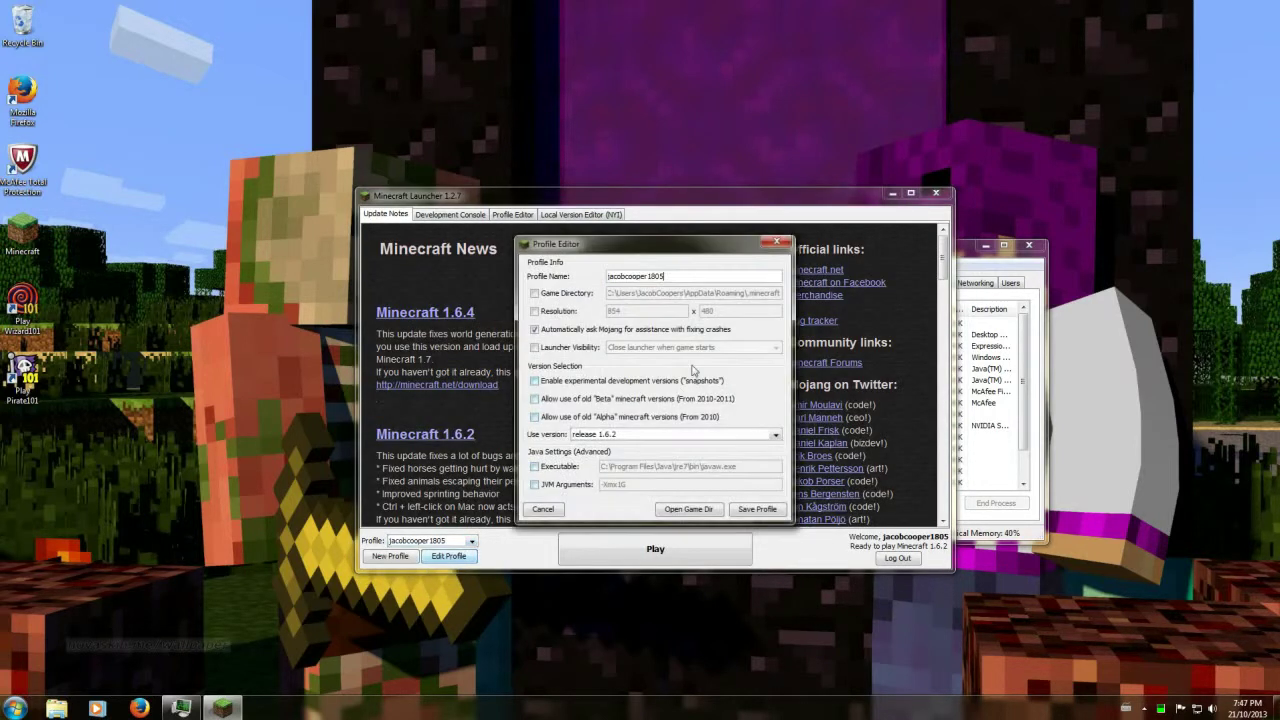
left_click(658, 436)
left_click(620, 449)
left_click(757, 509)
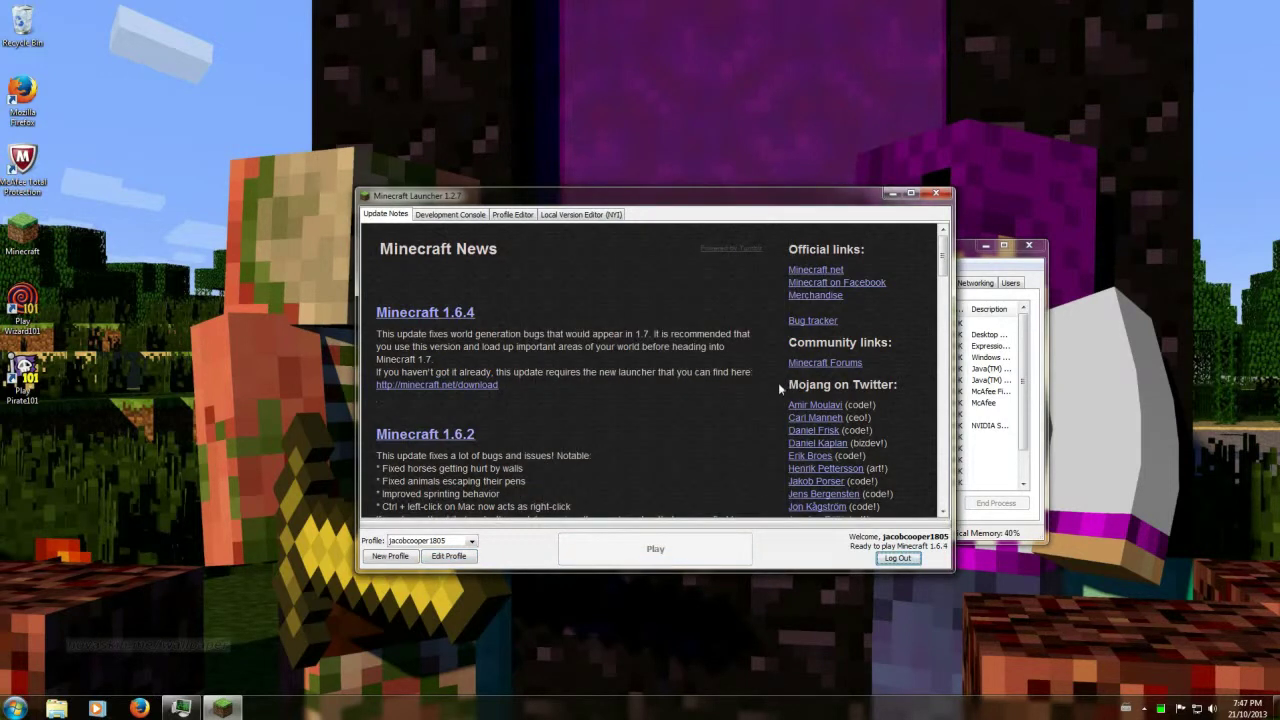
Step: Close Task Manager and maximize the Minecraft launcher to look through the update notes
left_click(1028, 245)
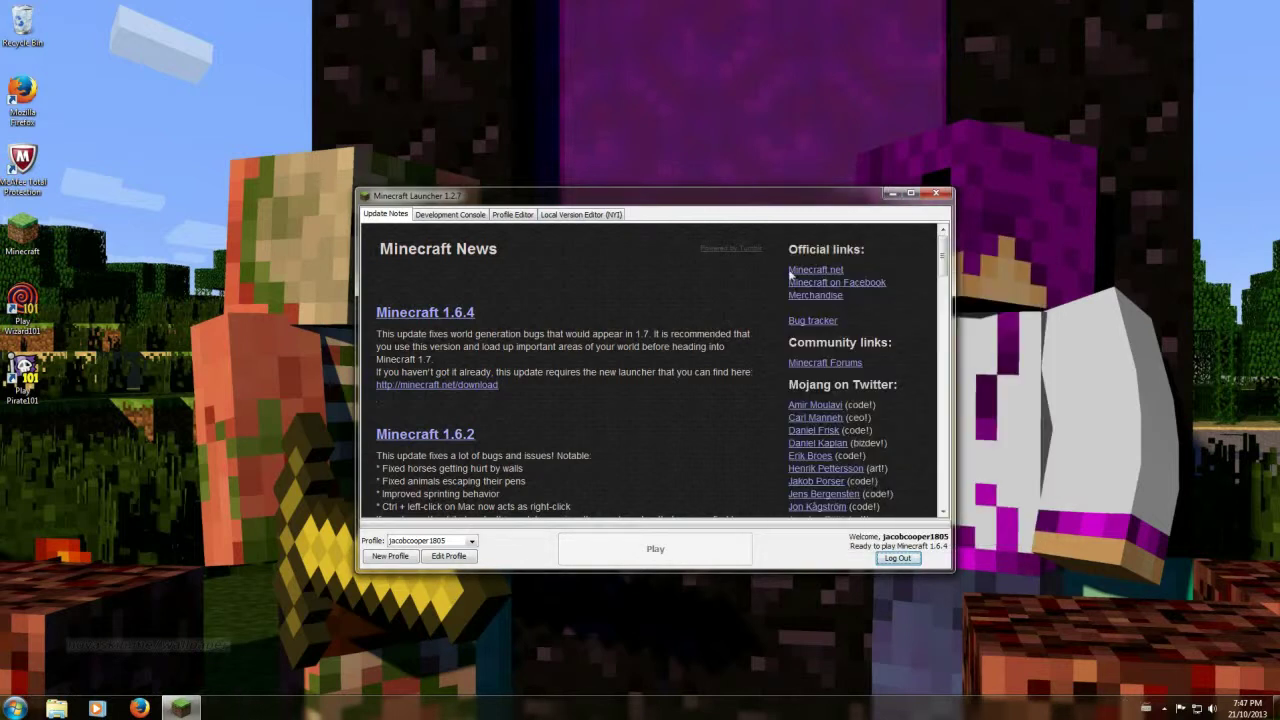
left_click(911, 193)
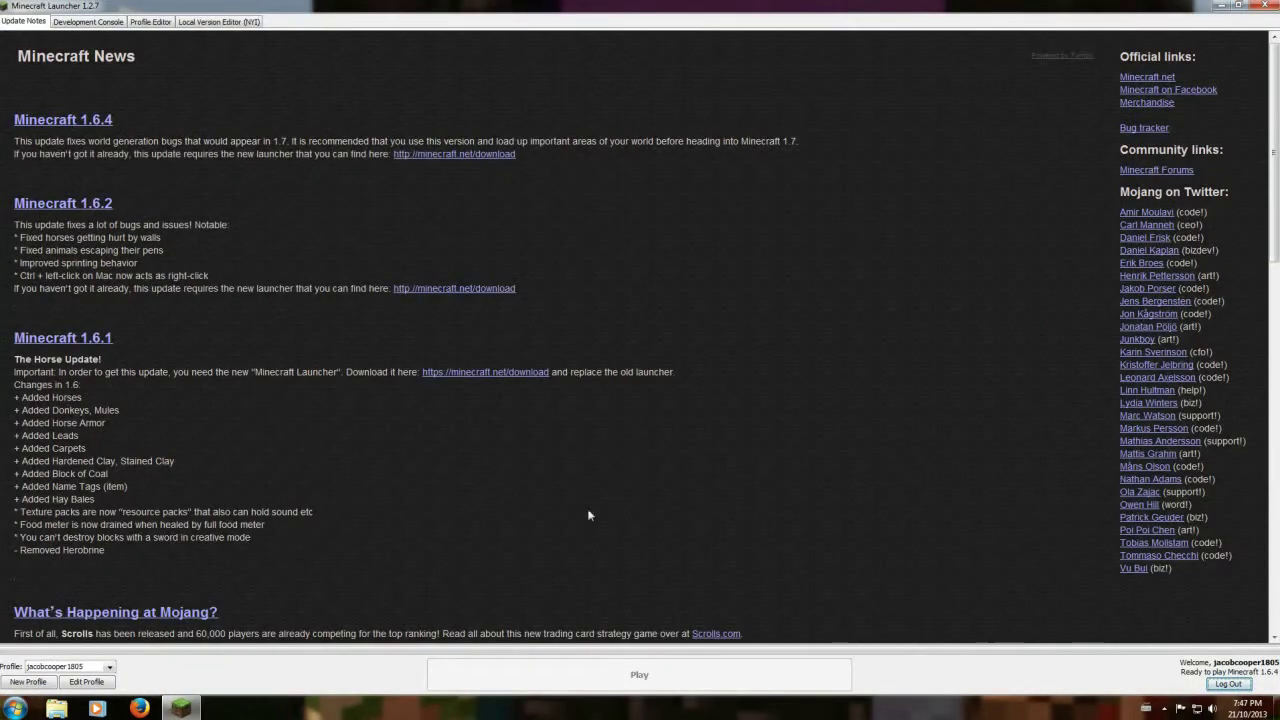
scroll(588, 515, "down", 15)
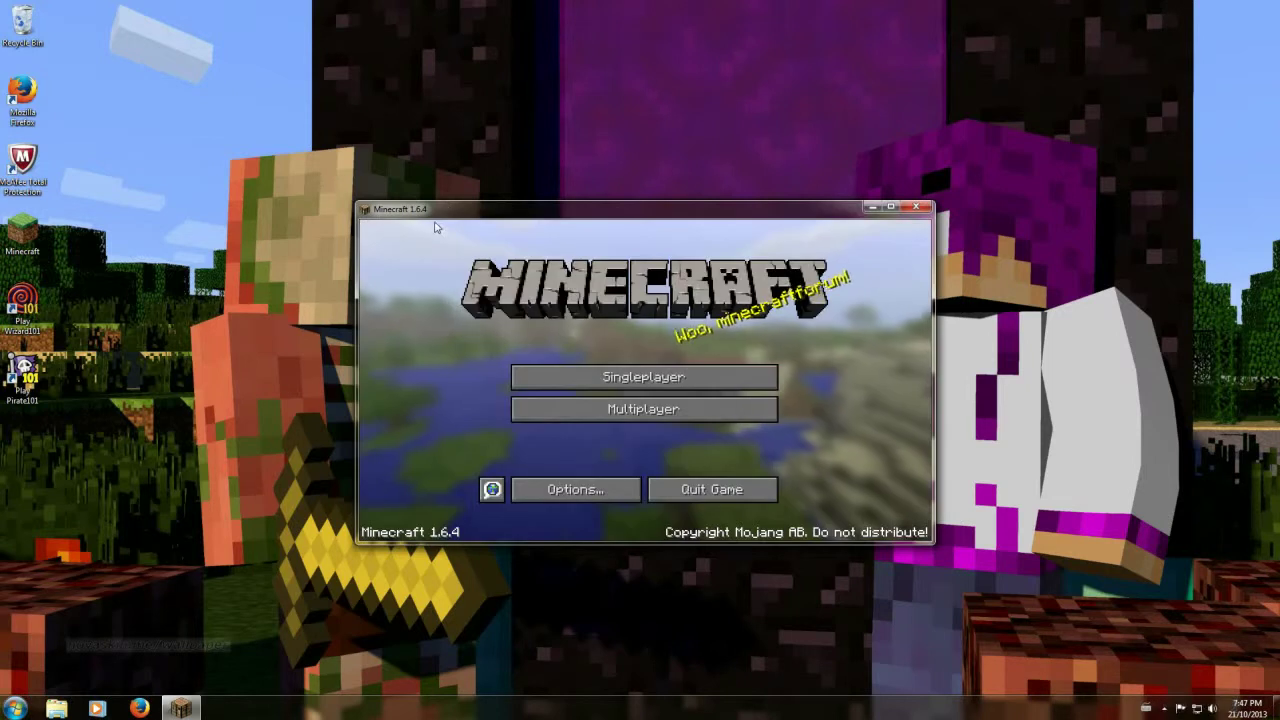
Step: Start the craftbukkit-1.6.2-R1.0 jar from New folder in Downloads
left_click(56, 708)
left_click(177, 276)
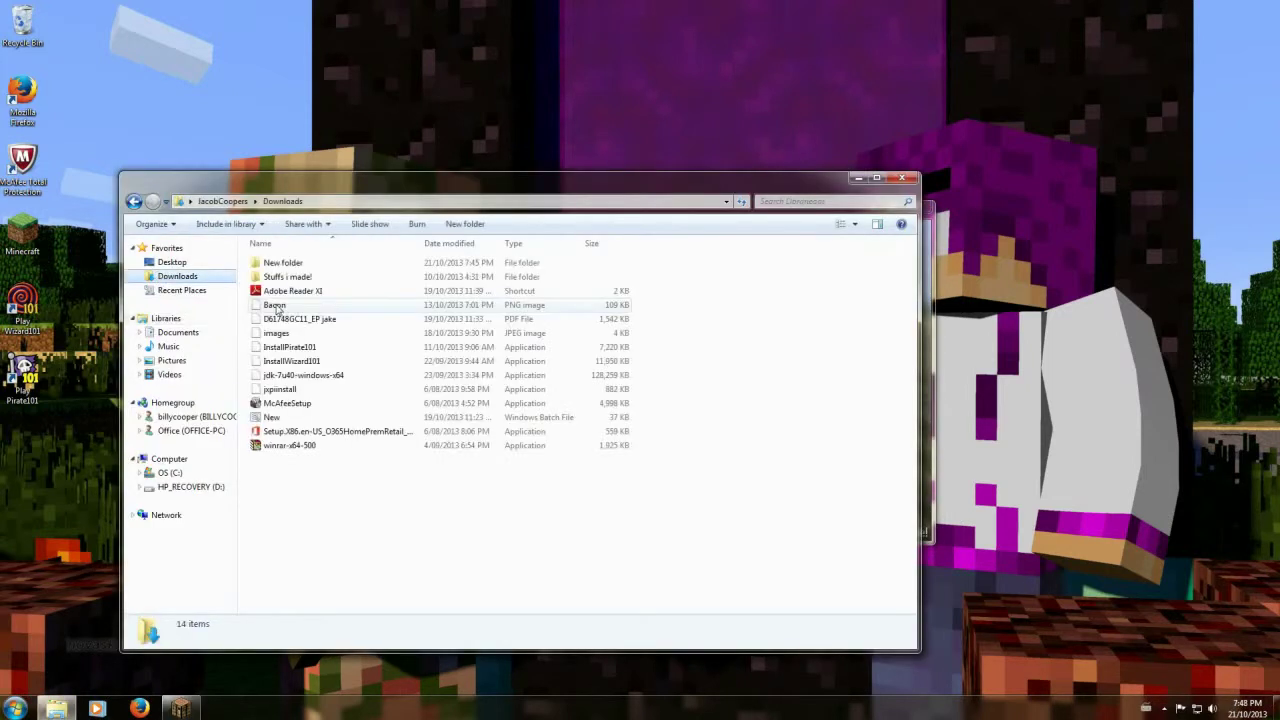
left_click(284, 263)
double_click(284, 263)
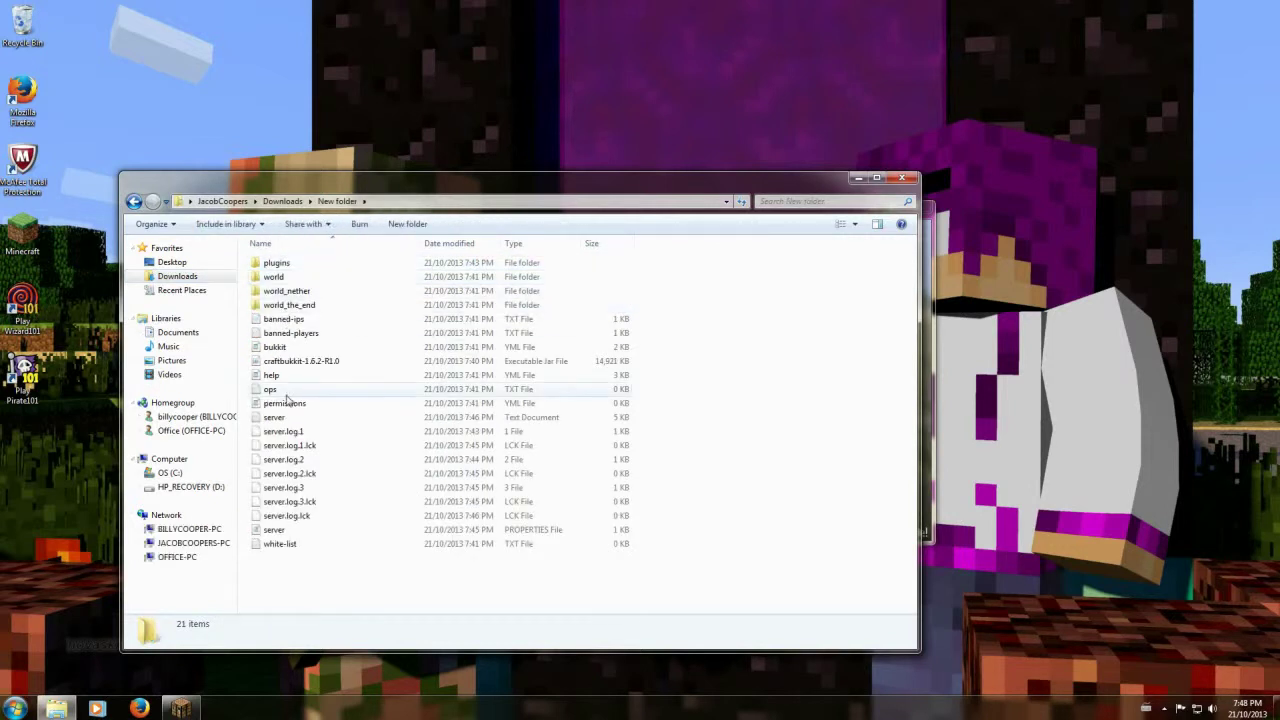
left_click(302, 362)
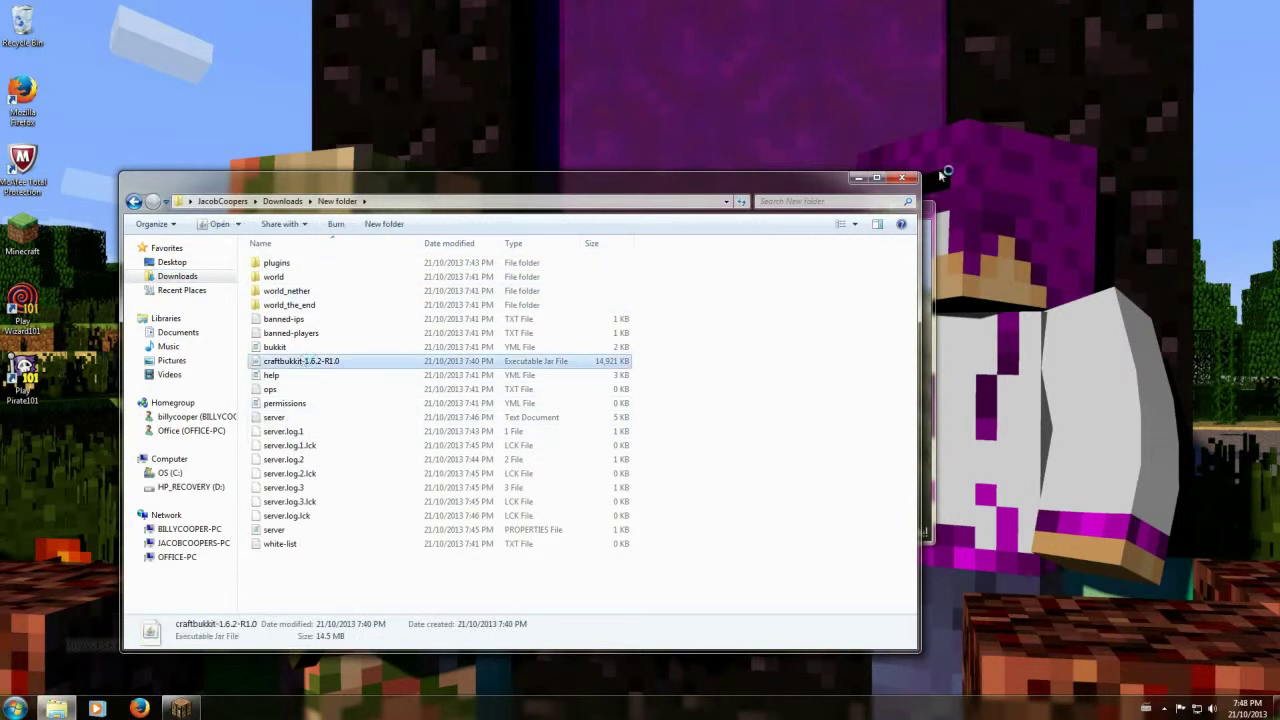
Step: Close the New folder window and open Minecraft's multiplayer server list
left_click(897, 180)
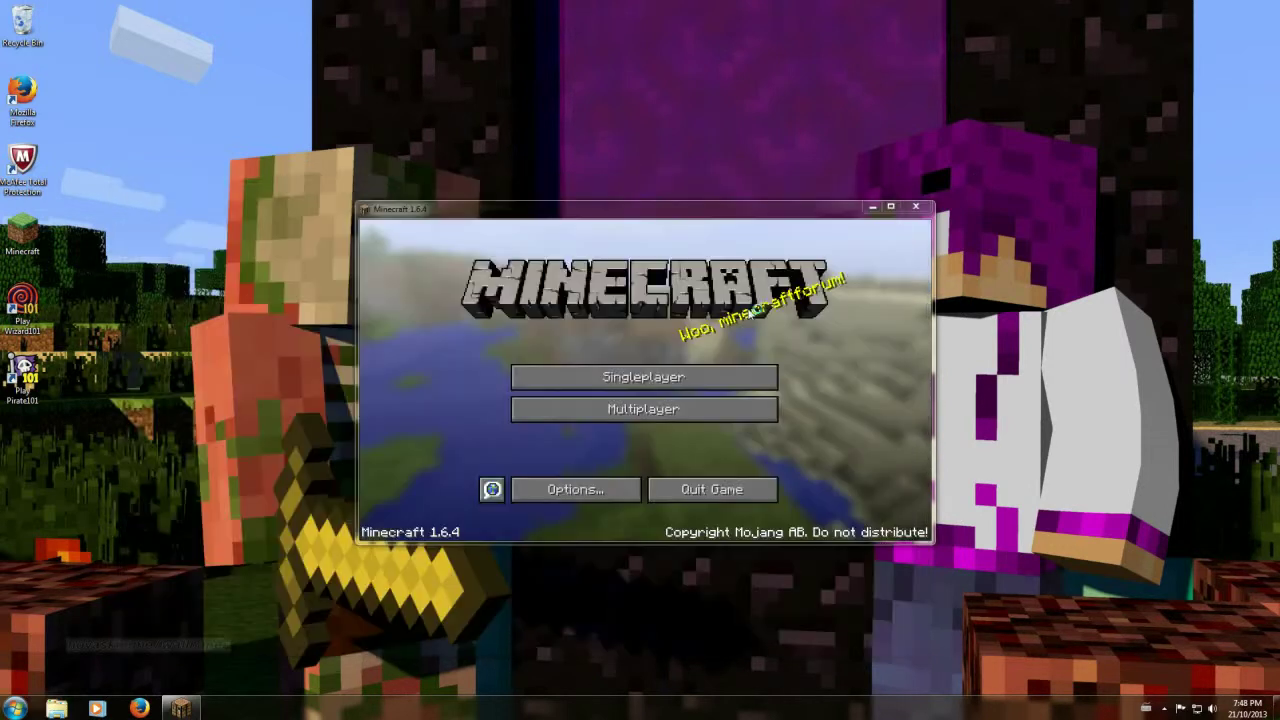
left_click(664, 410)
left_click(783, 484)
left_click(640, 373)
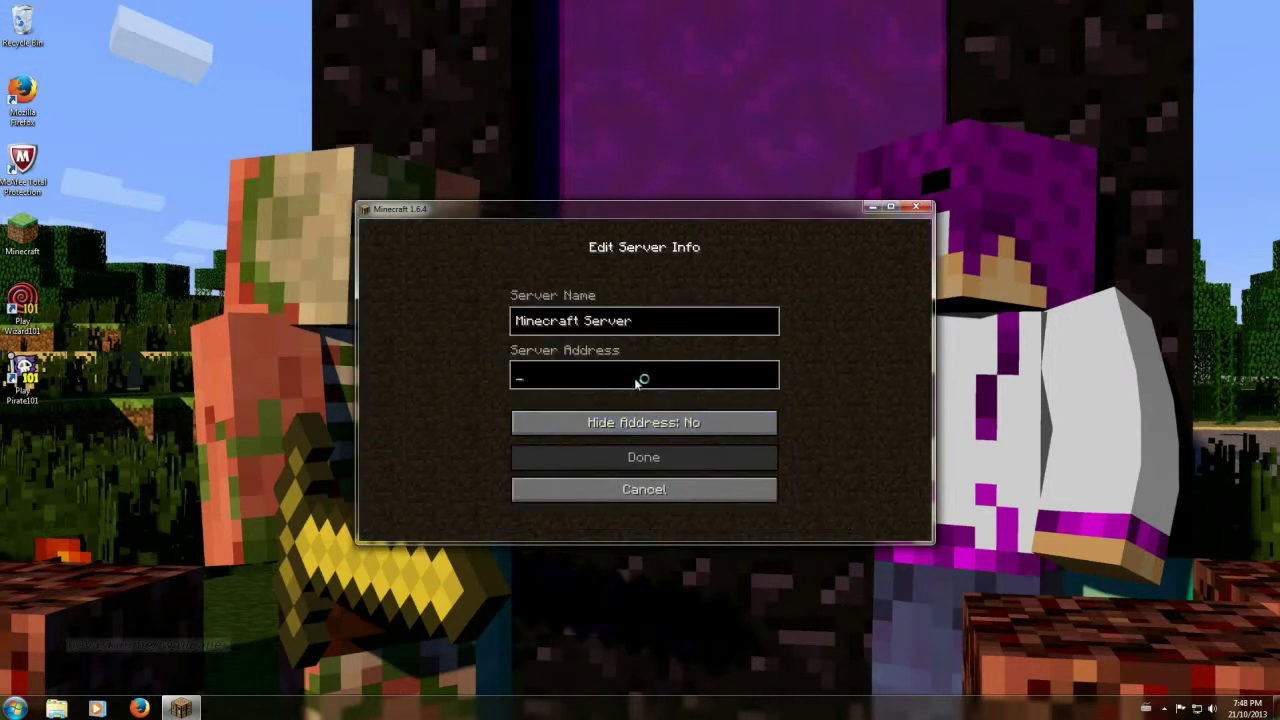
left_click(694, 490)
Step: Cancel adding a server entry and try to connect directly to the server address 192.168.0.8
left_click(655, 490)
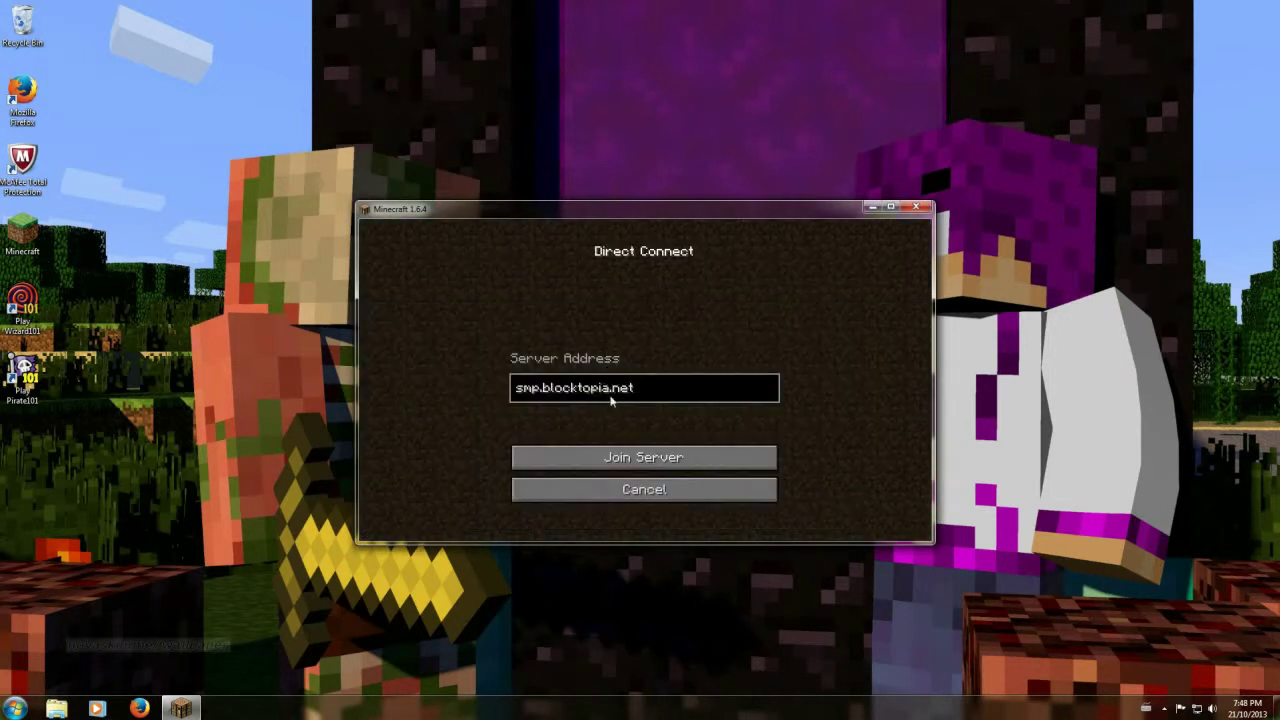
key("BackSpace")
key("BackSpace")
key("BackSpace")
key("BackSpace")
key("BackSpace")
key("BackSpace")
key("BackSpace")
key("BackSpace")
key("BackSpace")
key("BackSpace")
key("BackSpace")
key("BackSpace")
key("BackSpace")
key("BackSpace")
key("BackSpace")
key("BackSpace")
key("BackSpace")
key("BackSpace")
type("192.16")
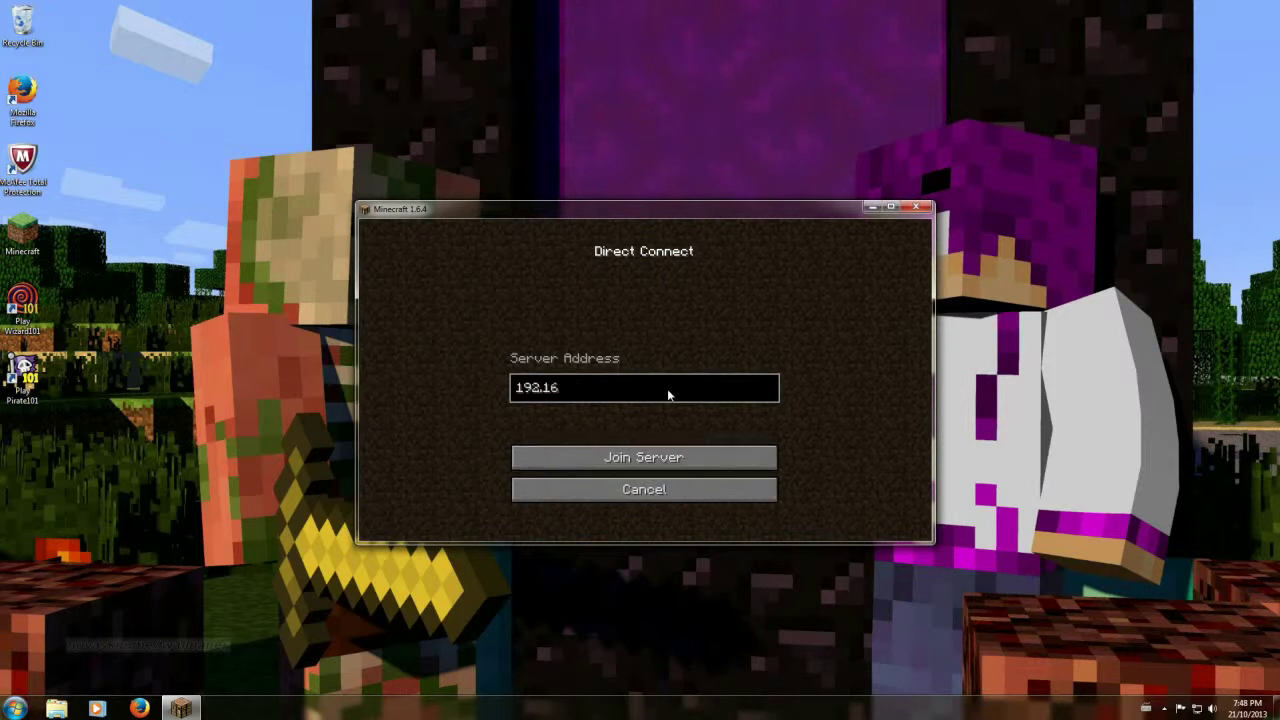
type("8.0.8")
key("Return")
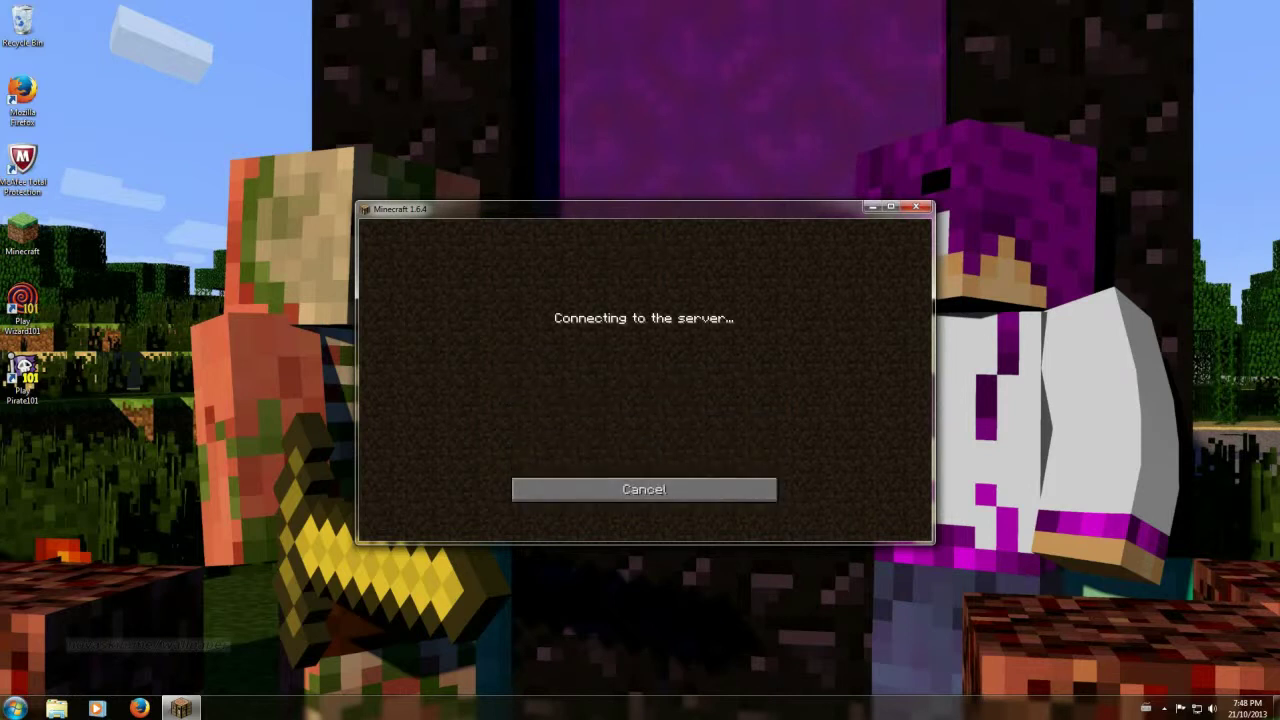
Step: Cancel the connection attempt and try to join directly again using 192.168.0.8:25565
left_click(690, 495)
left_click(655, 484)
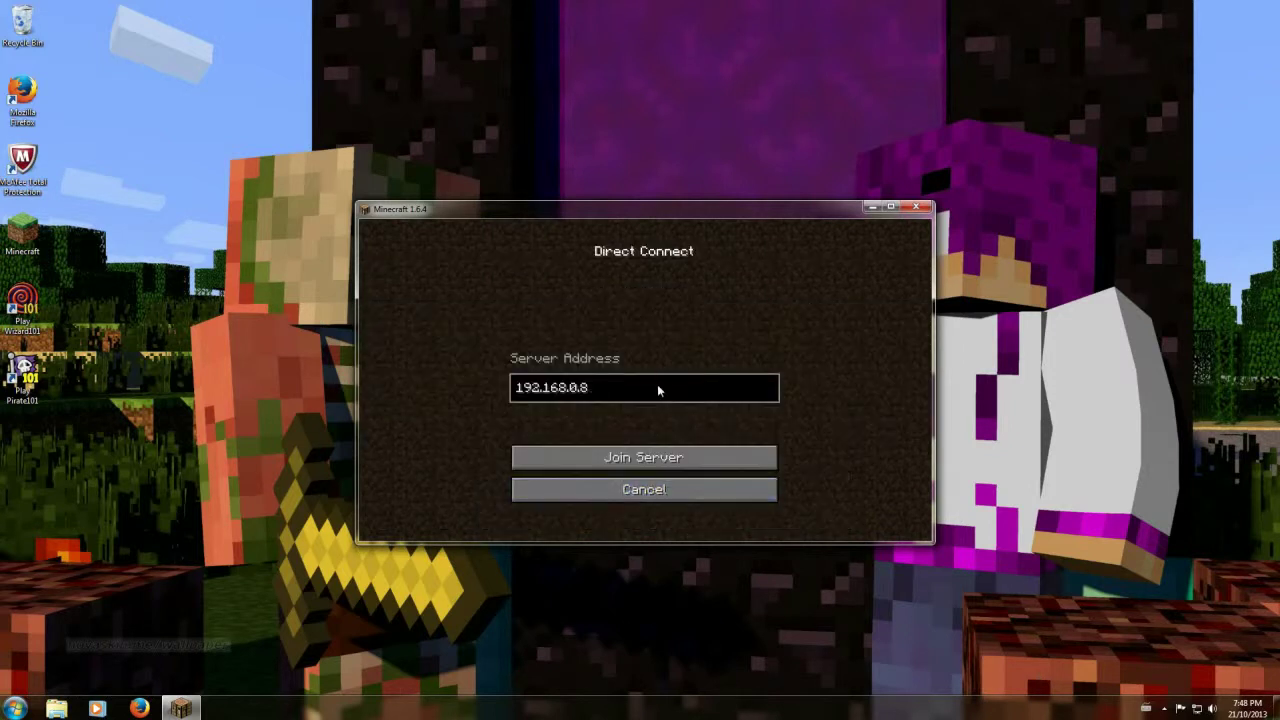
type(":25565")
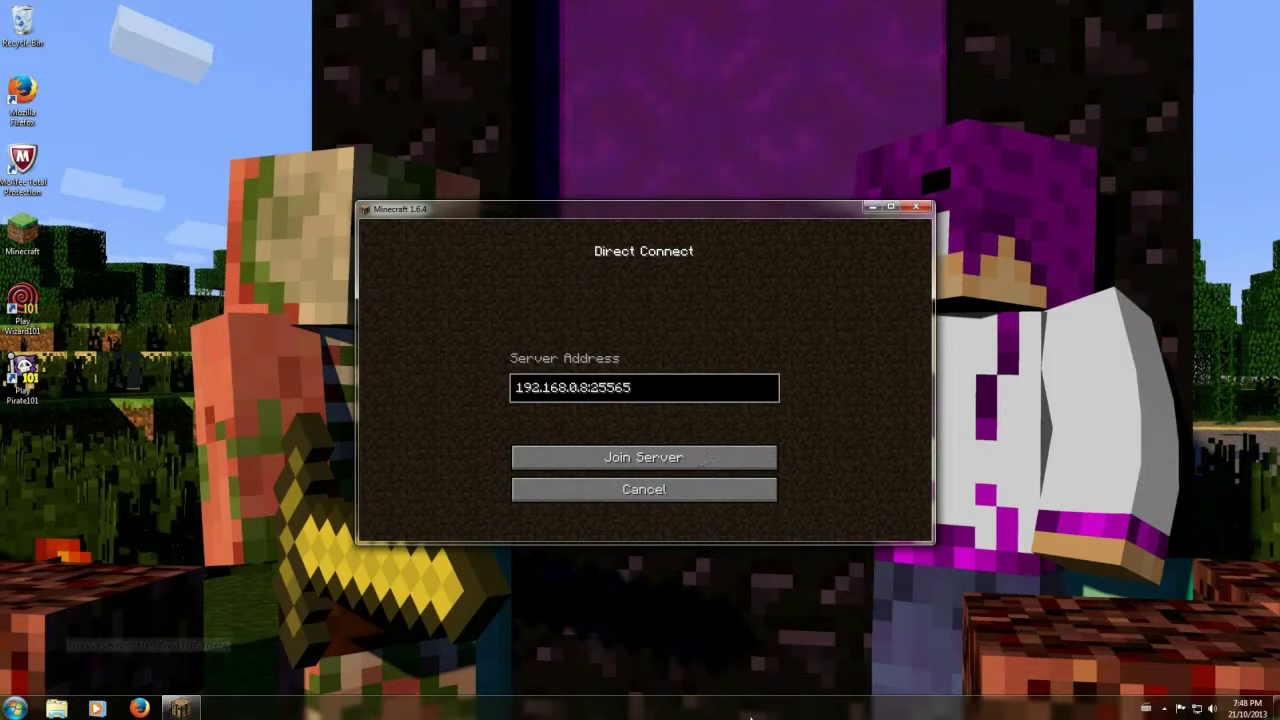
key("Return")
Step: Check the running processes in Task Manager, and review the IP and port in New folder's server properties file
right_click(760, 708)
left_click(805, 666)
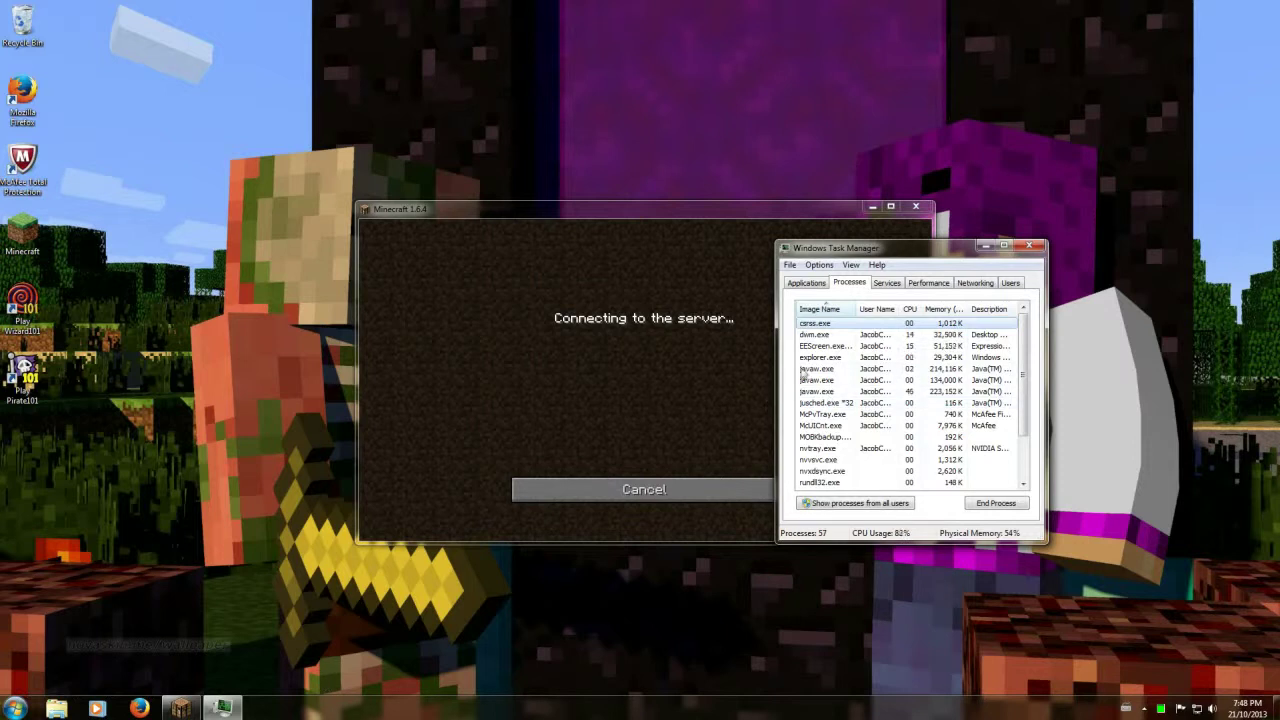
left_click(56, 708)
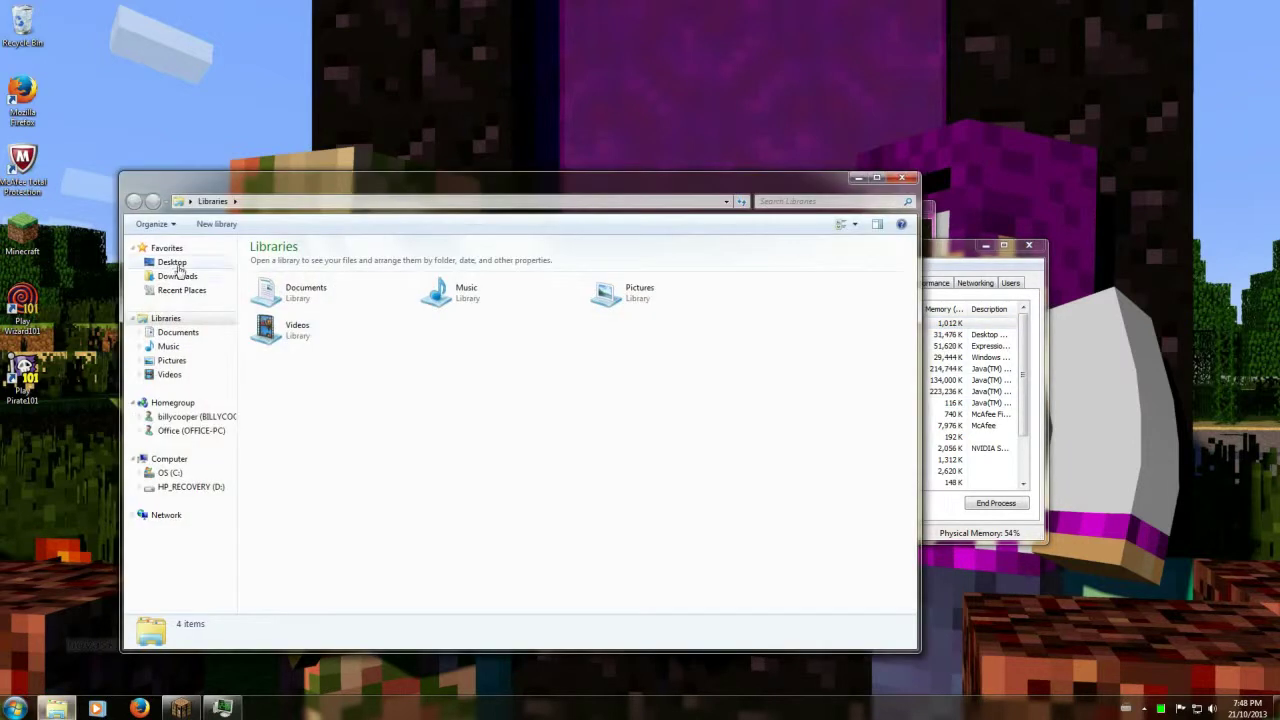
left_click(200, 276)
left_click(287, 264)
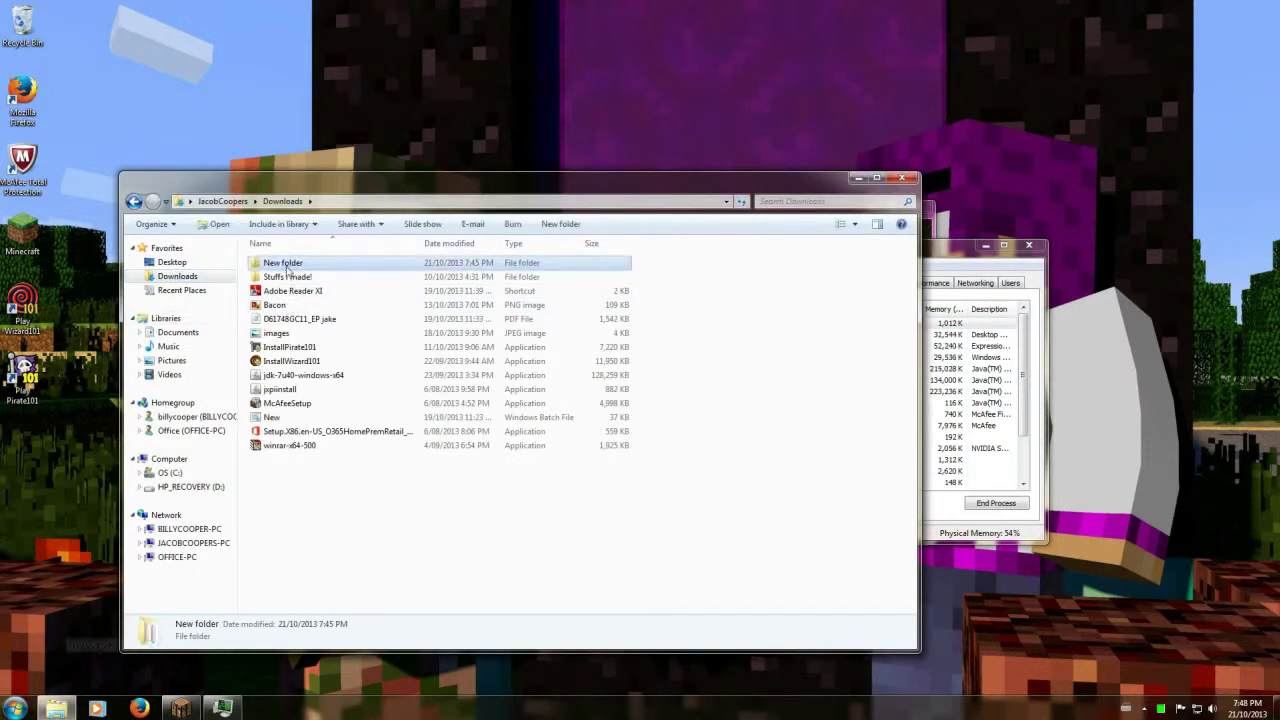
double_click(287, 264)
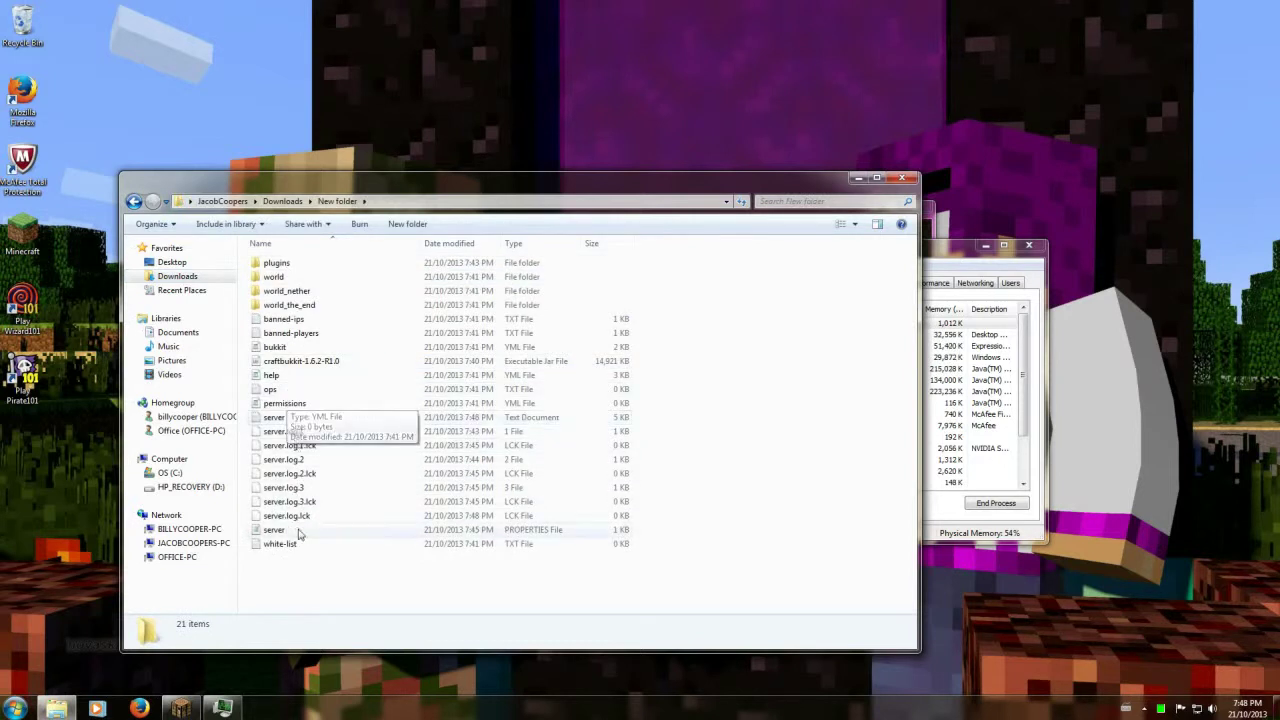
left_click(299, 531)
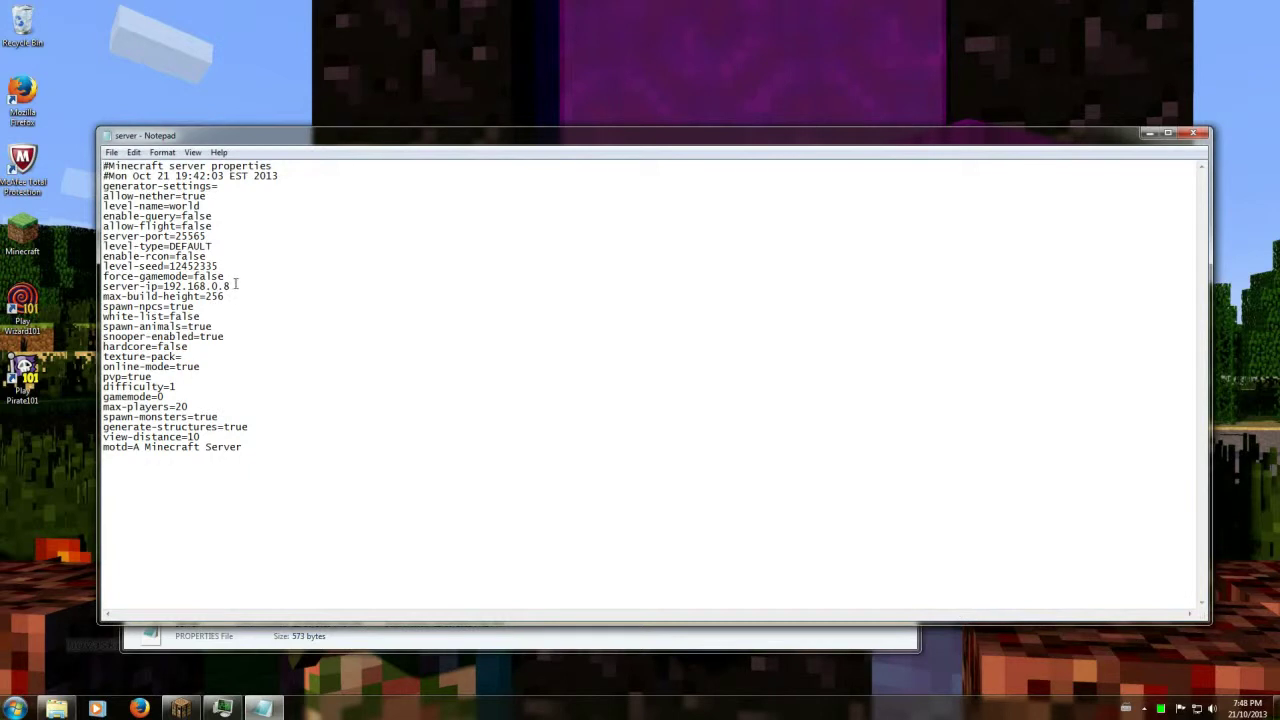
left_click(1193, 133)
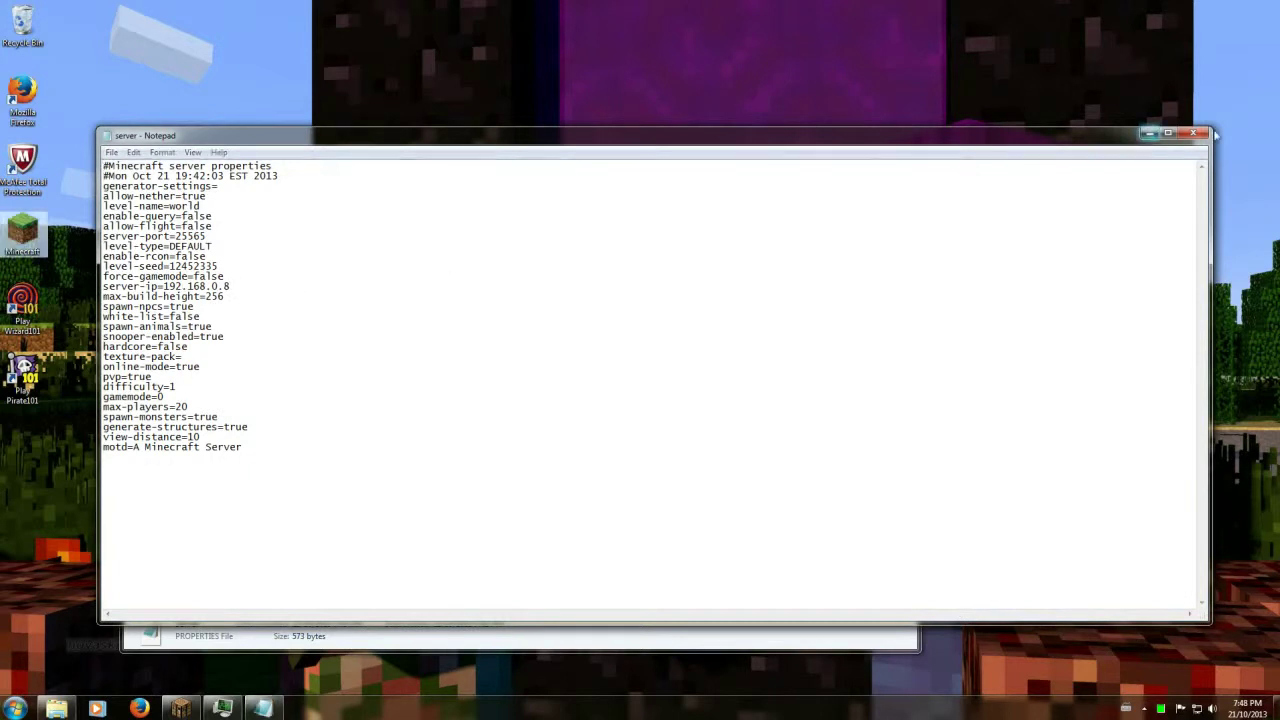
left_click(902, 179)
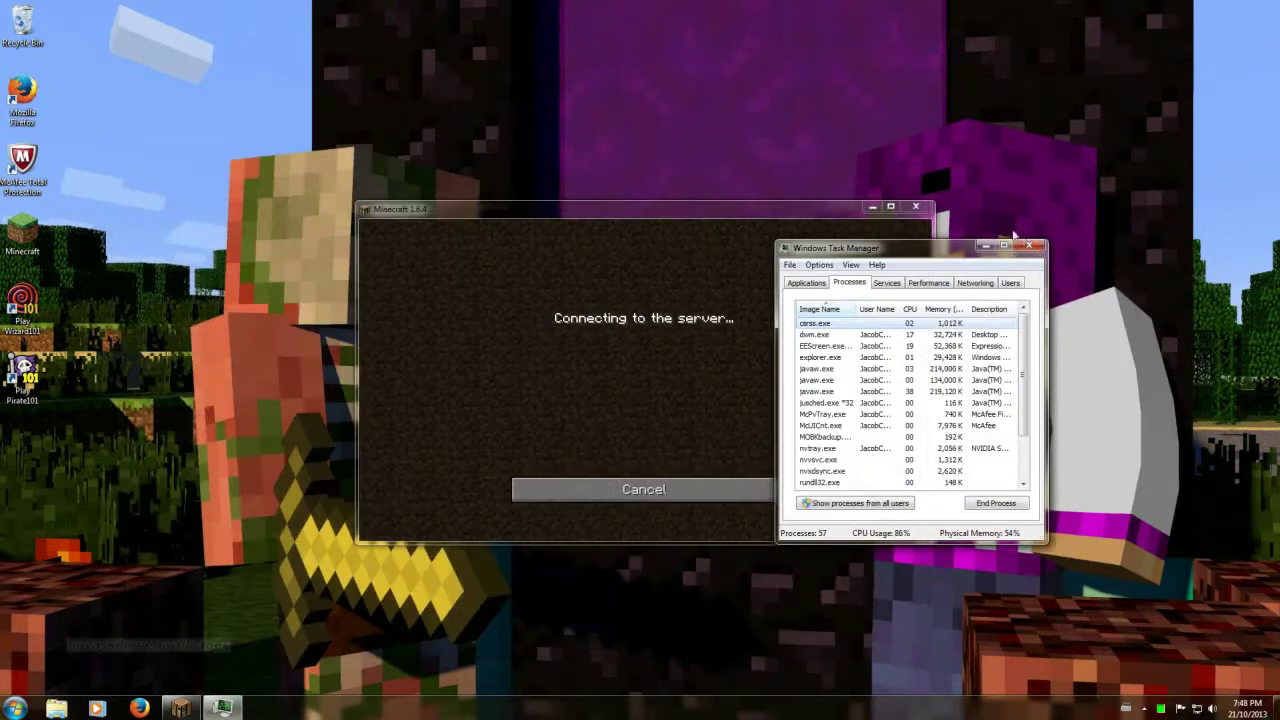
Step: Close Task Manager, cancel the pending connection and look through the multiplayer server list
left_click(1031, 243)
left_click(640, 489)
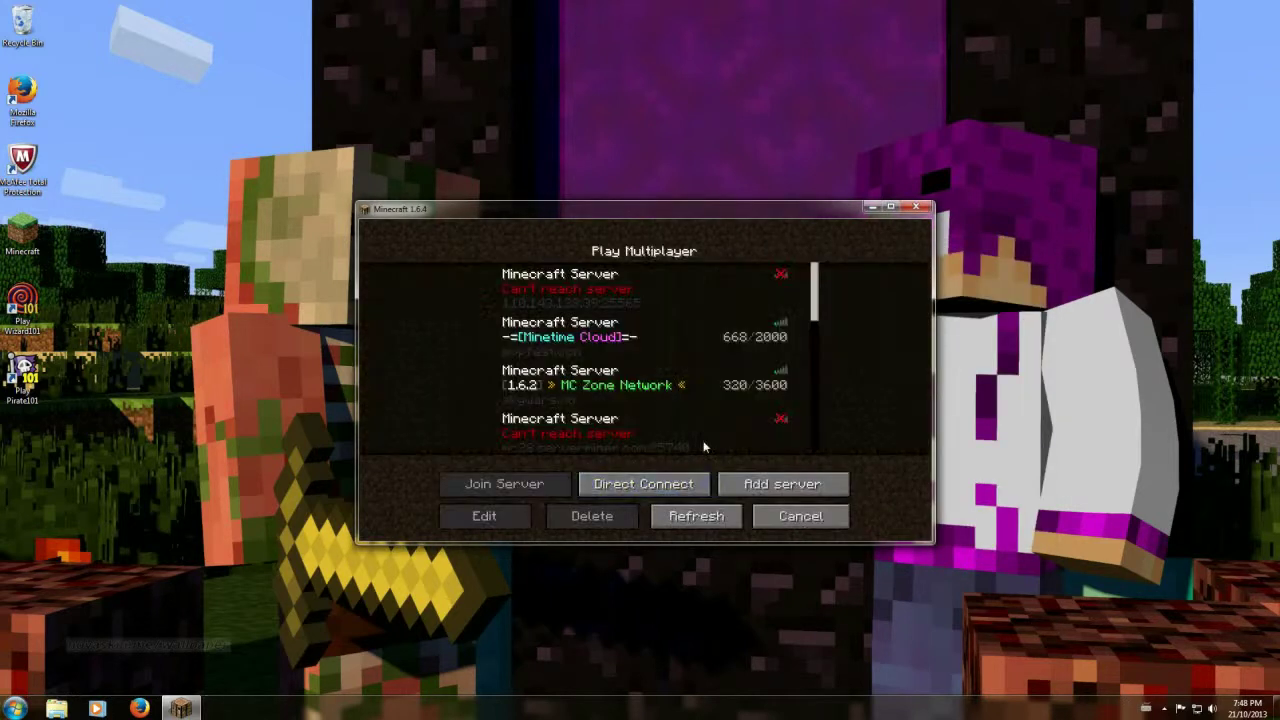
scroll(651, 369, "down", 6)
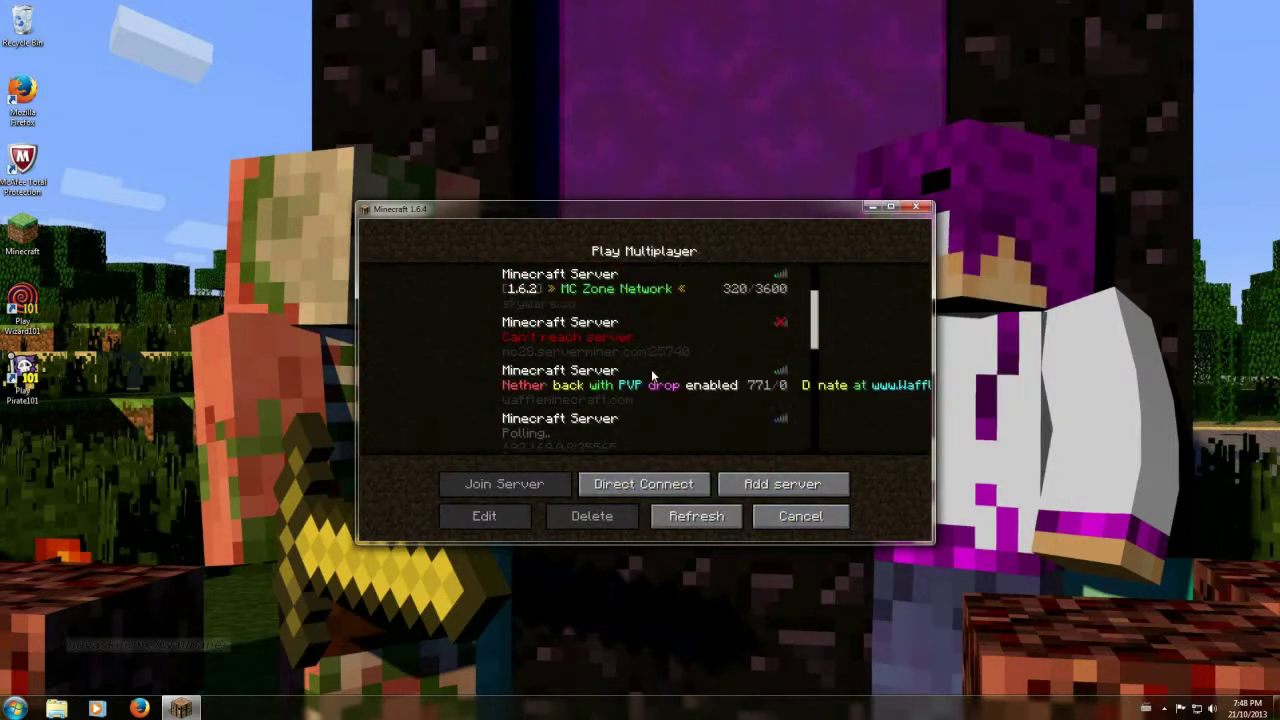
left_click(1164, 707)
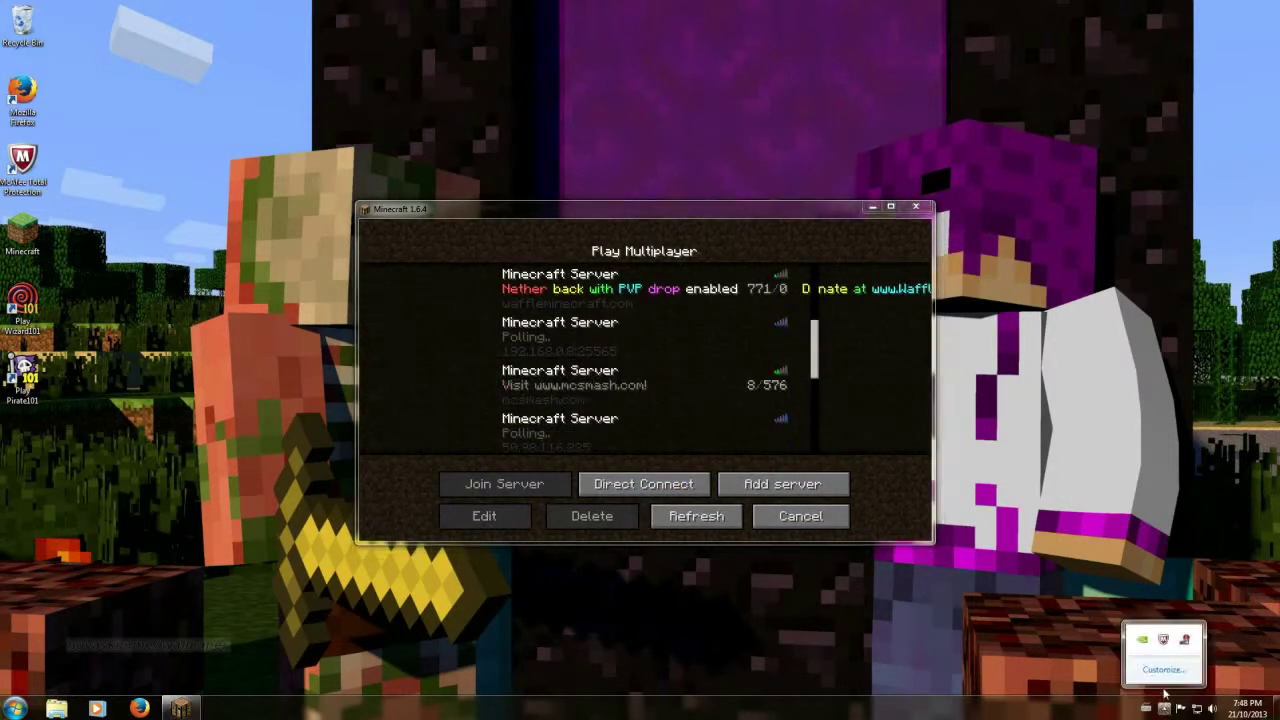
right_click(1185, 638)
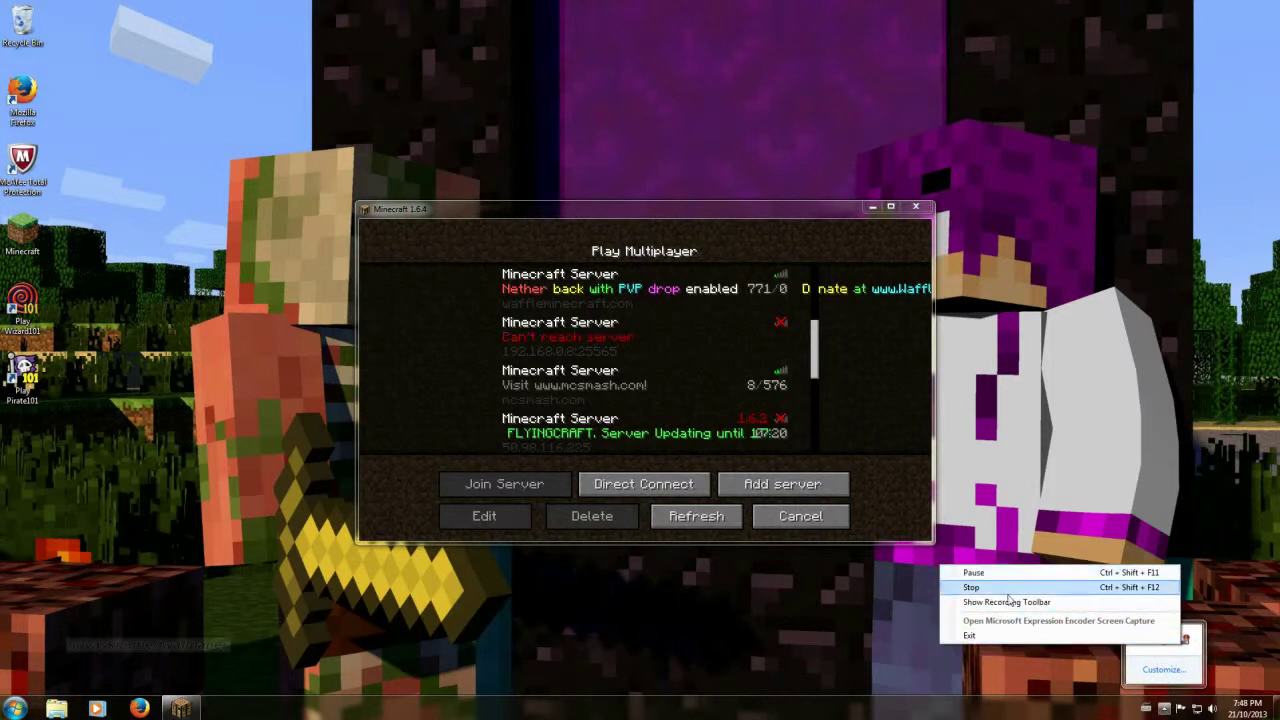